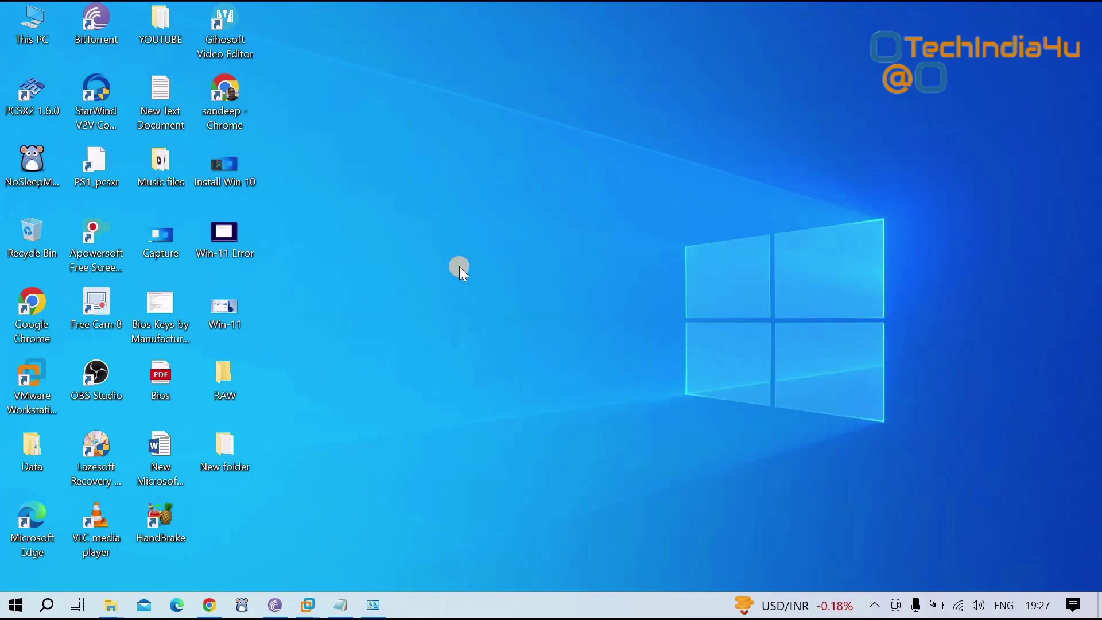
right_click(446, 242)
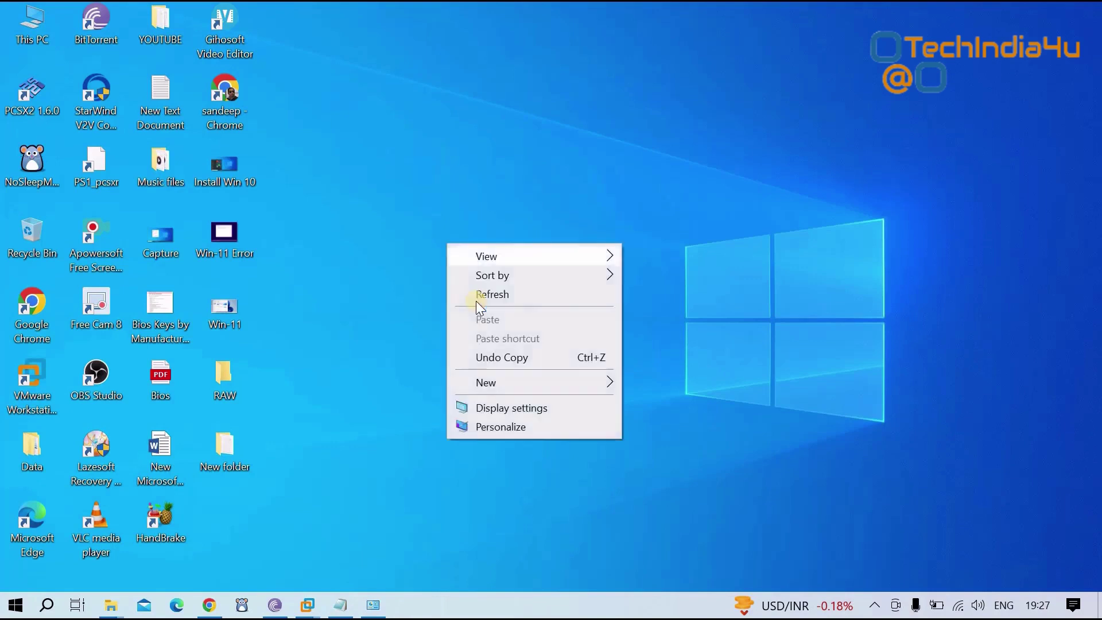
click(477, 301)
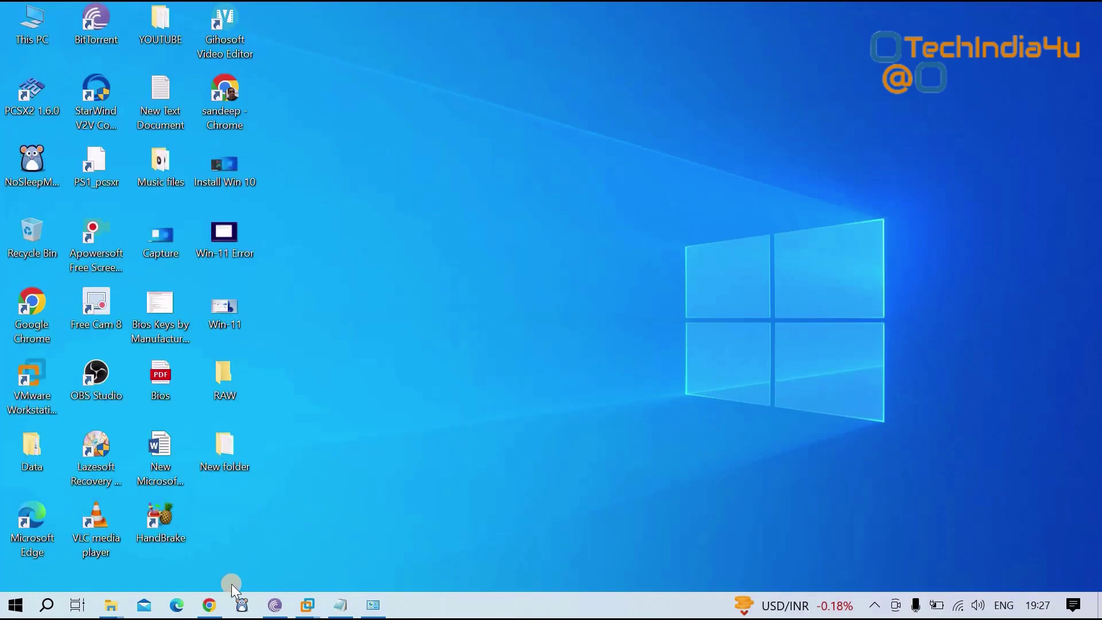
Step: Switch to Chrome and download Windows Update Blocker v1.8 from its sordum.org page
click(220, 612)
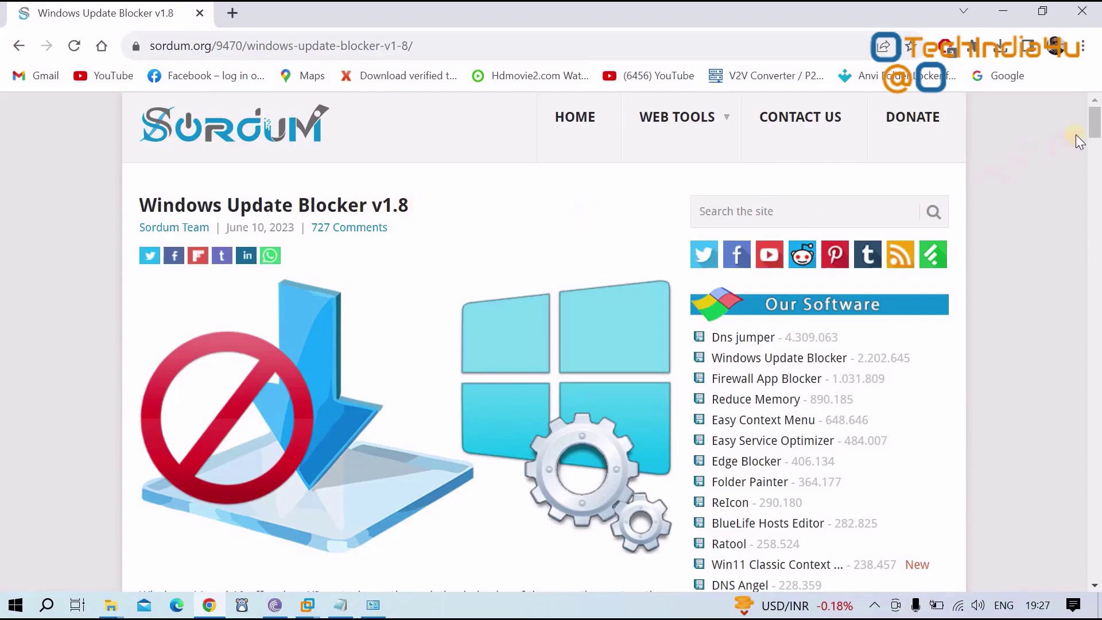
drag(1092, 134, 1090, 392)
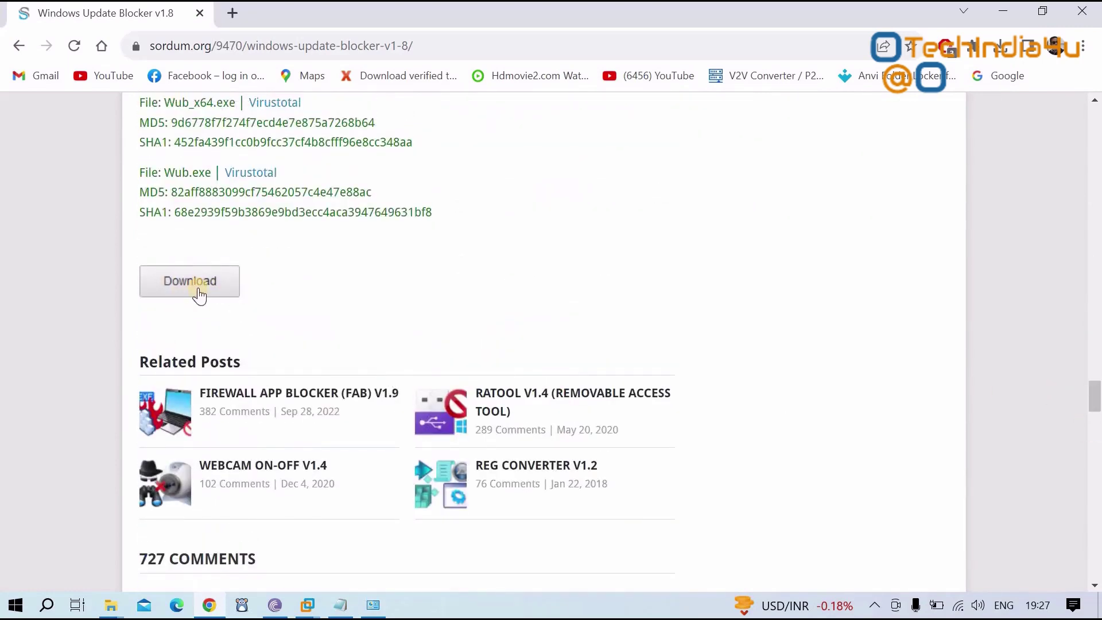
click(202, 282)
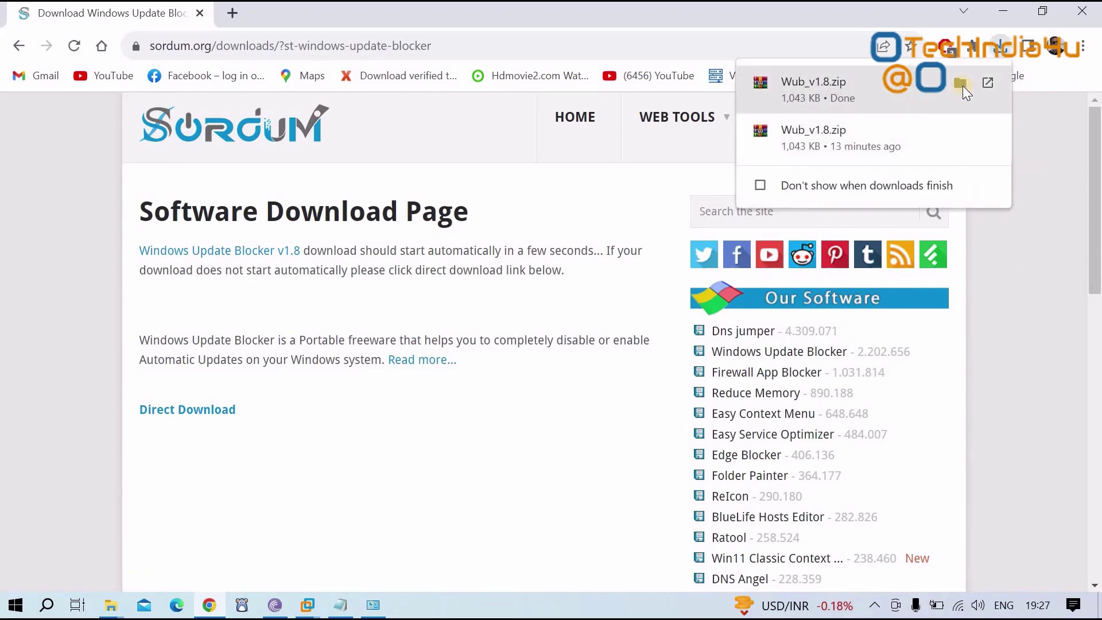
Step: Show the newly downloaded Wub_v1.8 archive in its folder and cut it for moving
click(962, 85)
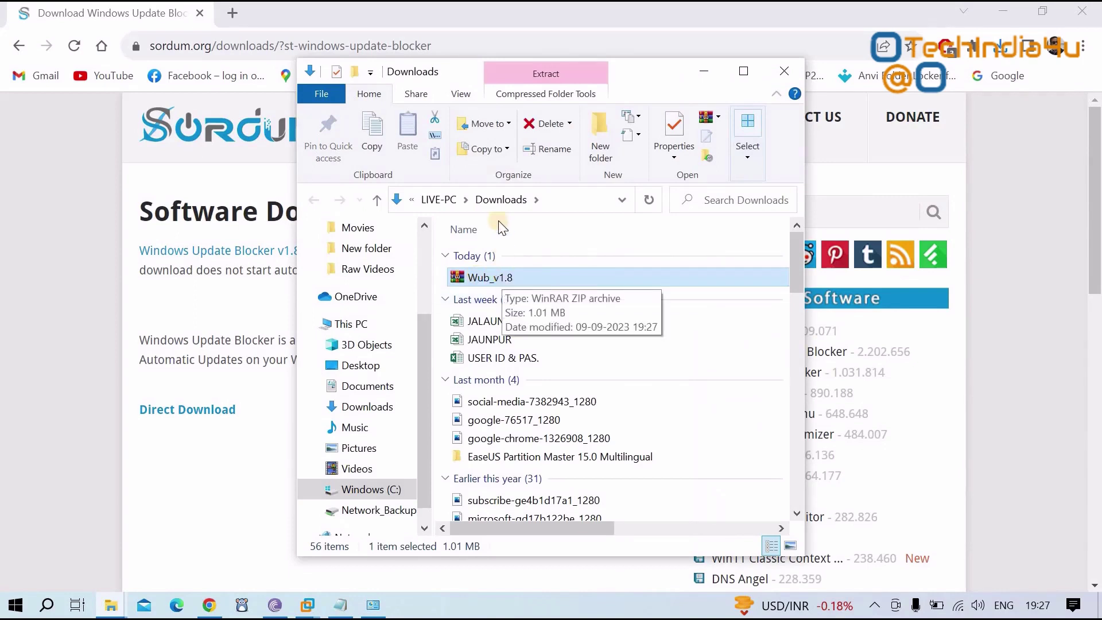
click(529, 277)
right_click(530, 277)
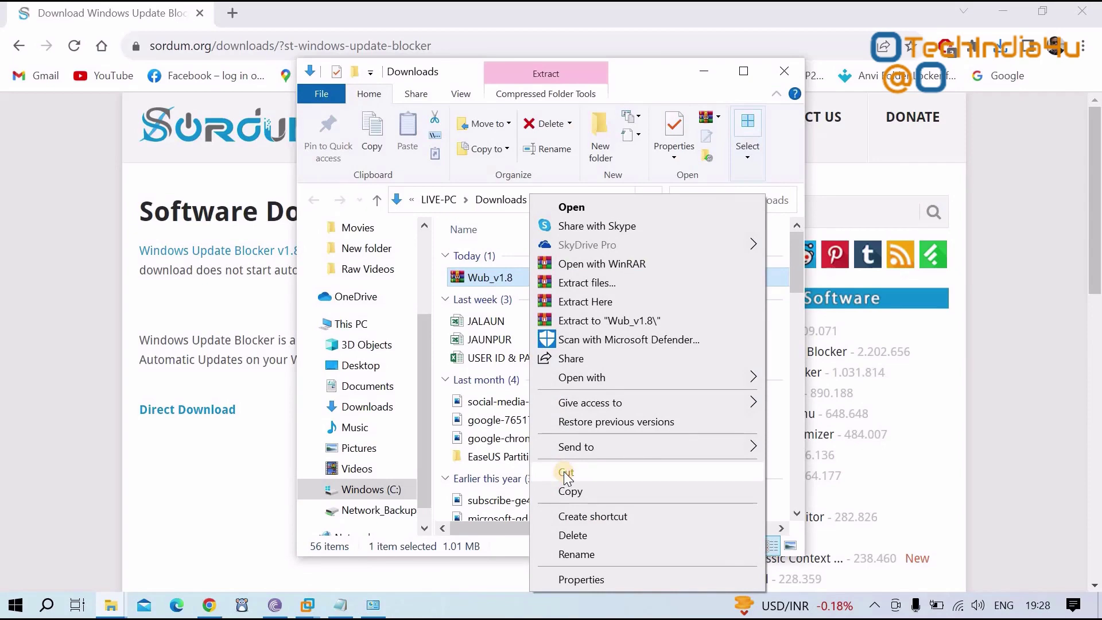
click(566, 475)
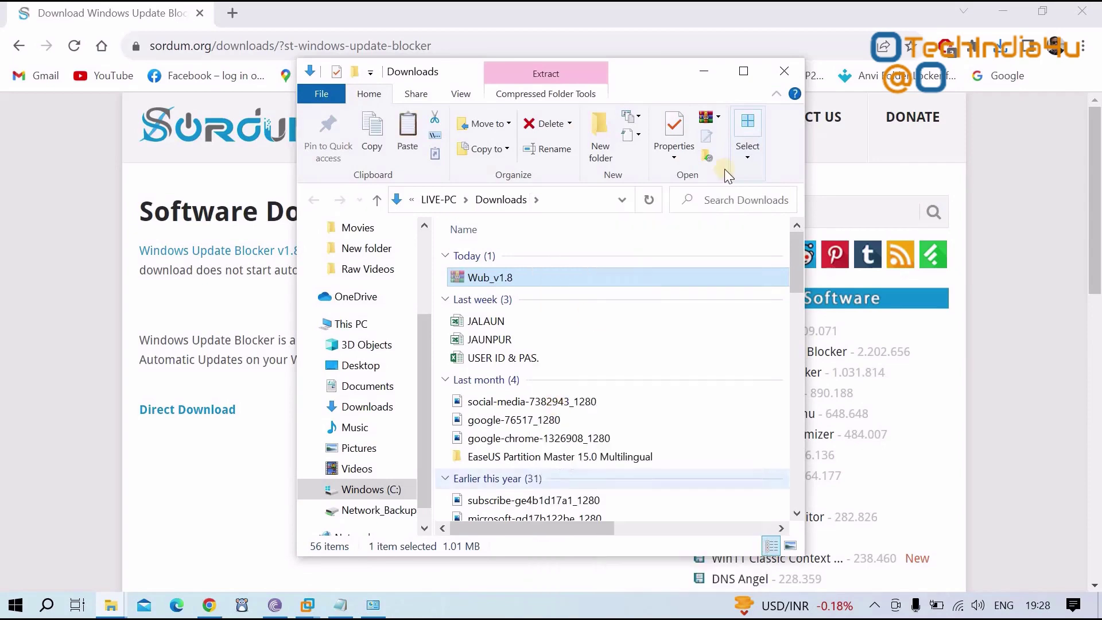
Step: Minimize the open windows and create a desktop folder named "Windows Update Blocker"
click(704, 70)
click(1000, 17)
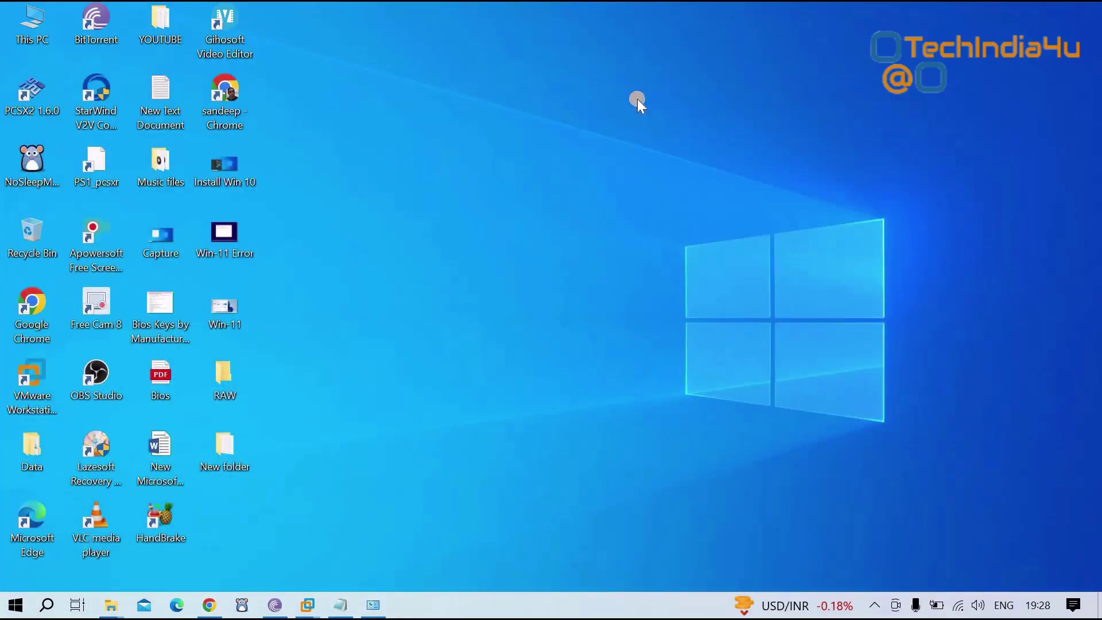
right_click(638, 93)
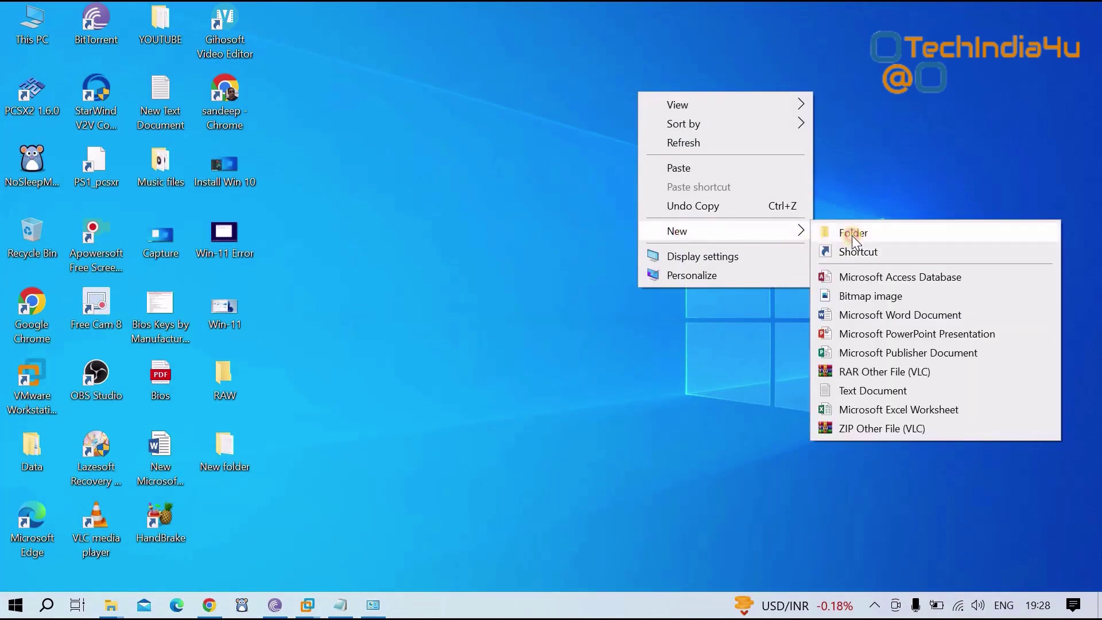
click(852, 235)
text(Win)
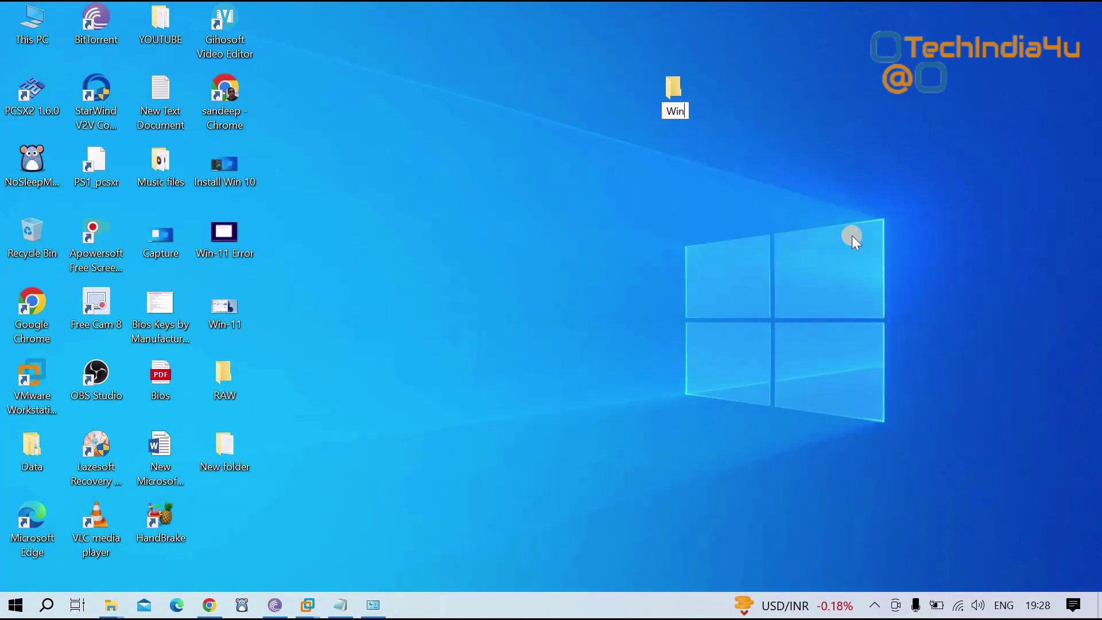
text(dows )
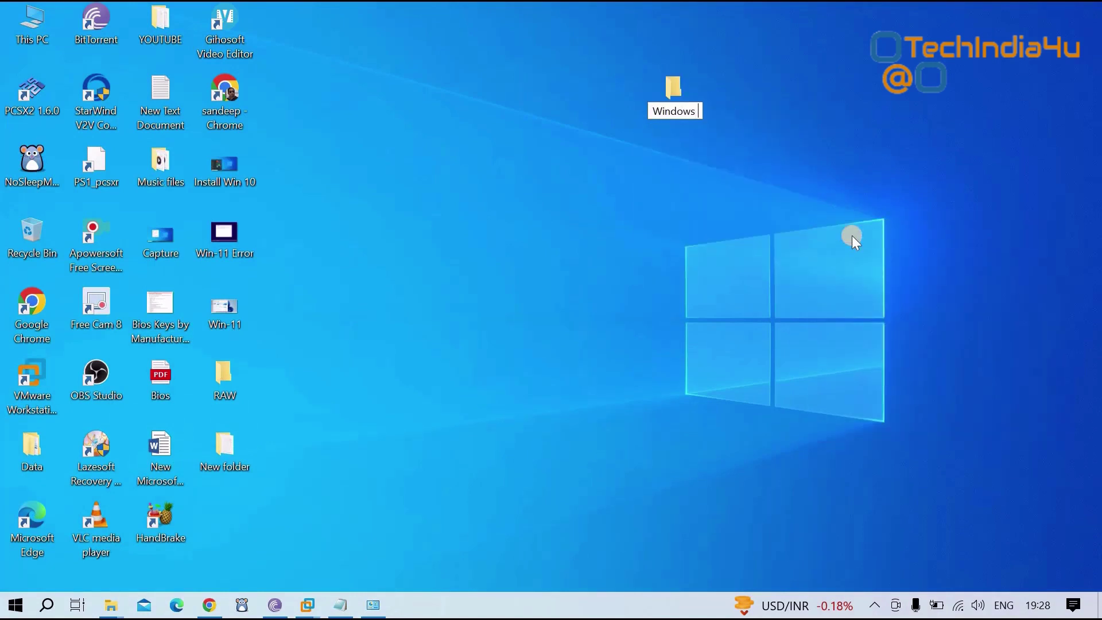
text(Update B)
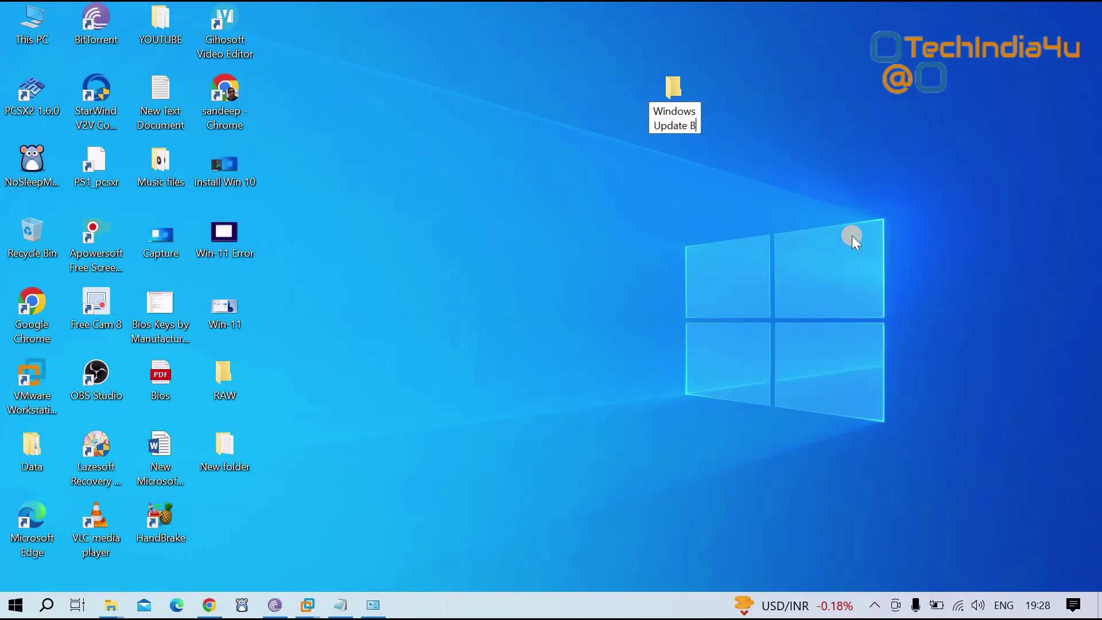
text(locker)
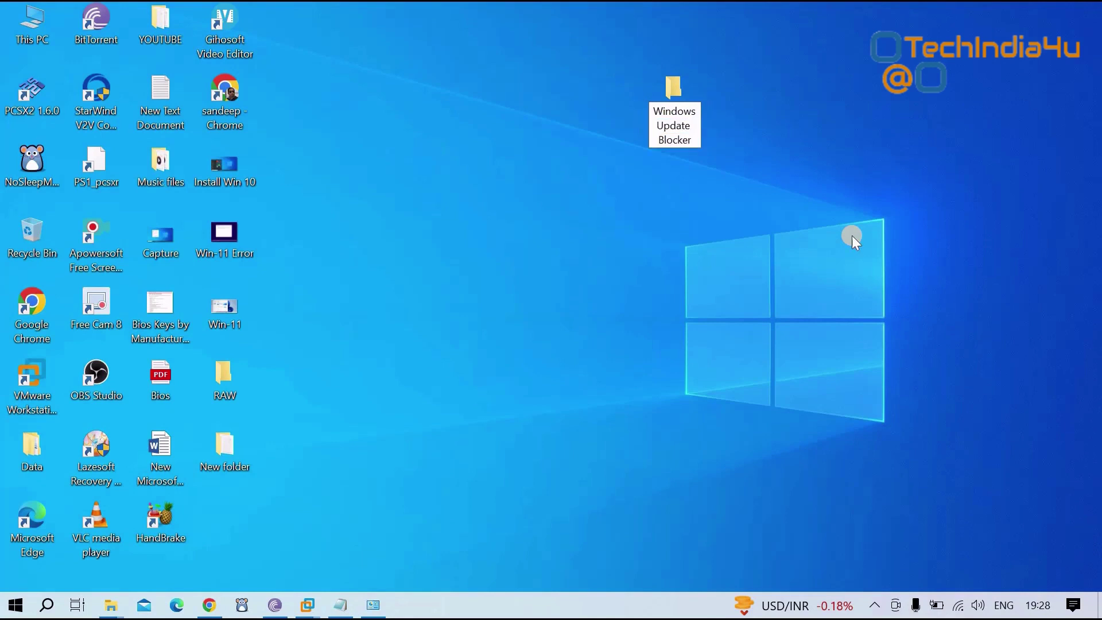
key(Return)
Step: Paste the Wub_v1.8 archive into the Windows Update Blocker folder and extract it there
key(Return)
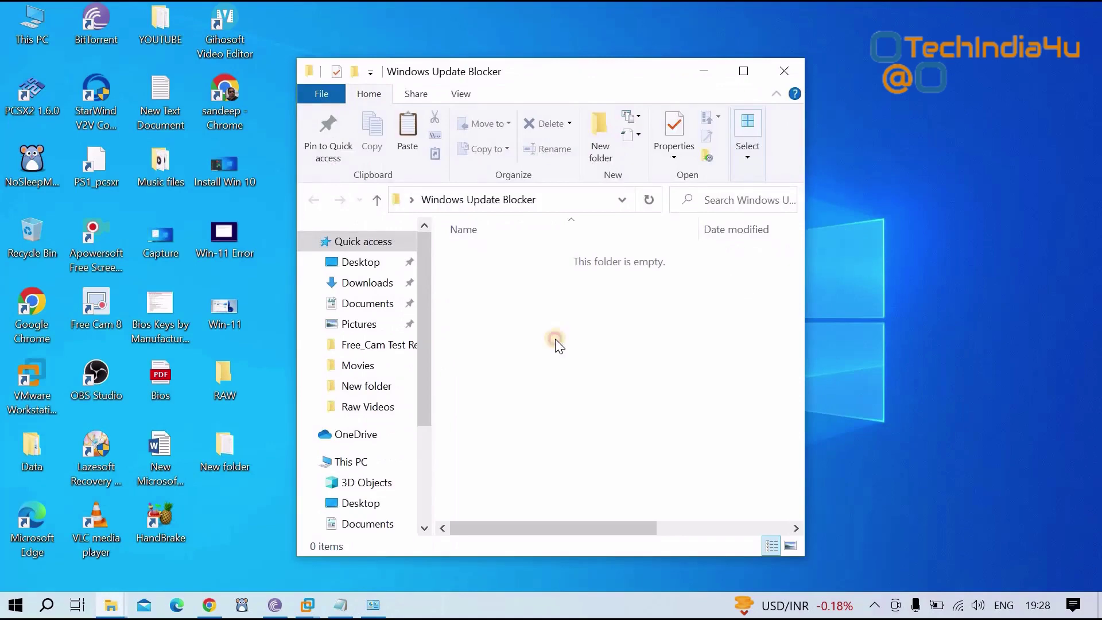
key(ctrl+v)
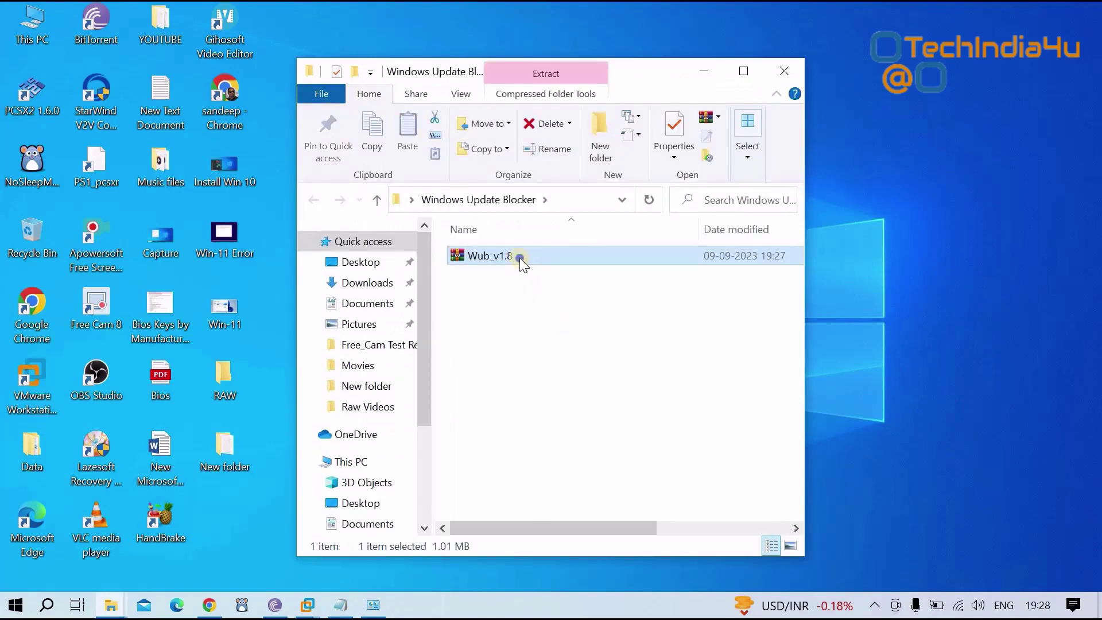
right_click(519, 257)
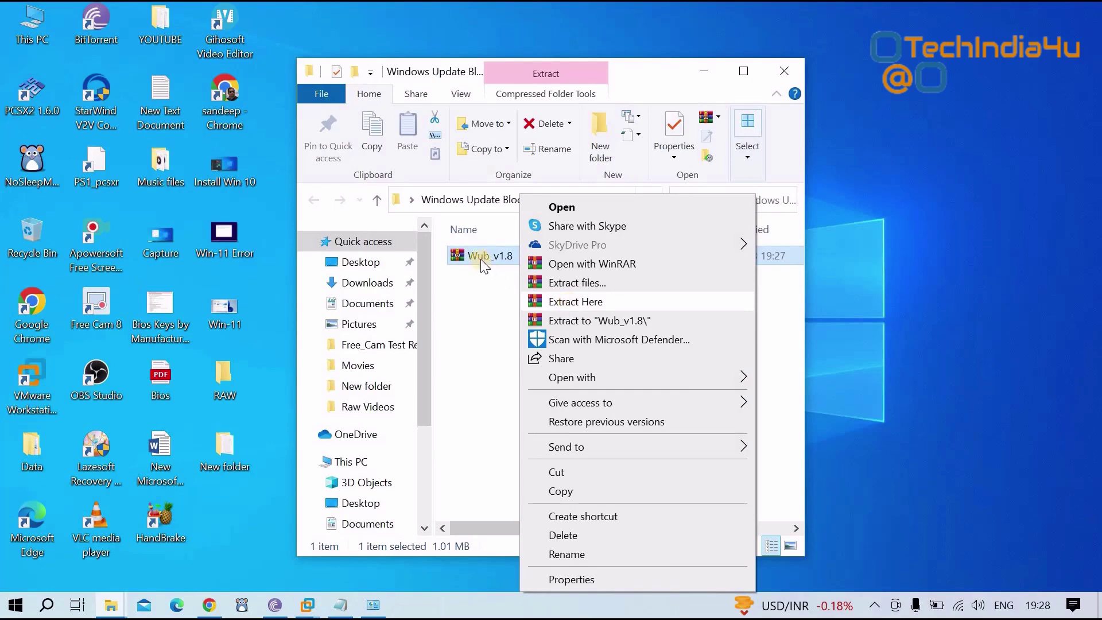
click(565, 302)
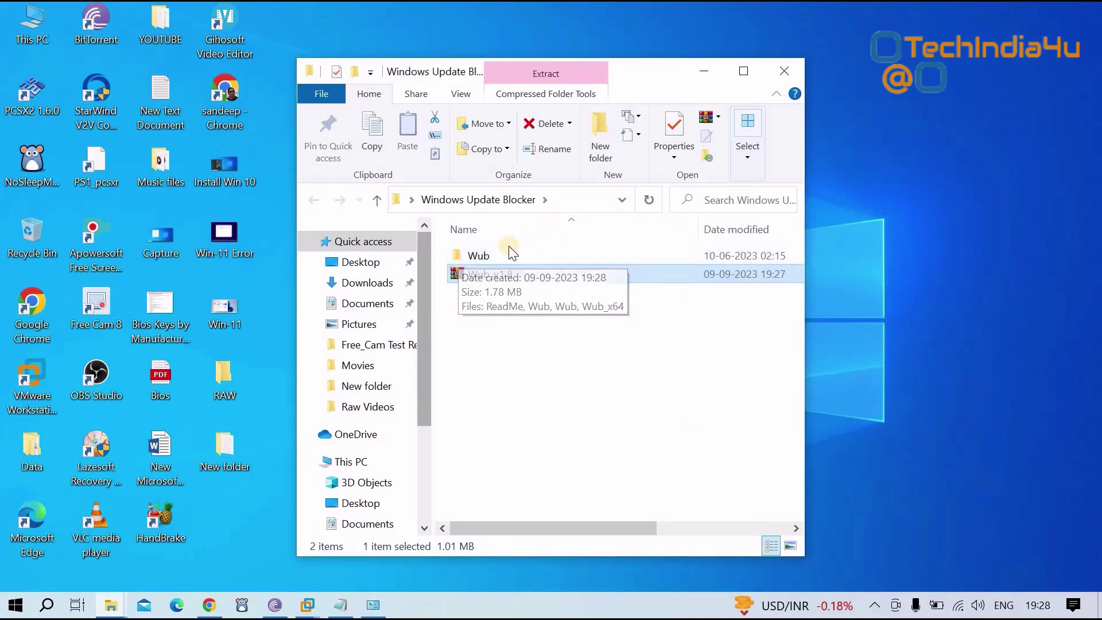
Step: Open the extracted Wub folder and select the Wub_x64 application
click(484, 256)
double_click(483, 256)
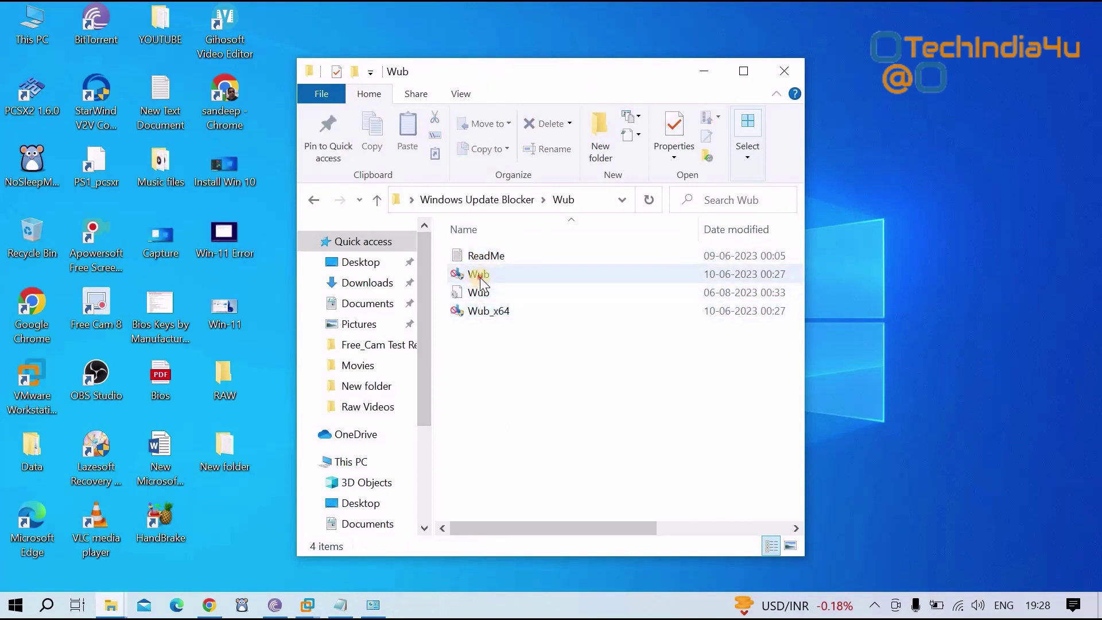
click(480, 277)
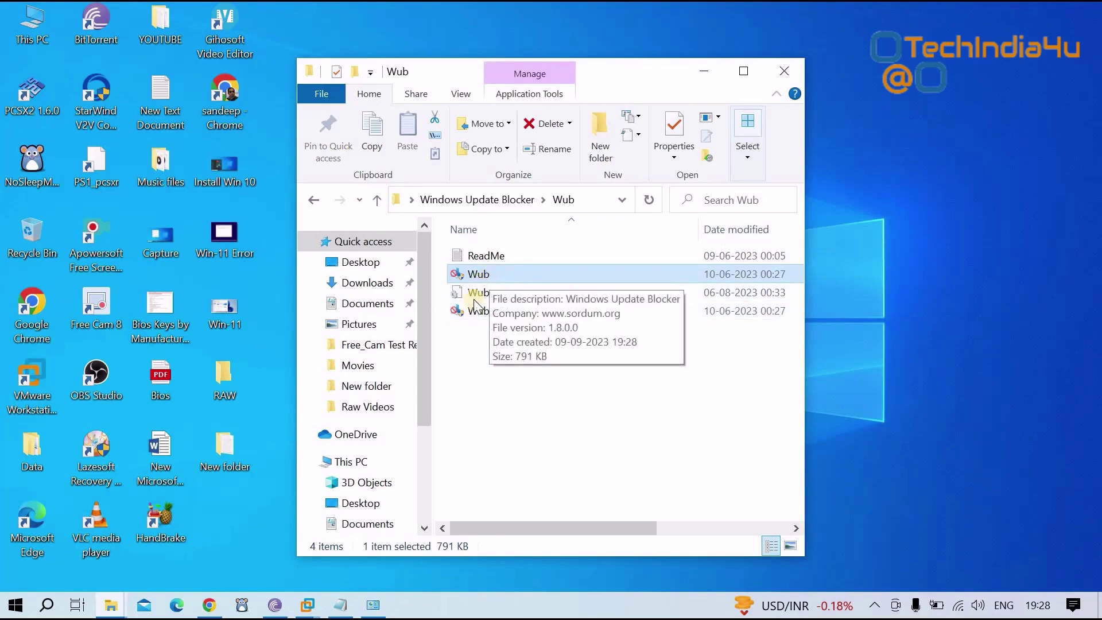
click(487, 312)
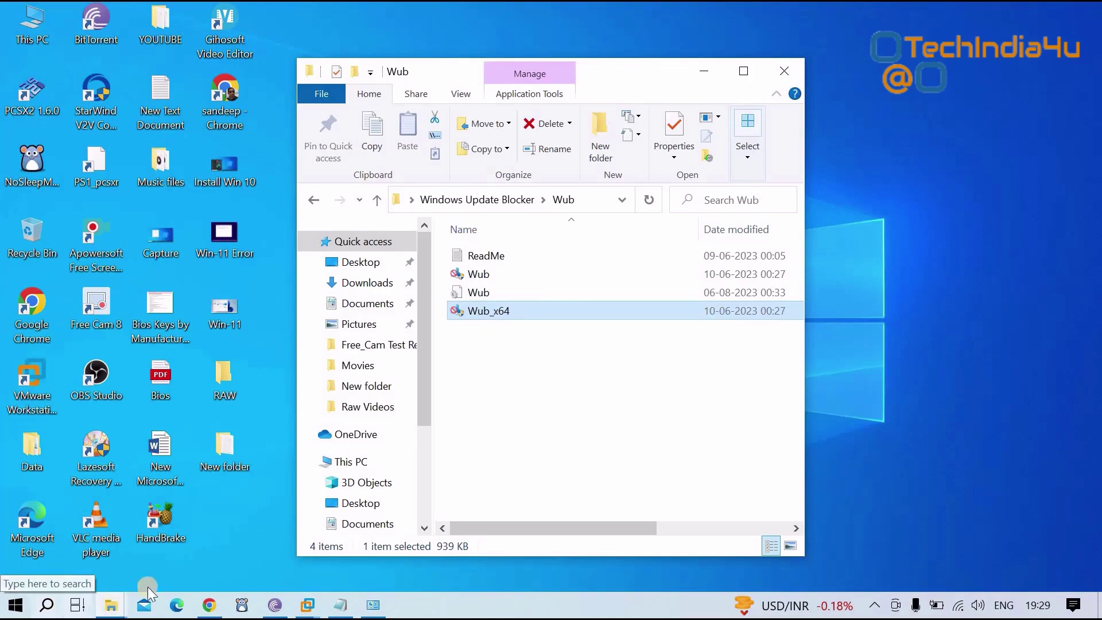
Step: Find This PC through Windows search and open its properties to check the system type
click(46, 607)
text(this)
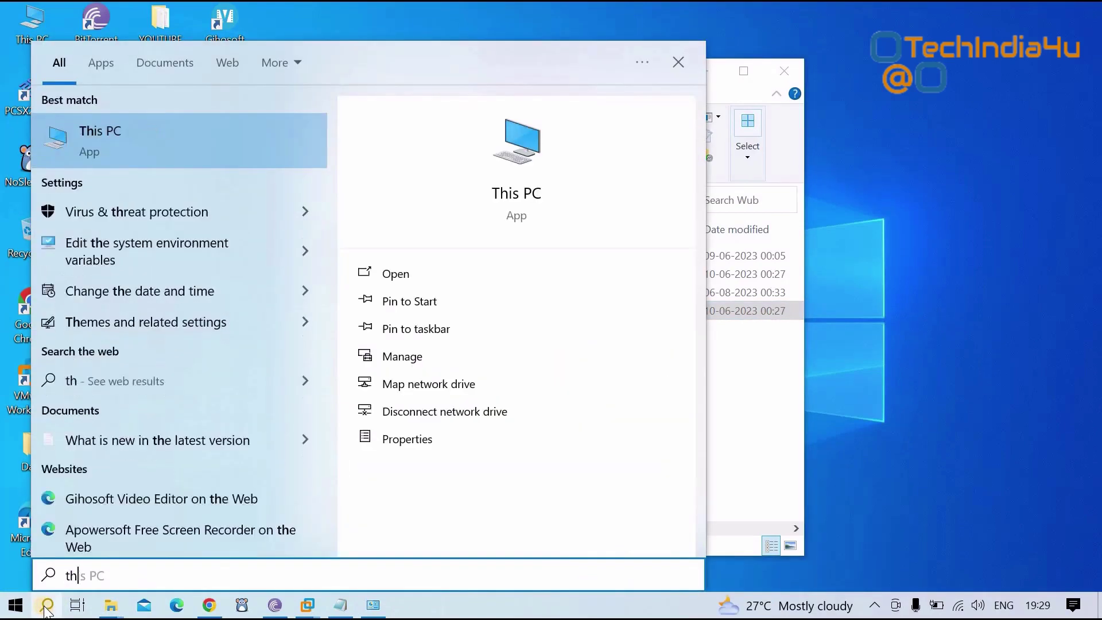
right_click(192, 149)
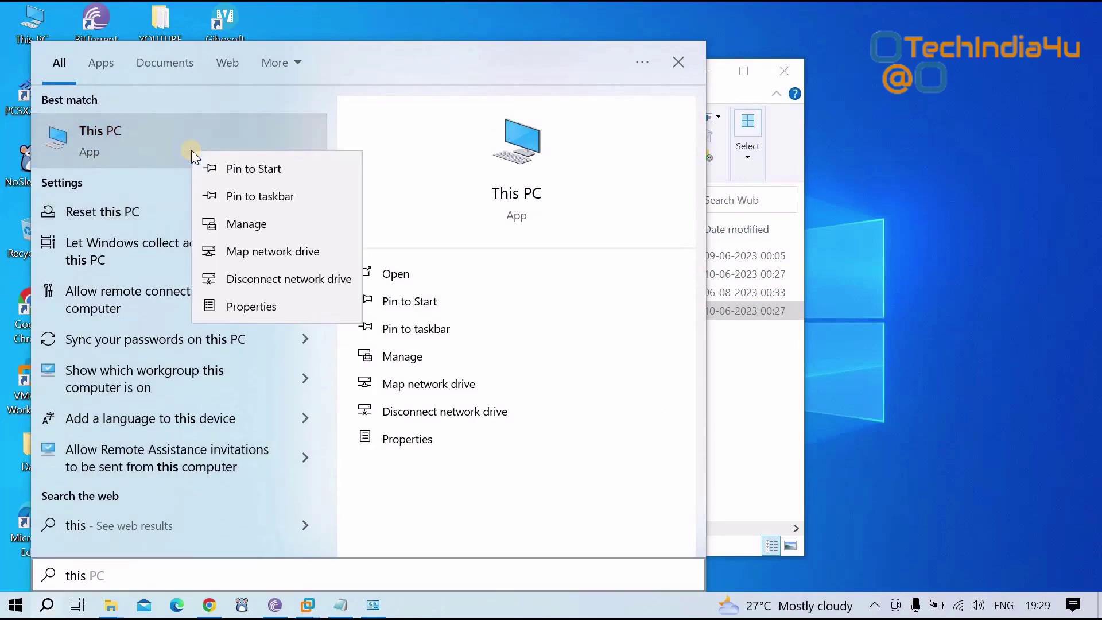
click(398, 275)
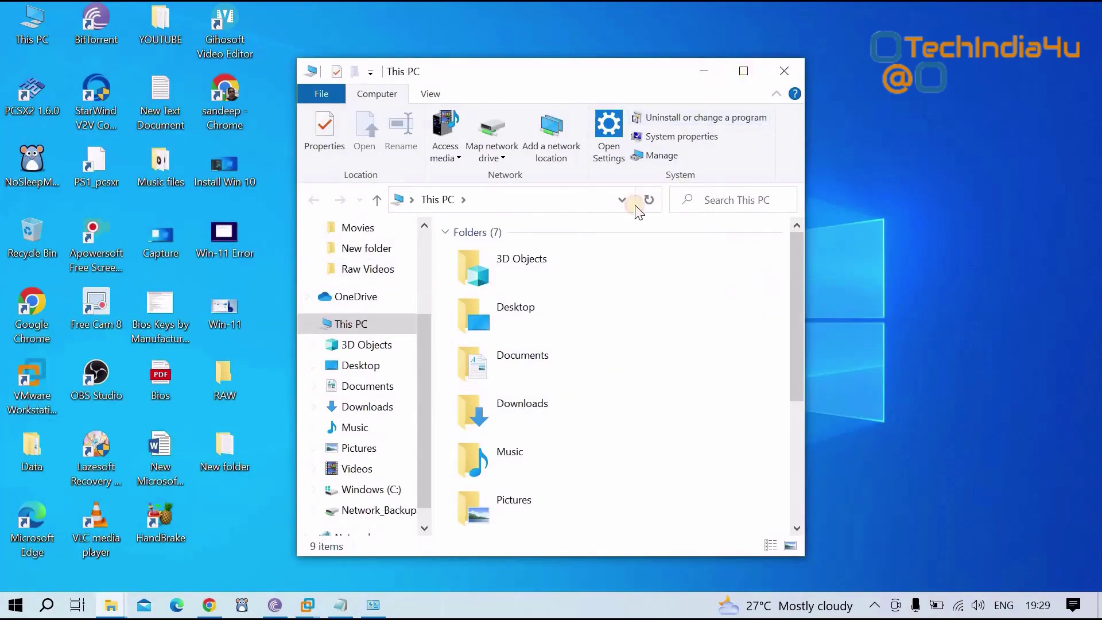
click(743, 71)
right_click(543, 463)
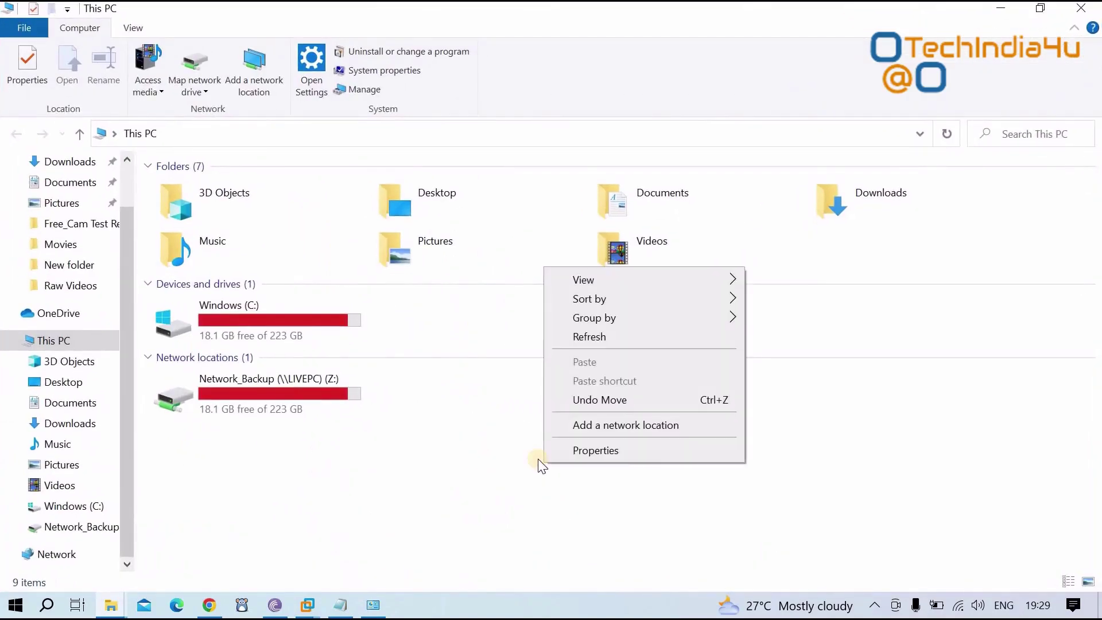
click(606, 453)
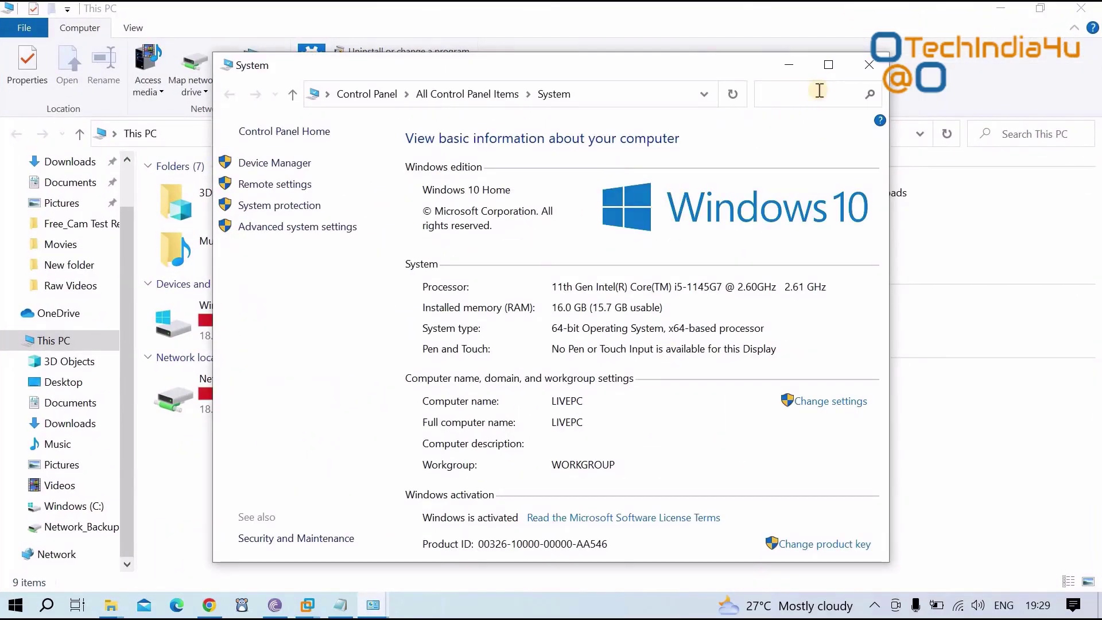
click(829, 65)
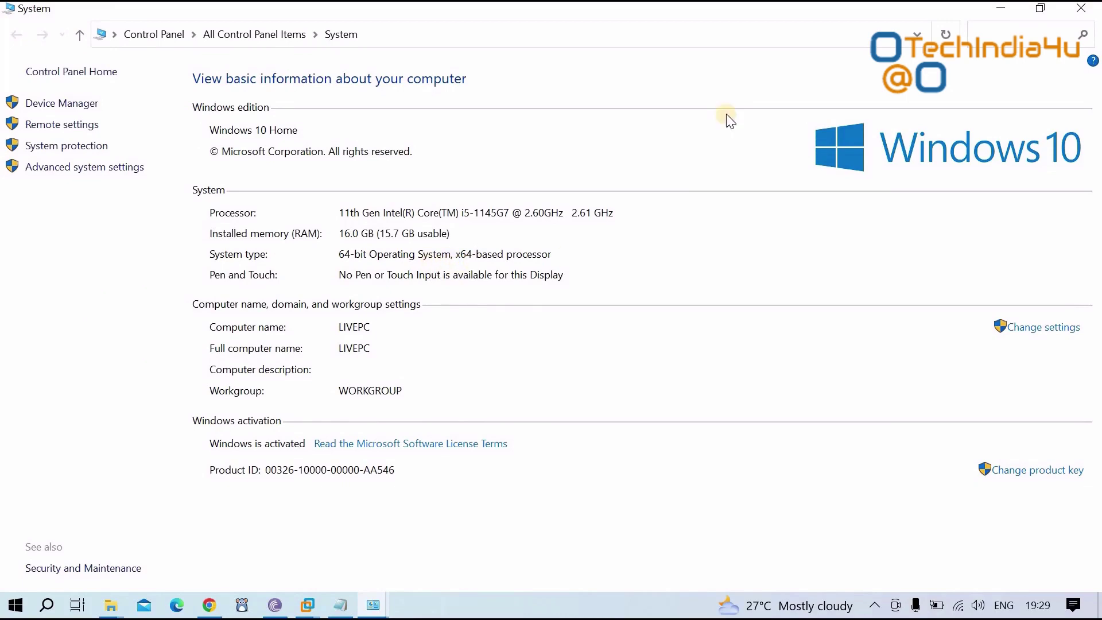
Step: Minimize the System and This PC windows and return to the Wub_x64 file in the Wub folder
click(995, 9)
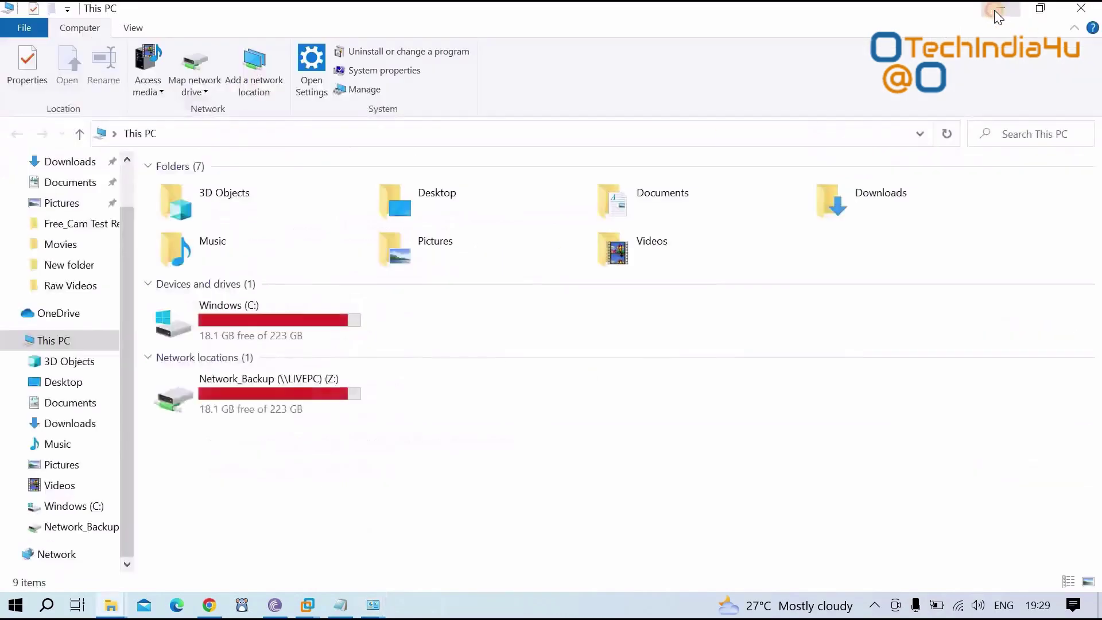
click(994, 9)
click(597, 363)
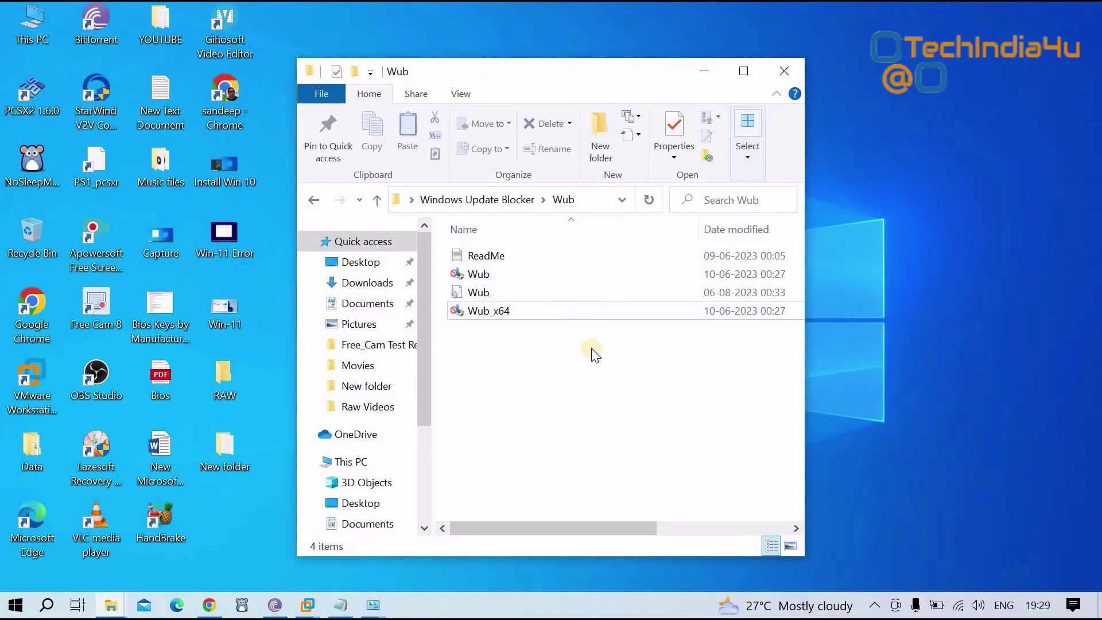
click(510, 314)
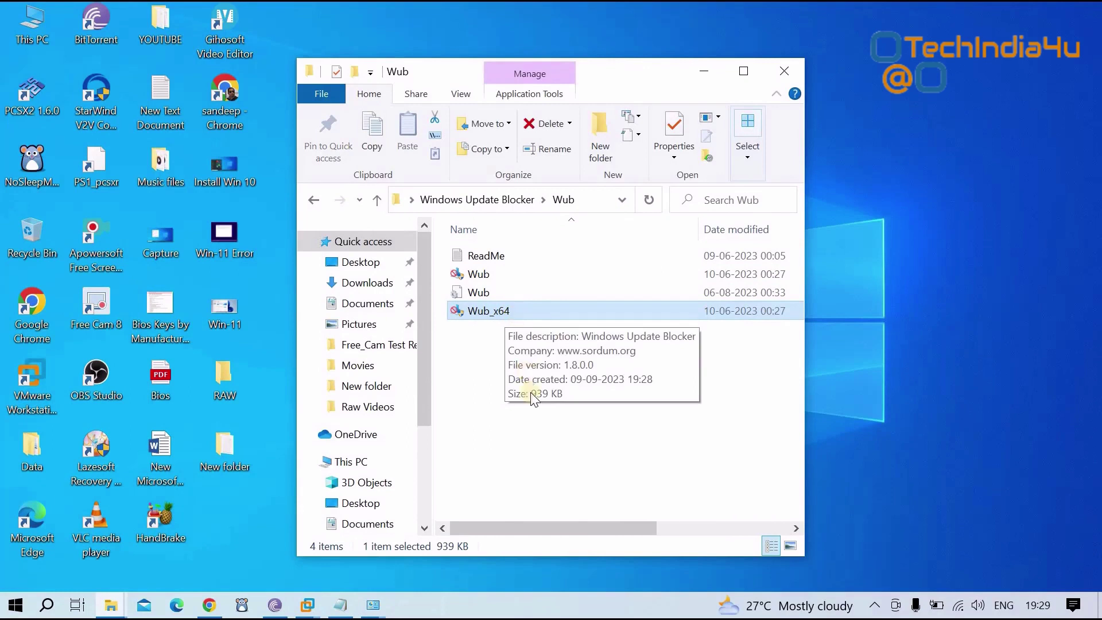
click(530, 350)
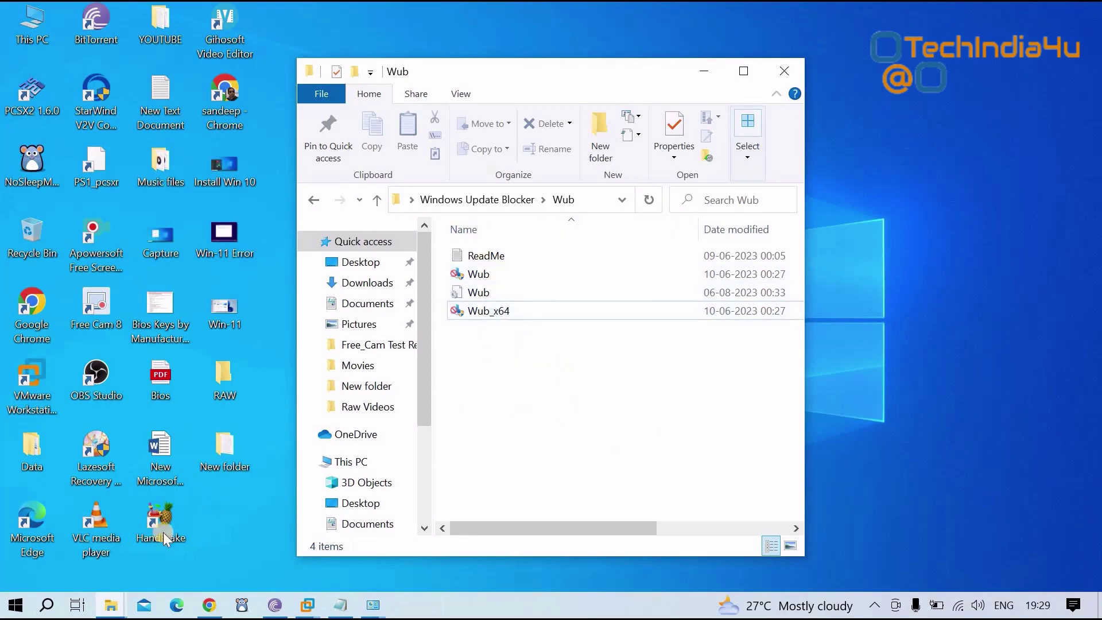
Step: Find and open the Windows Update settings through Windows search, and check for updates
click(47, 605)
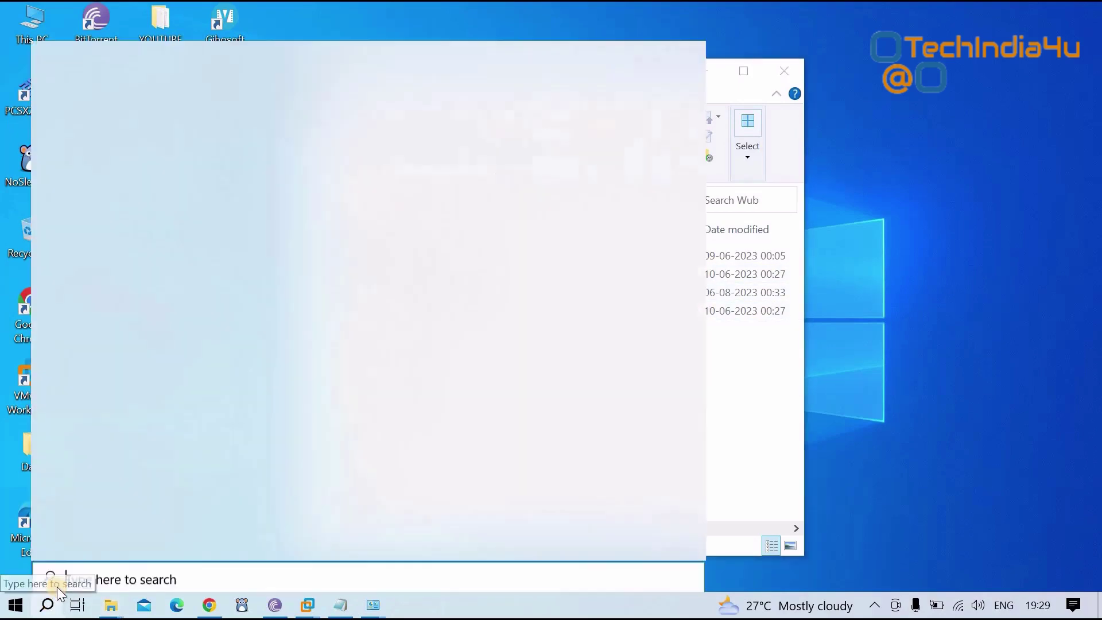
text(windows)
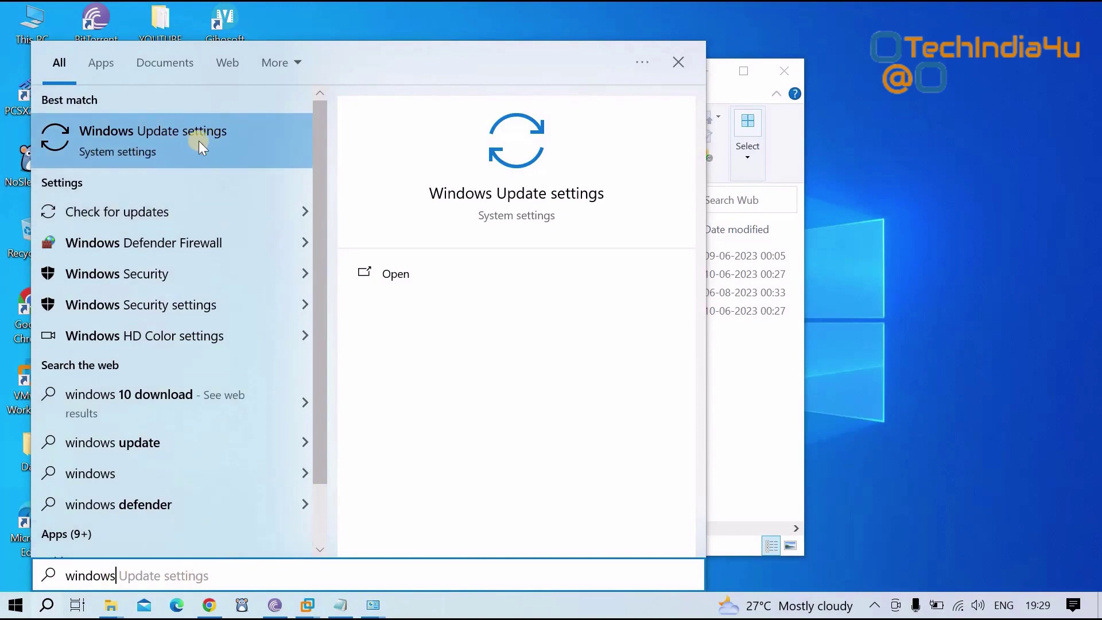
click(399, 280)
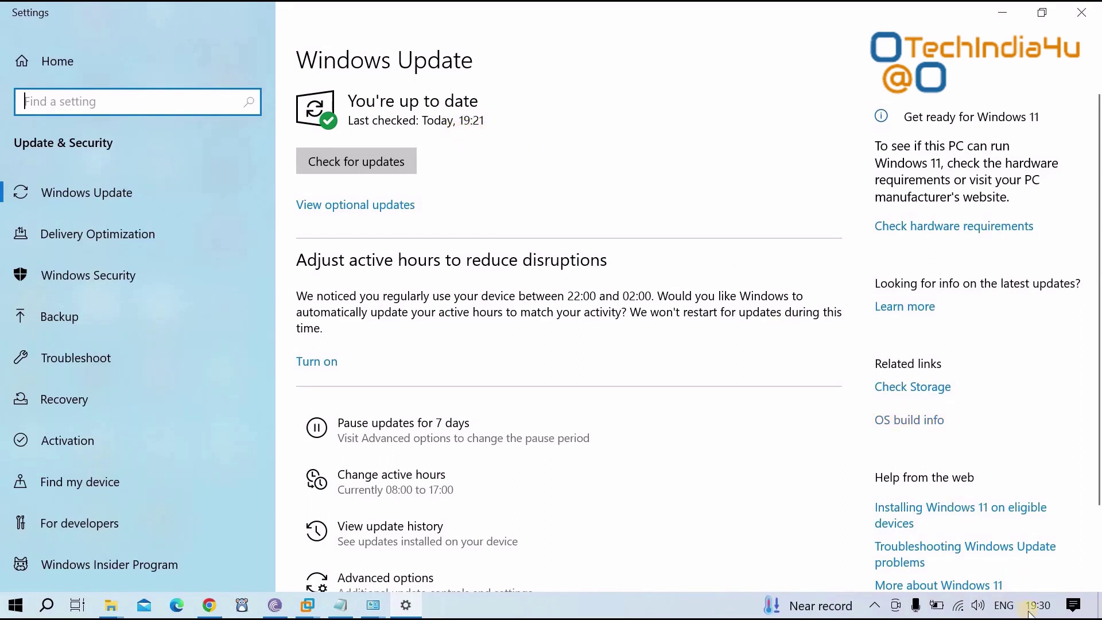
mouse_move(1040, 617)
click(341, 165)
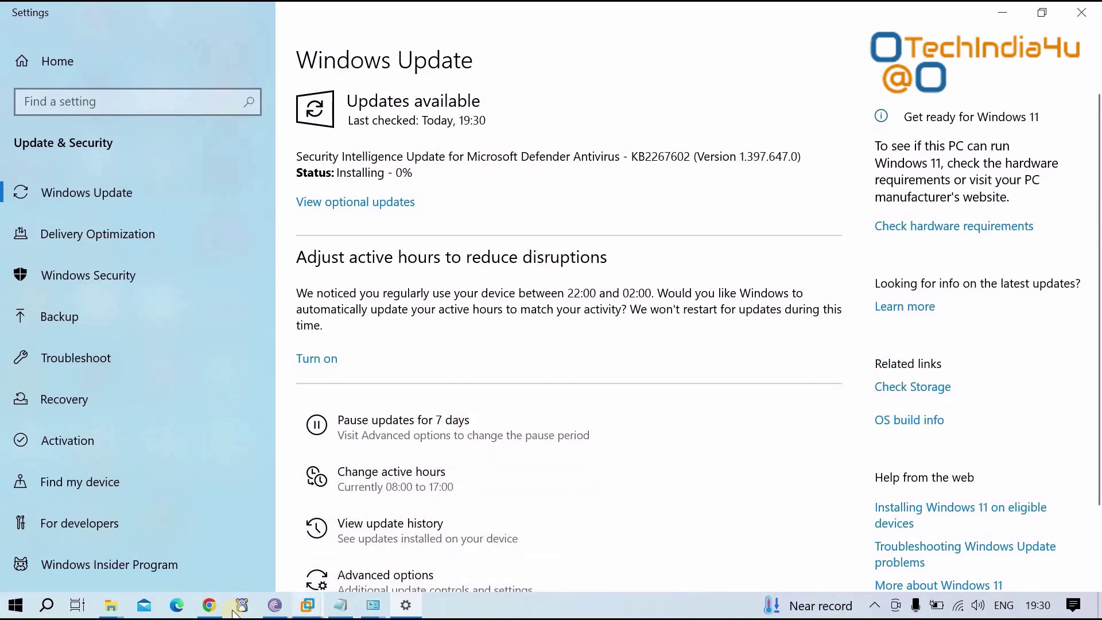
Step: Bring up the Wub folder, minimize the Settings window and maximize the folder window
click(112, 605)
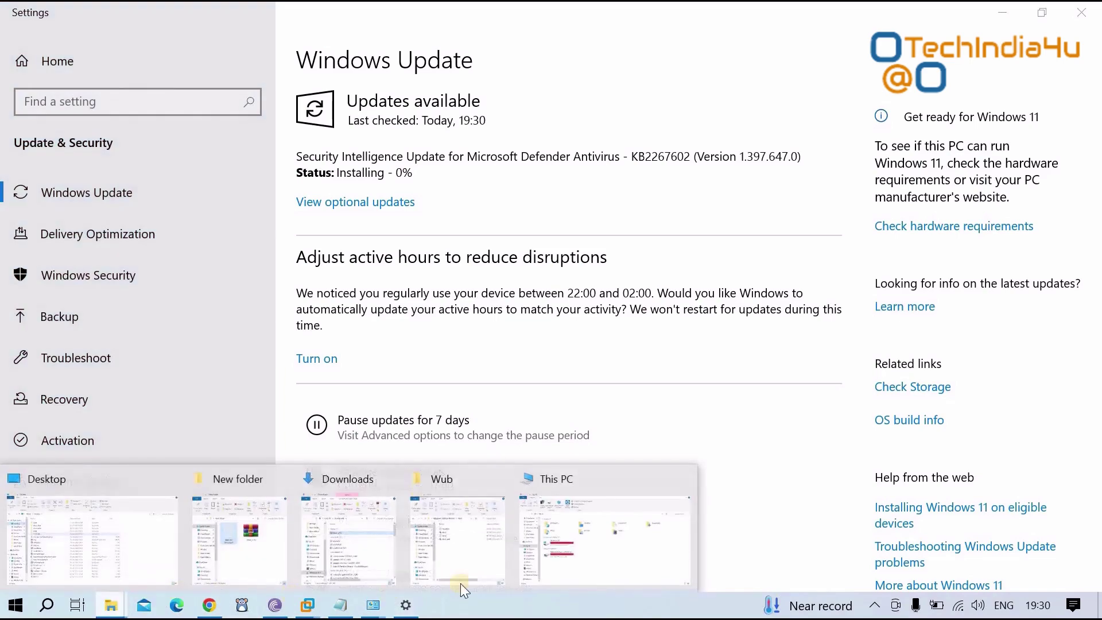
click(437, 549)
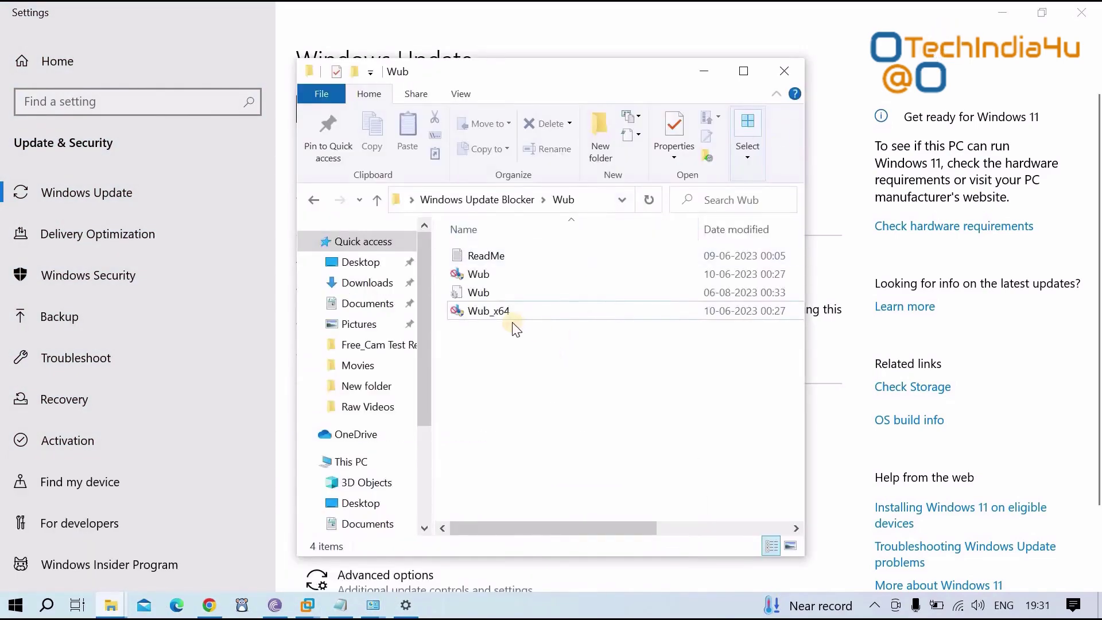
click(1003, 13)
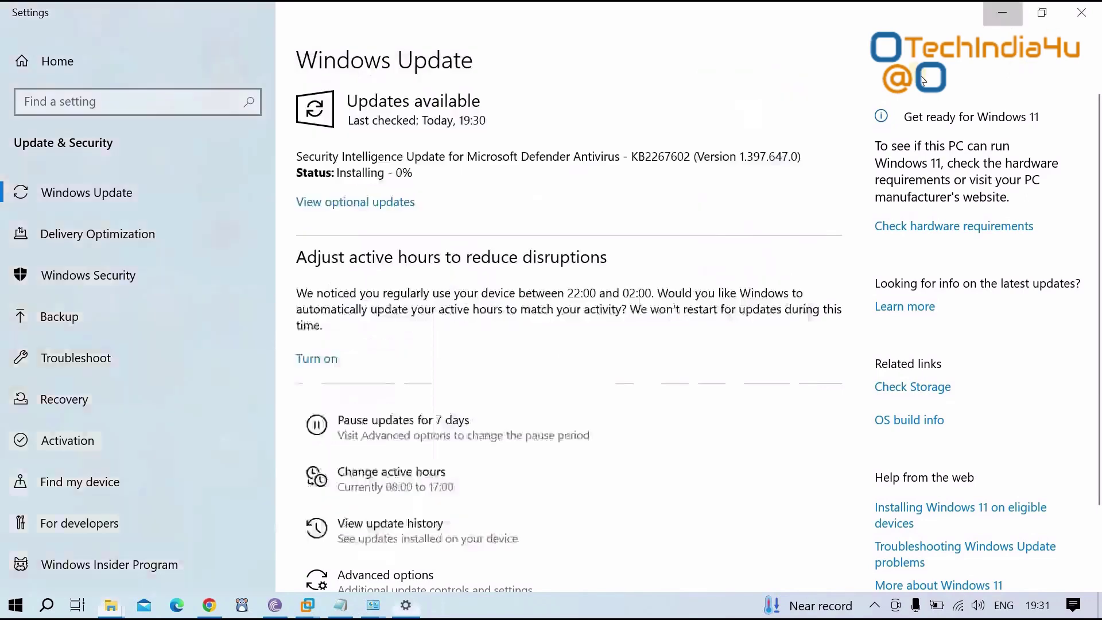
click(745, 72)
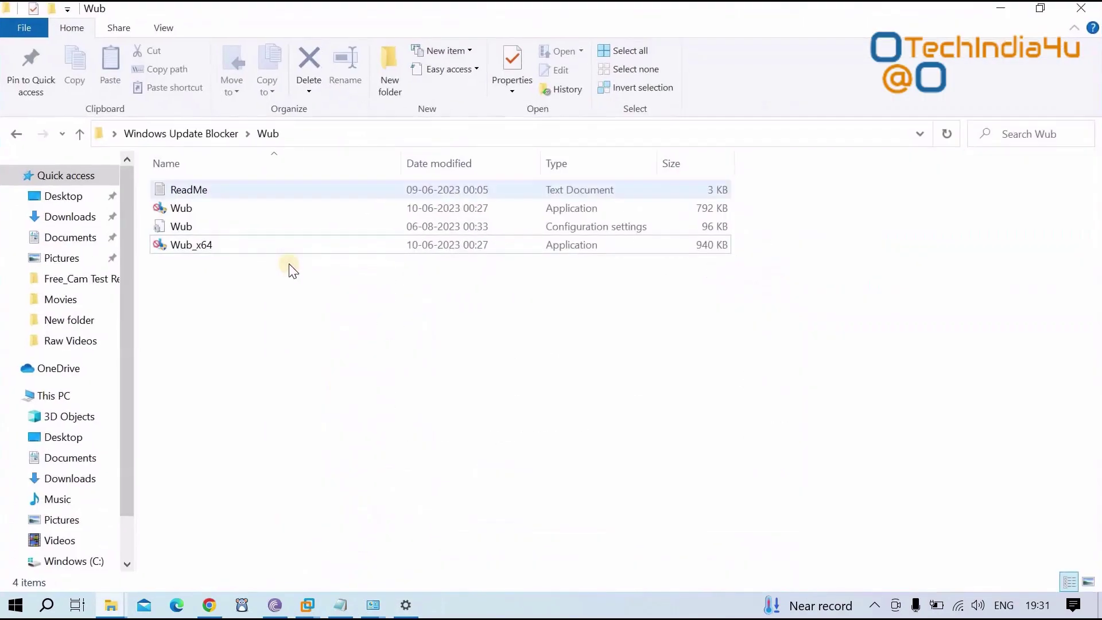
Step: Launch the Wub_x64 application from the Wub folder
click(243, 244)
right_click(243, 244)
click(220, 245)
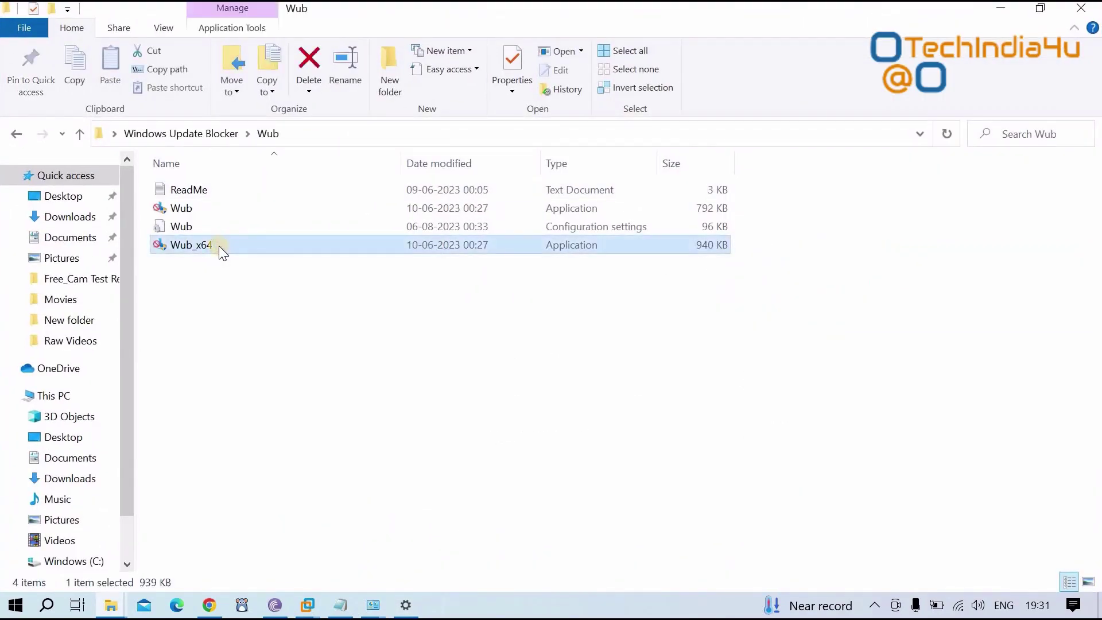
right_click(220, 246)
click(317, 170)
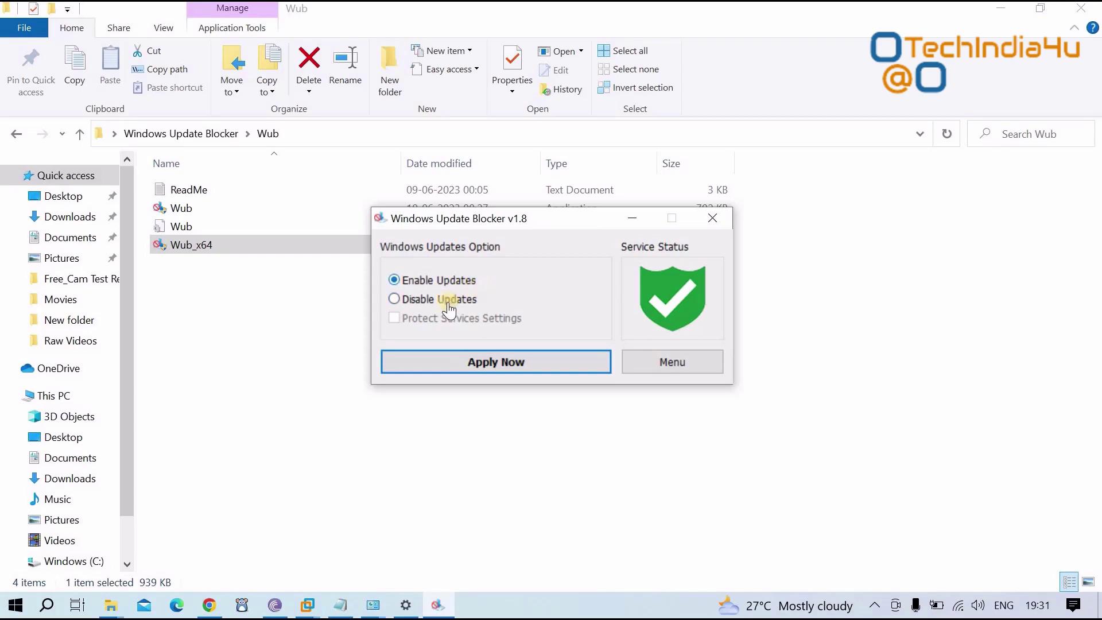
Step: Apply the Disable Updates option with Protect Services Settings enabled in Windows Update Blocker
click(413, 303)
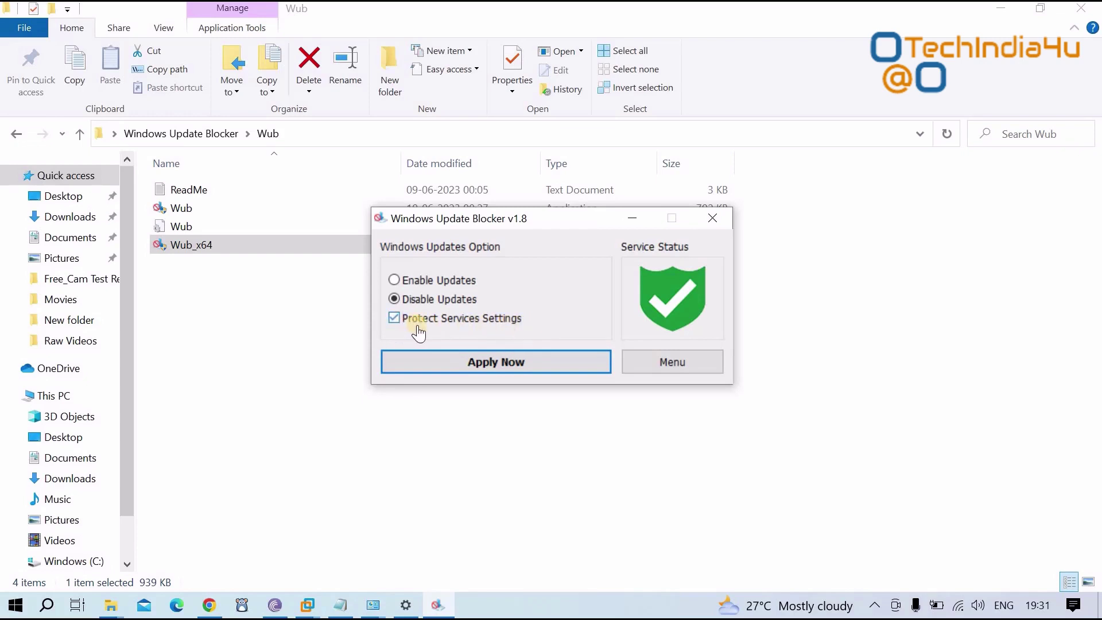
click(531, 363)
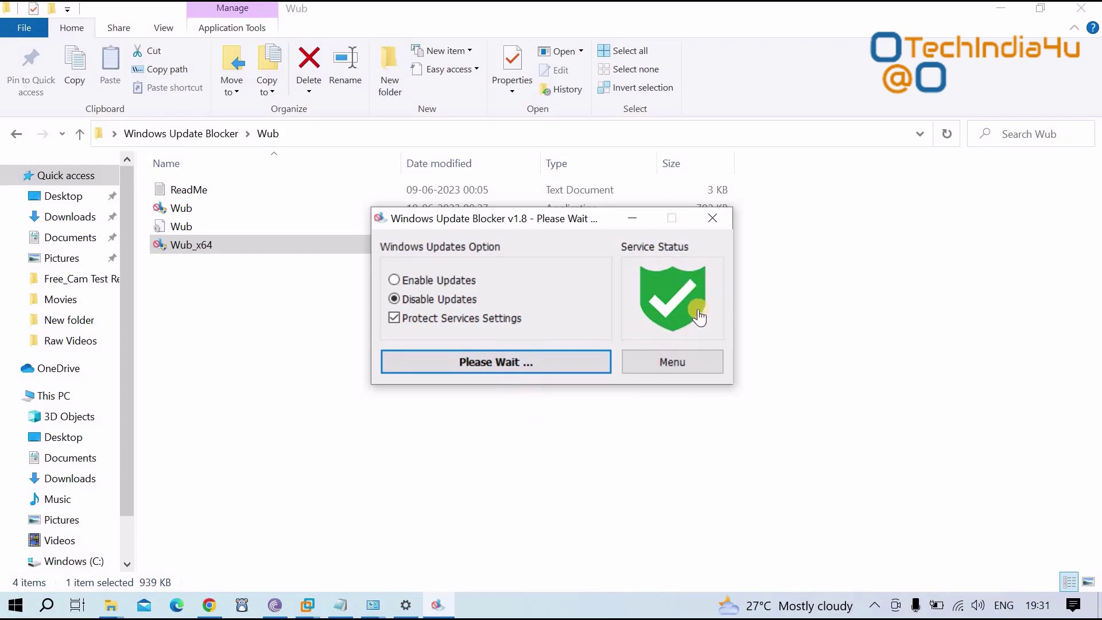
mouse_move(666, 298)
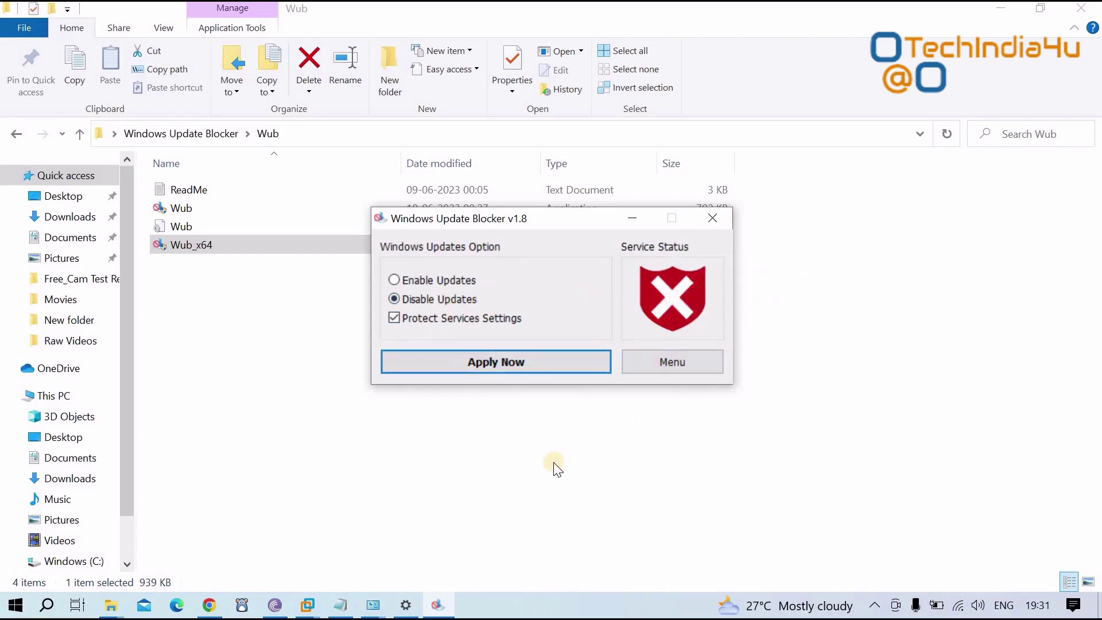
Step: Switch to the open Windows Update settings to view the update status, and close the Settings window
click(438, 605)
click(405, 605)
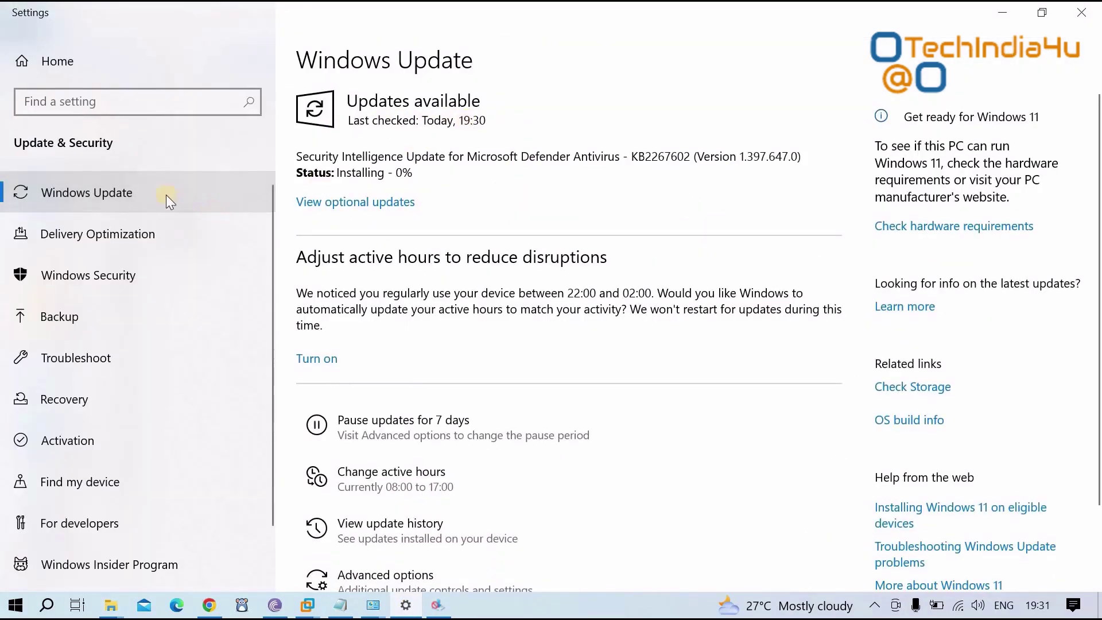
click(120, 188)
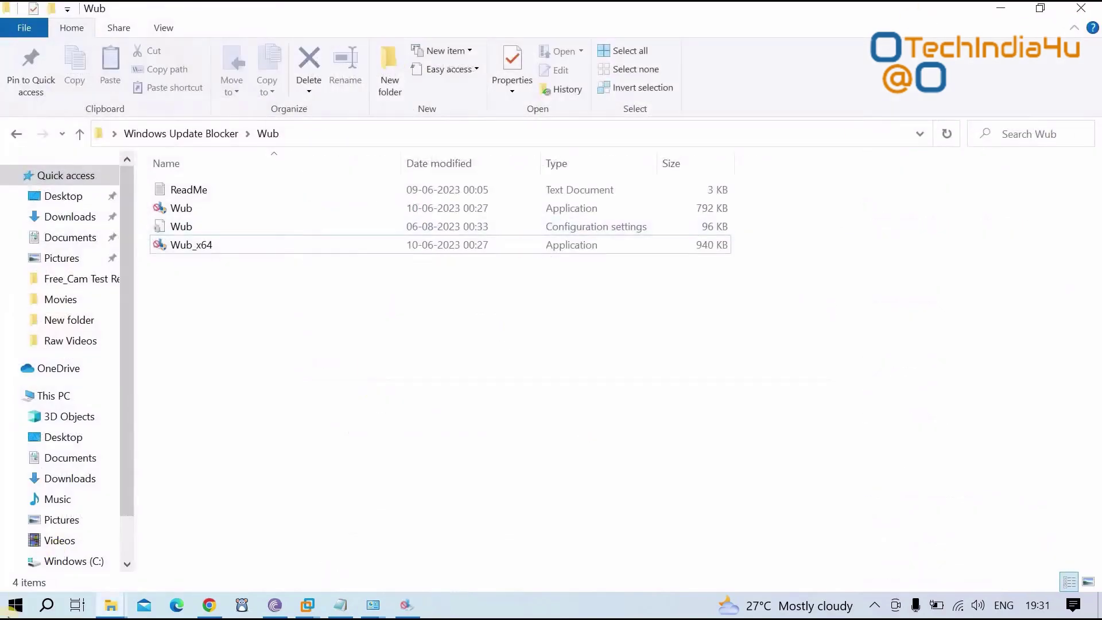
Step: Reopen the Windows Update settings by searching for "windows", check for updates and retry the check
click(47, 605)
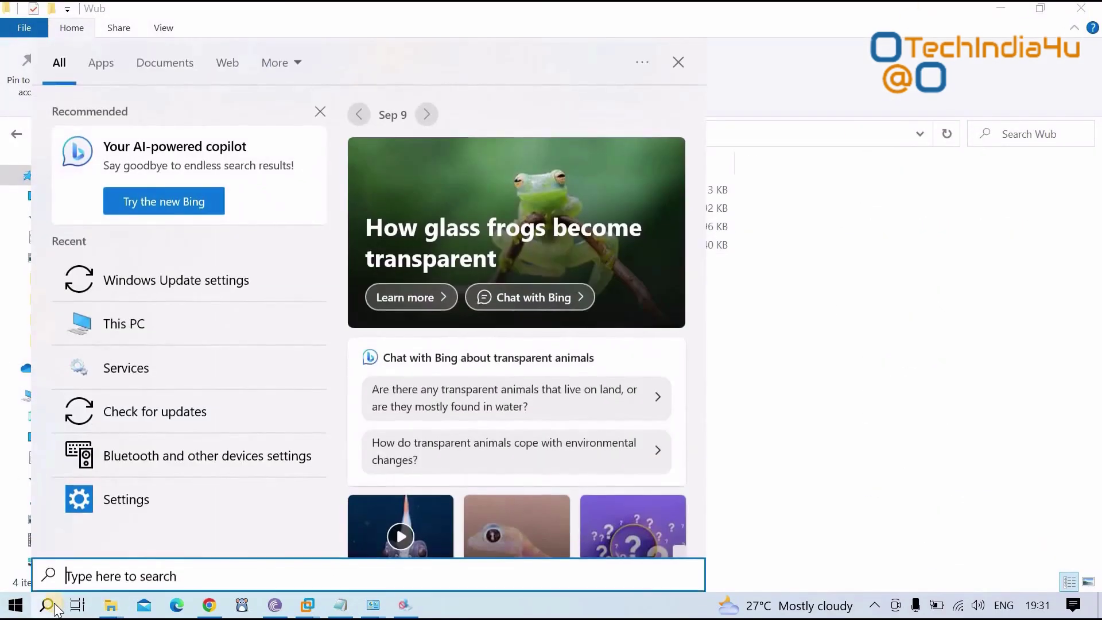
text(windows)
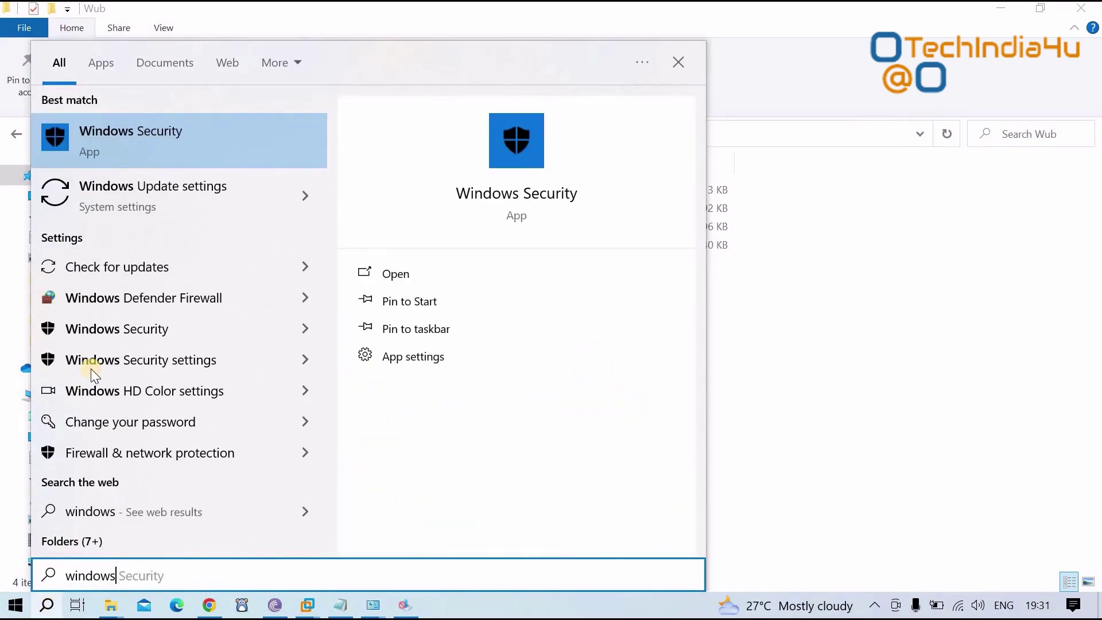
click(112, 197)
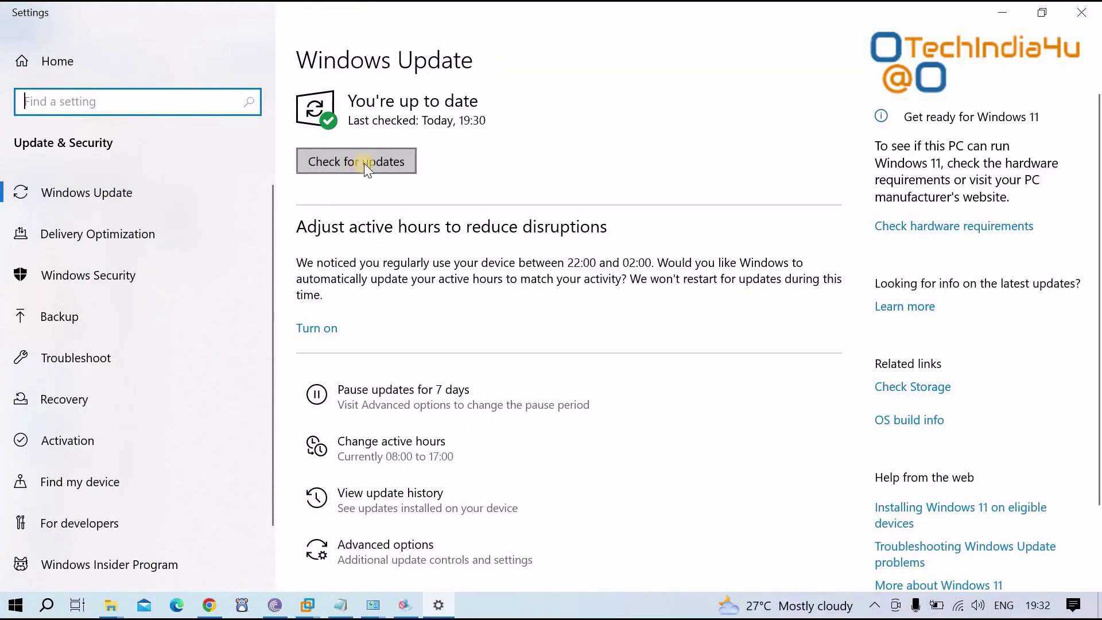
click(364, 163)
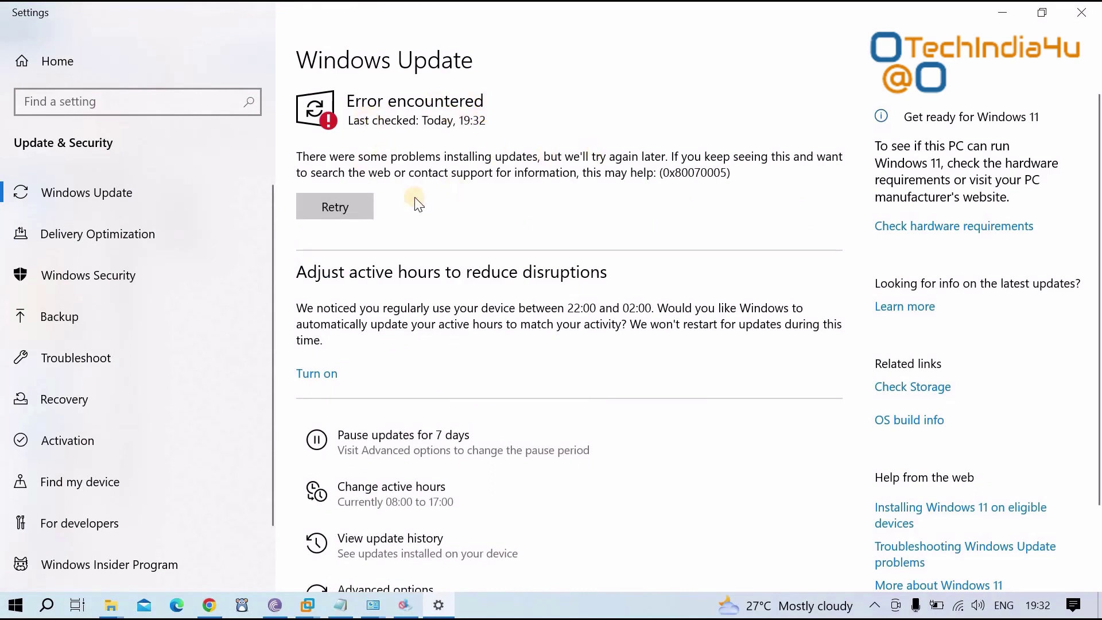
click(357, 206)
click(349, 209)
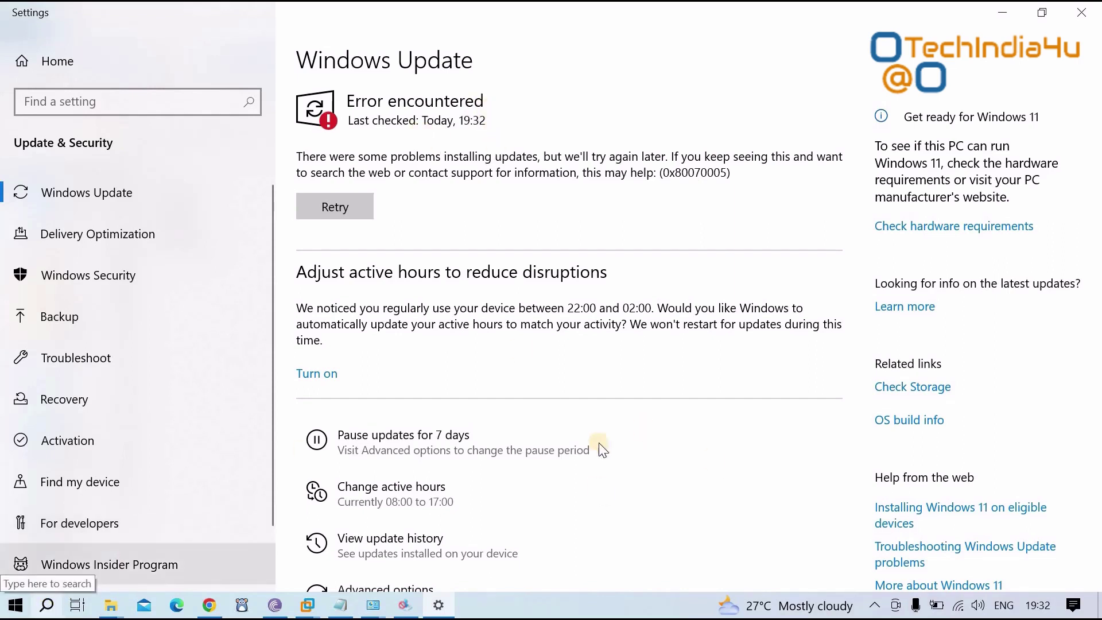
Step: Search Windows for "services", open the Services app and maximize its window
click(47, 609)
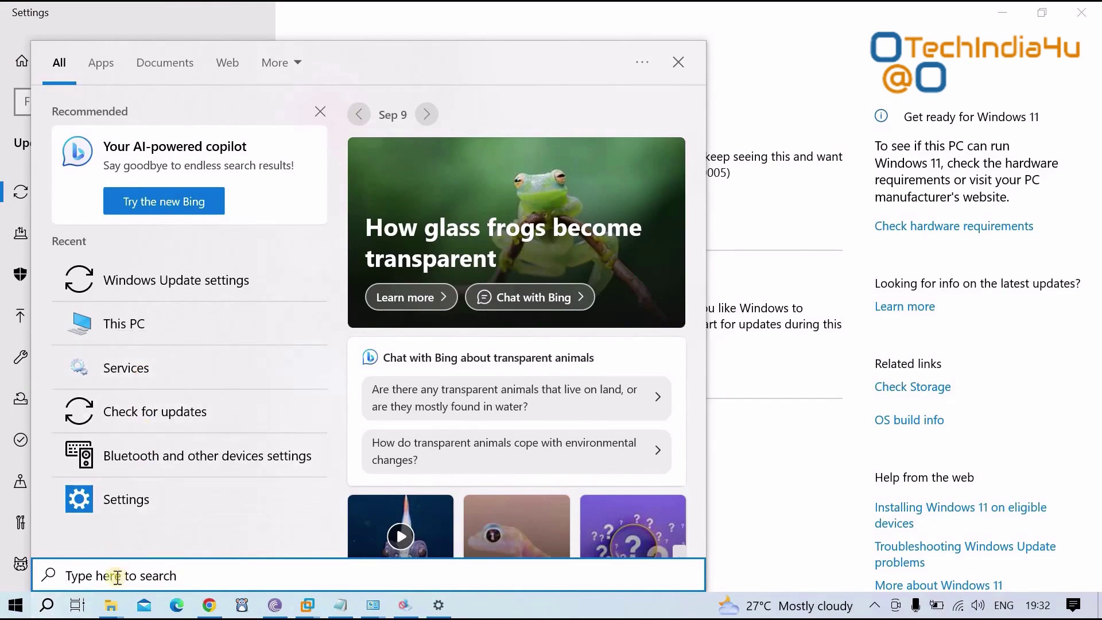
text(serv)
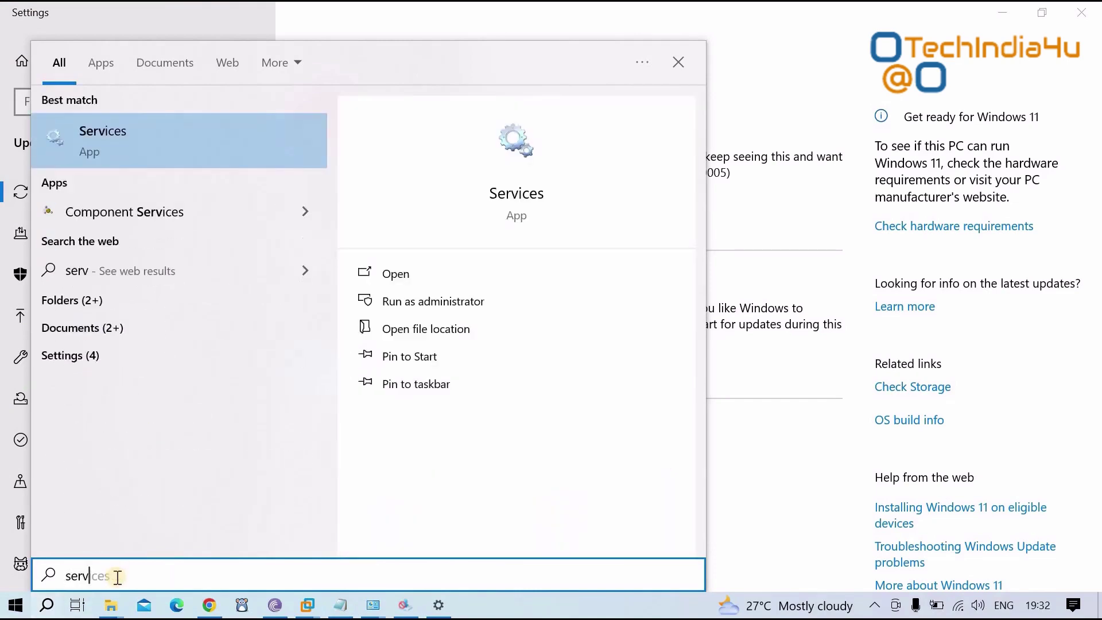
text(ices)
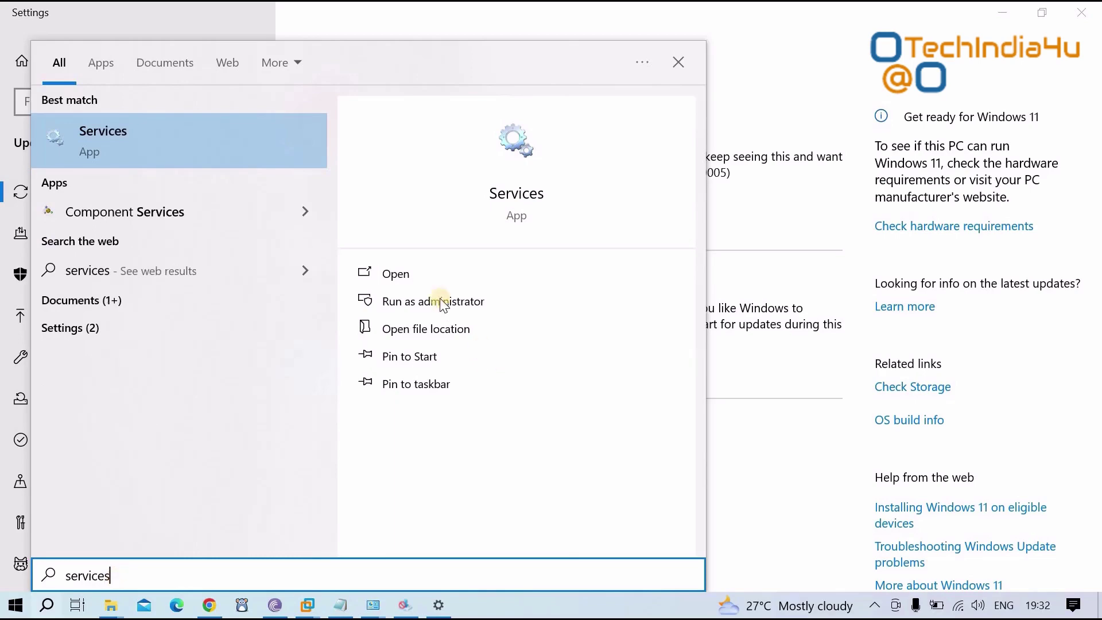
click(412, 278)
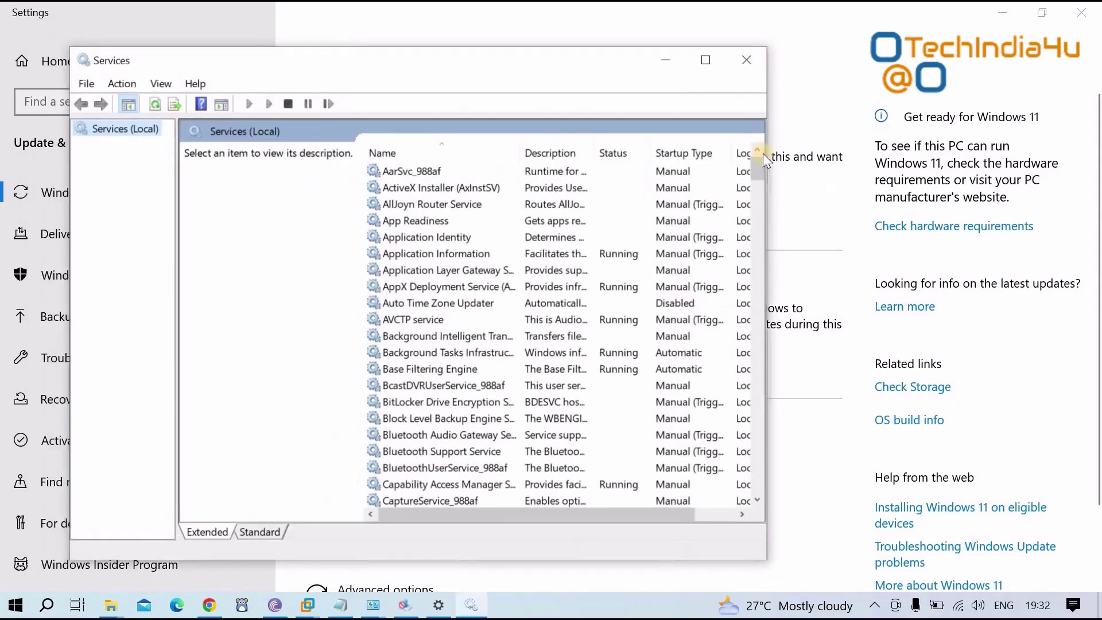
click(705, 60)
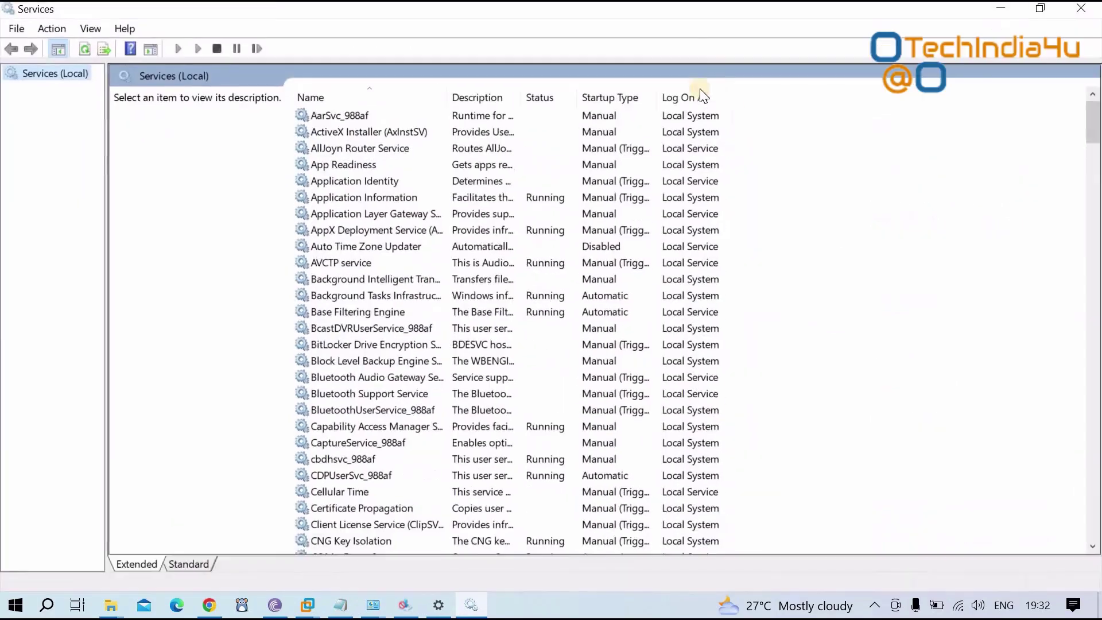
Step: Find Windows Update and Windows Update Medic Service in the services list and check their startup types
scroll(800, 361, down, 20)
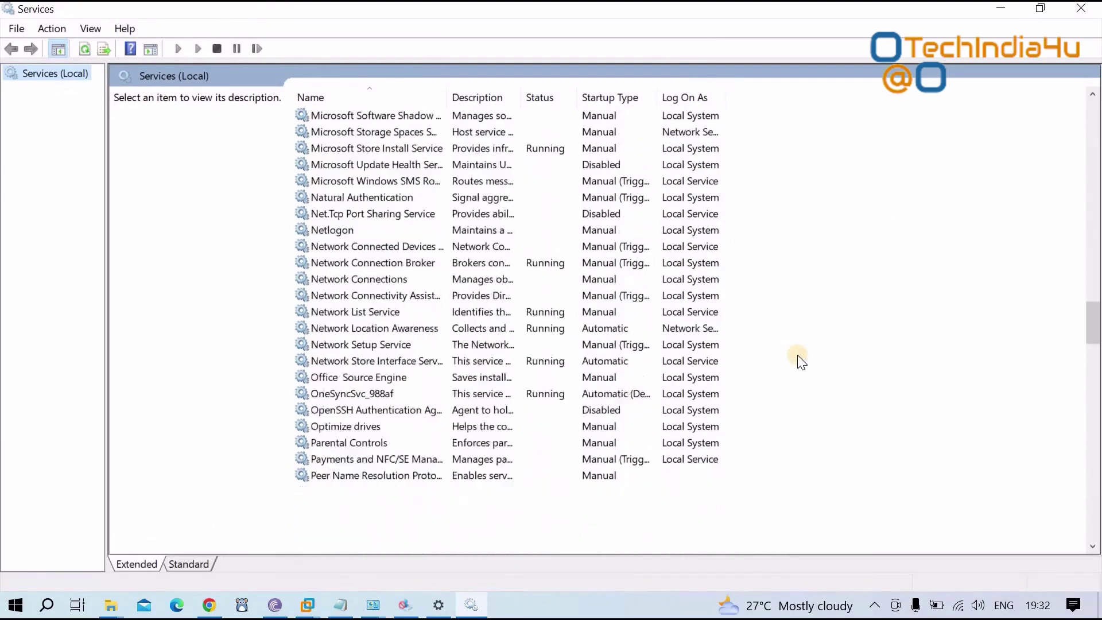
scroll(801, 360, down, 20)
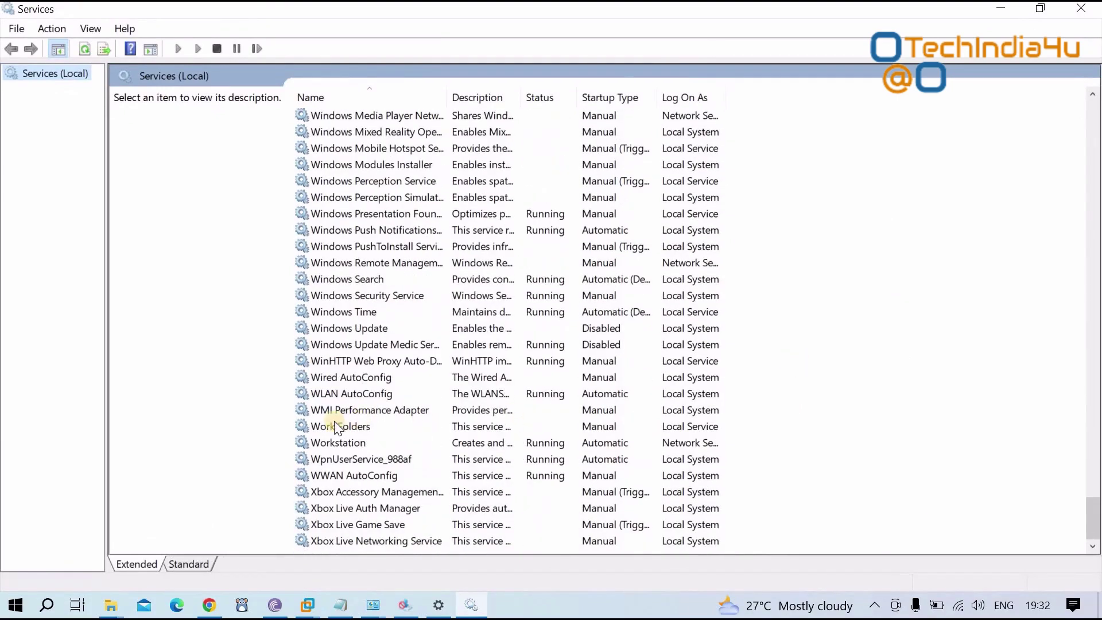
click(375, 328)
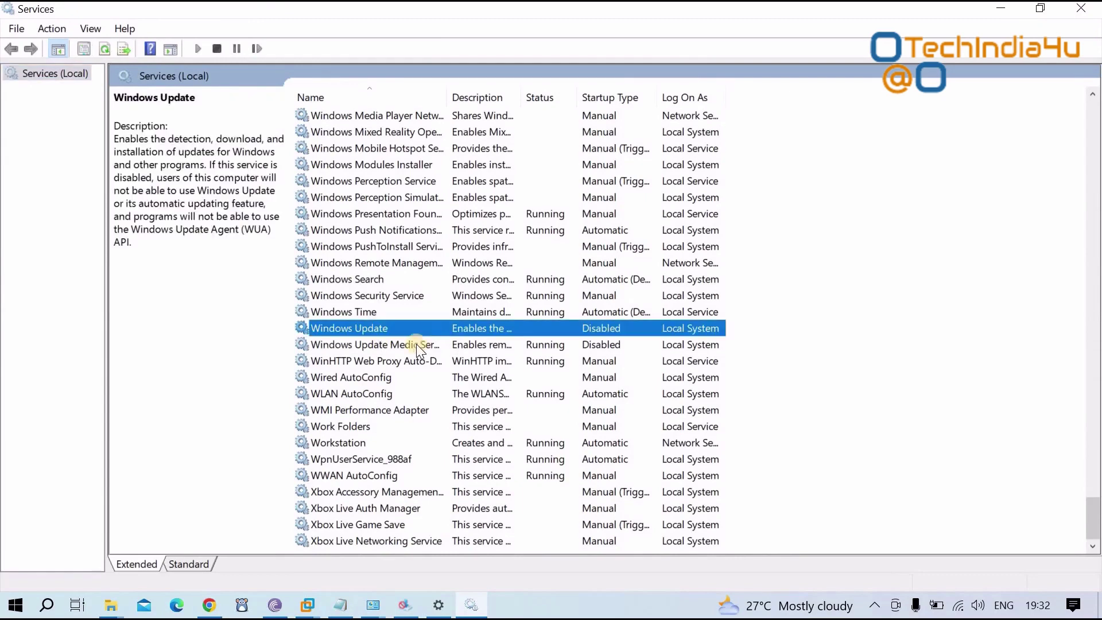
click(440, 342)
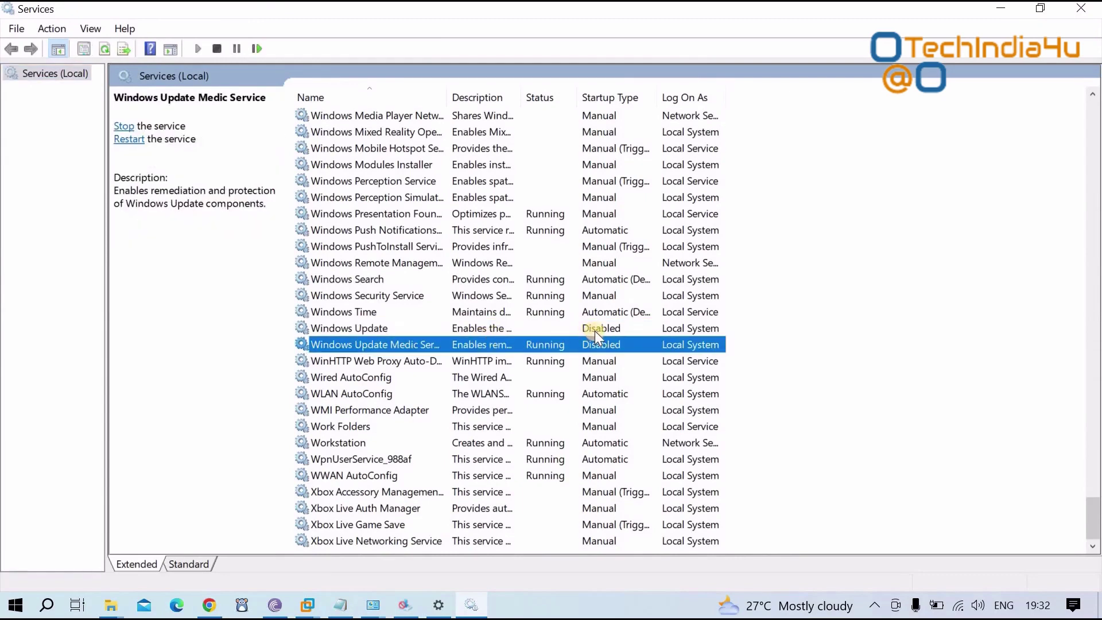
click(595, 330)
click(591, 343)
Step: Check the startup type in the Windows Update service's properties, cancel the dialog and select Windows Update Medic Service
double_click(577, 329)
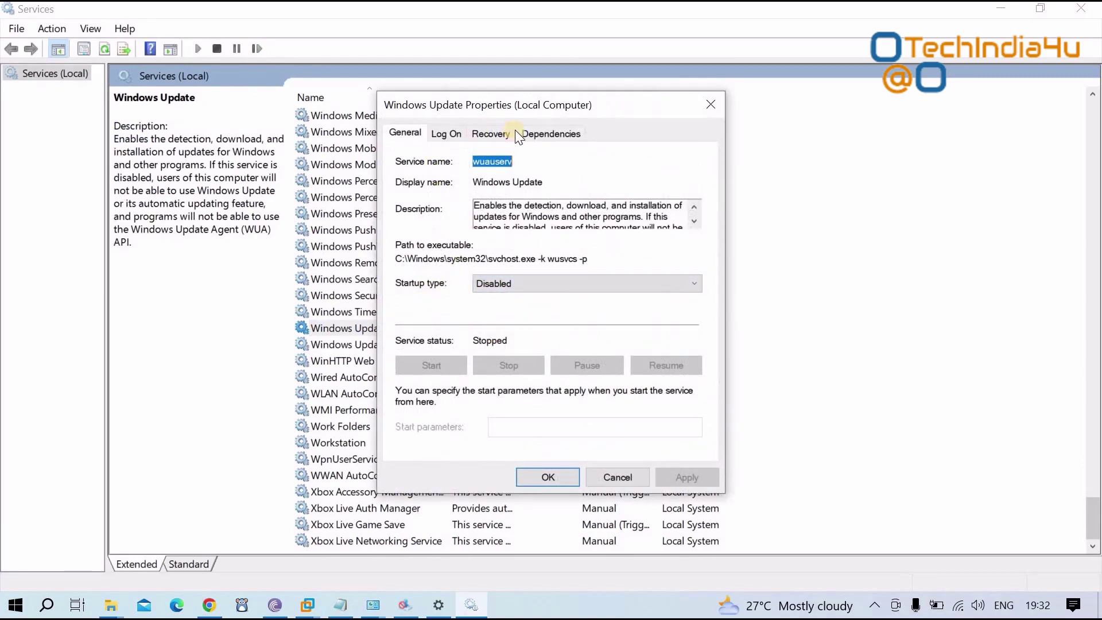
click(614, 479)
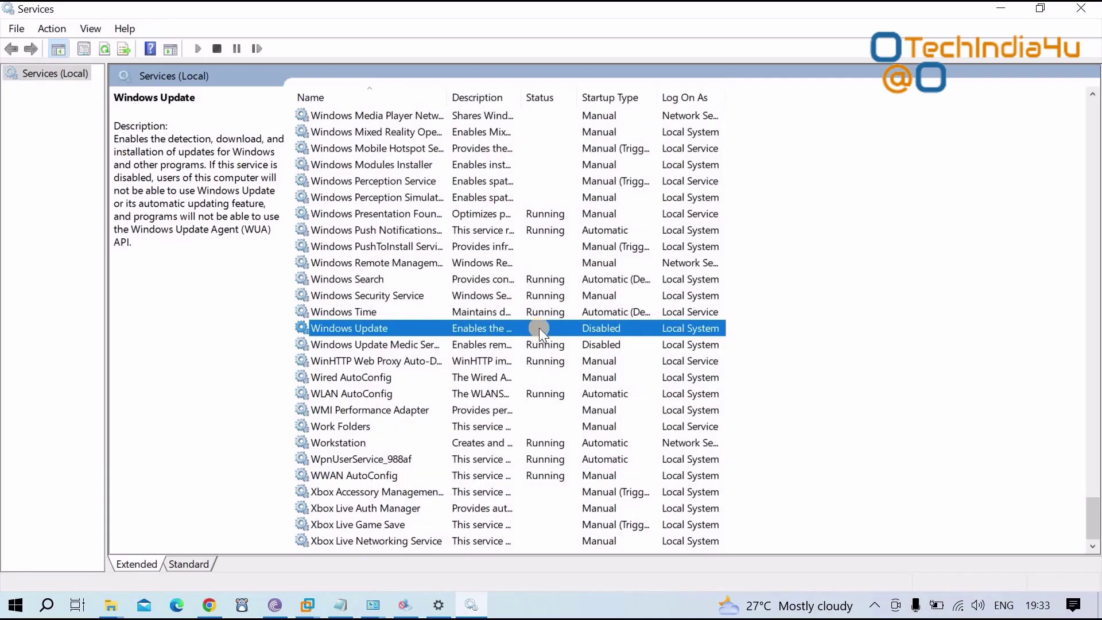
key(Down)
key(Up)
key(Down)
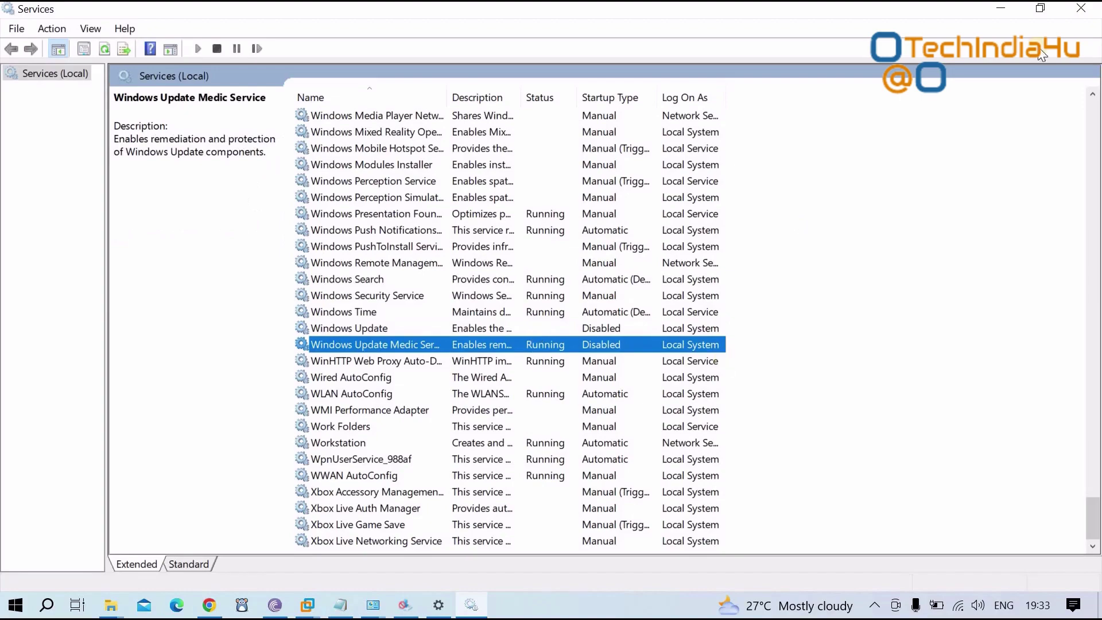
Step: Minimize the Services, Settings and Wub folder windows, and apply the Enable Updates option in Windows Update Blocker
click(1001, 7)
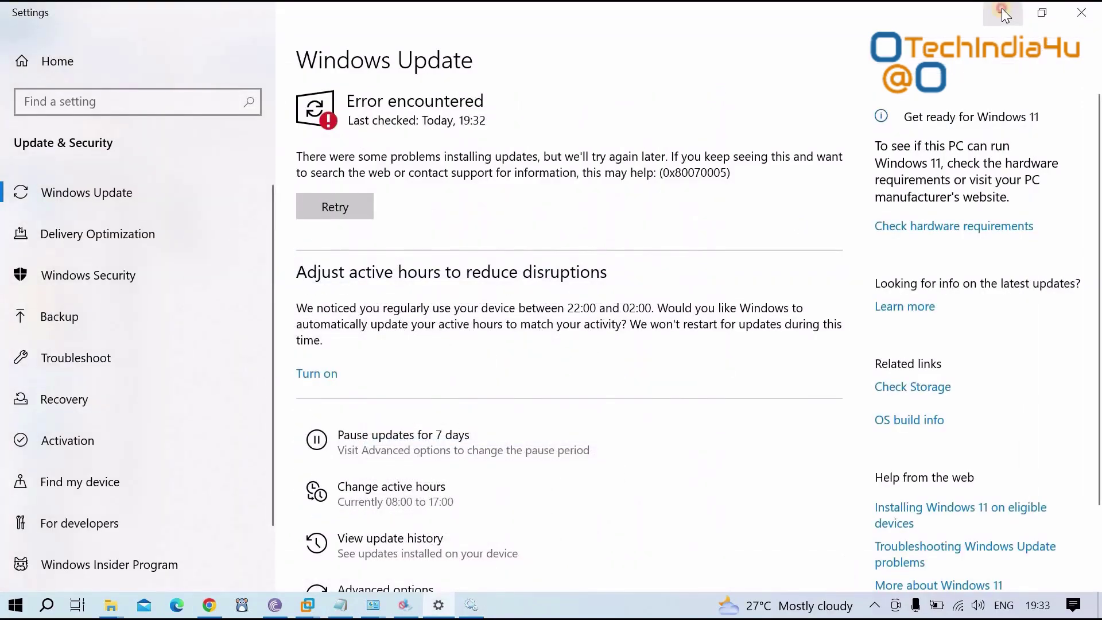
click(1001, 9)
click(1001, 9)
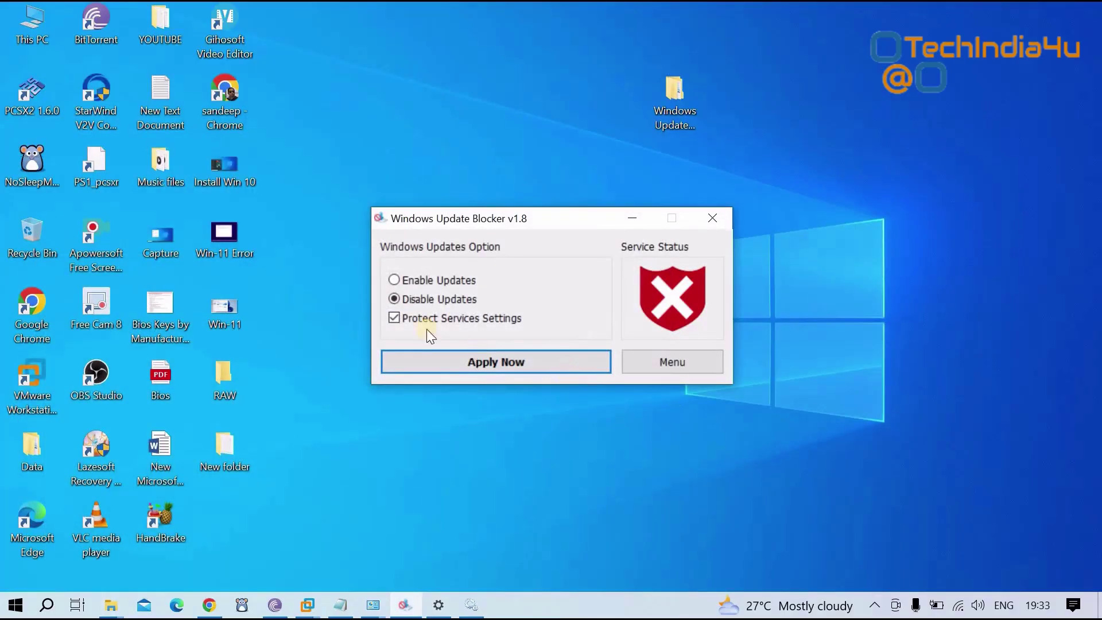
click(427, 281)
click(486, 365)
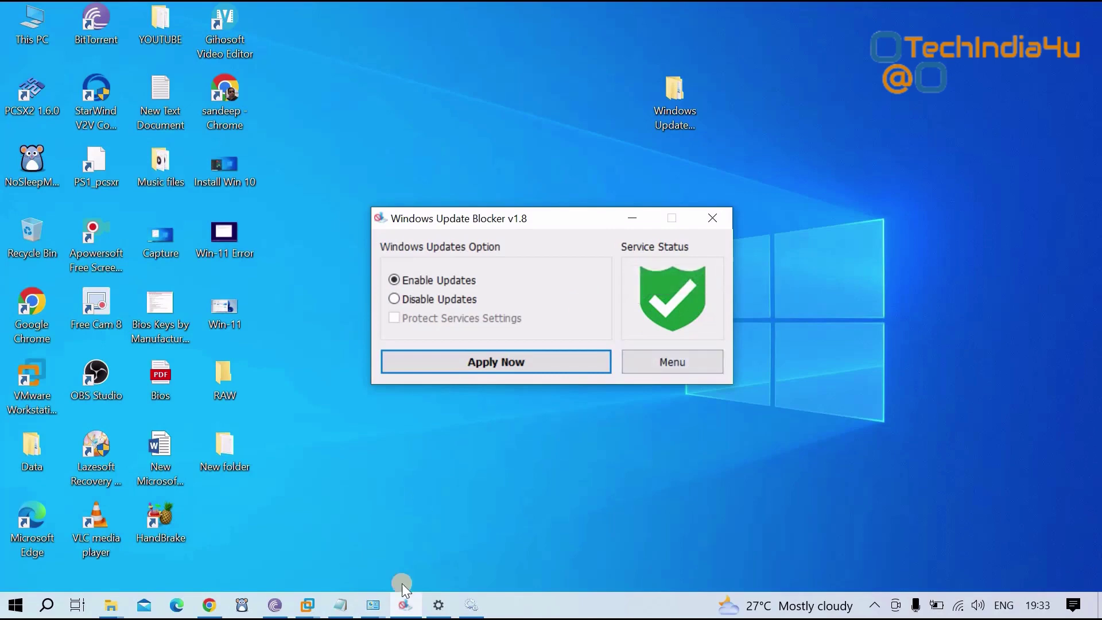
Step: Close the Services window and reopen Services through the Windows Run dialog
click(470, 605)
click(1082, 9)
click(13, 605)
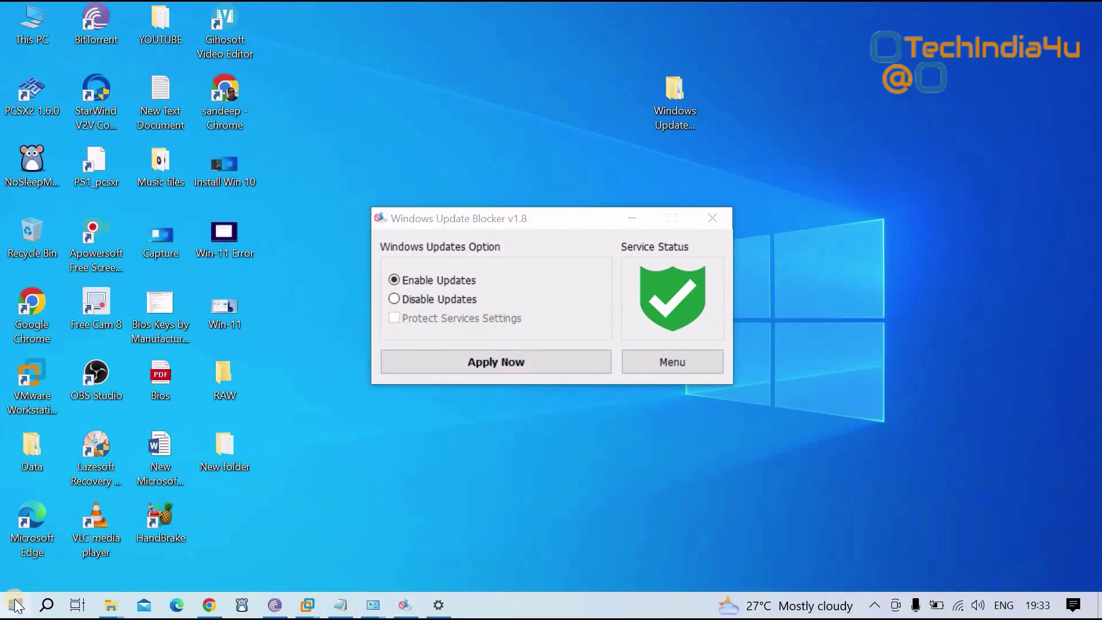
right_click(16, 607)
click(47, 523)
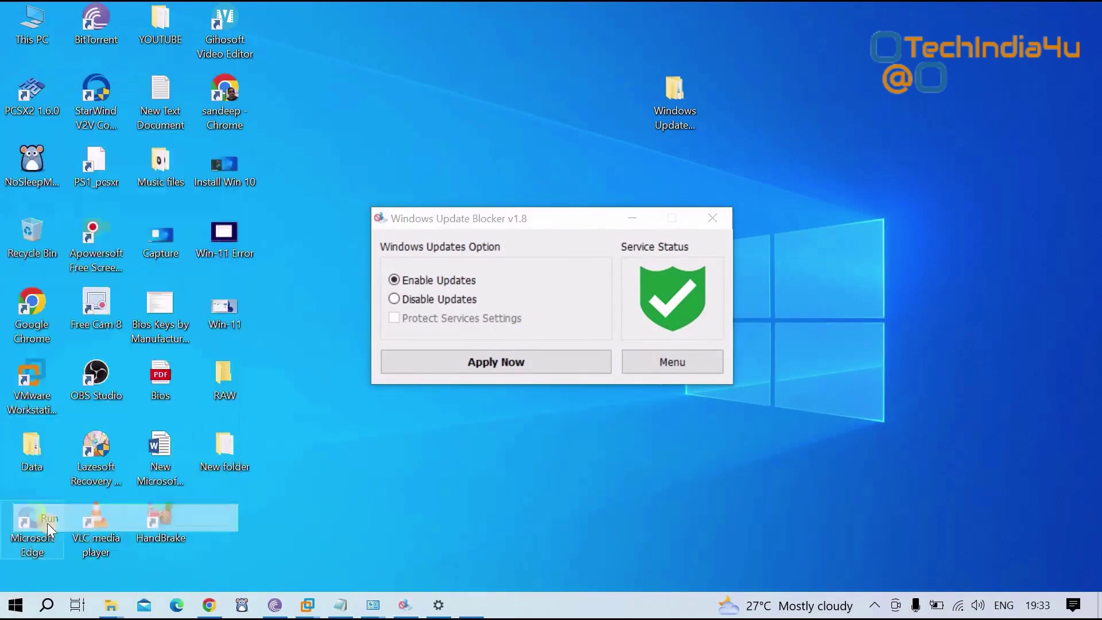
drag(519, 231, 182, 419)
click(138, 533)
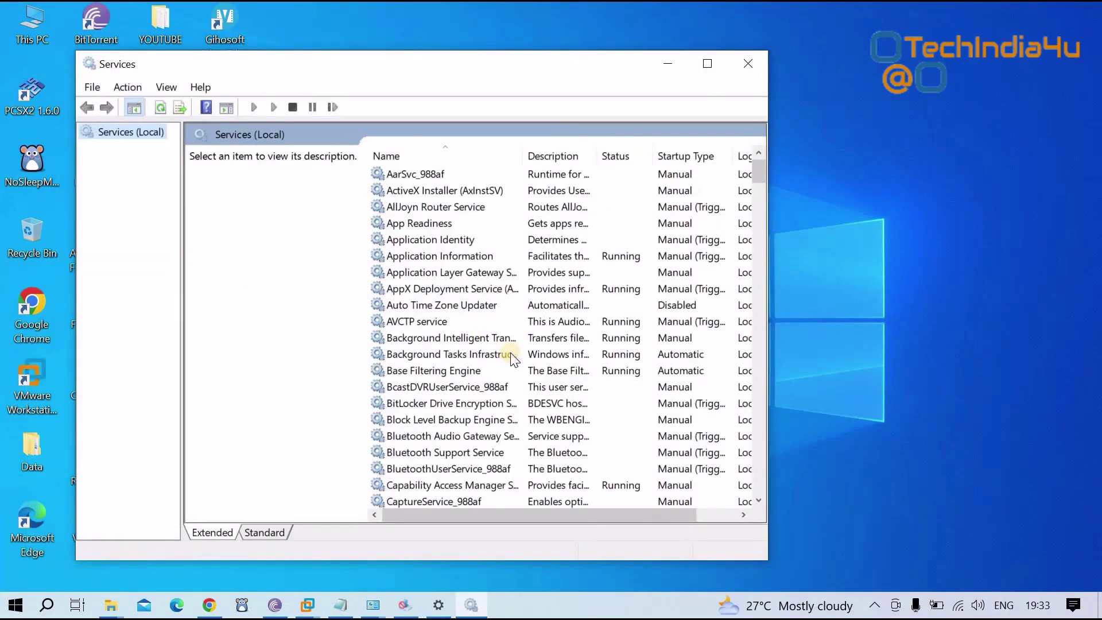
Step: Maximize the Services window, find the Windows Update service in the list and check its startup type
scroll(513, 366, down, 15)
click(699, 72)
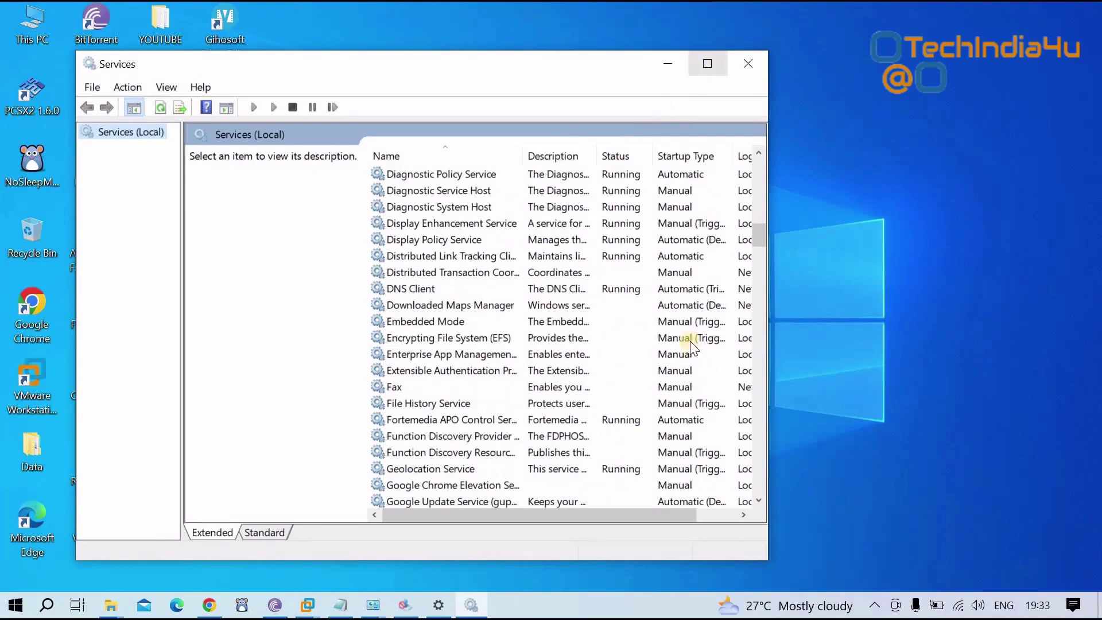
scroll(684, 358, down, 20)
scroll(683, 359, down, 20)
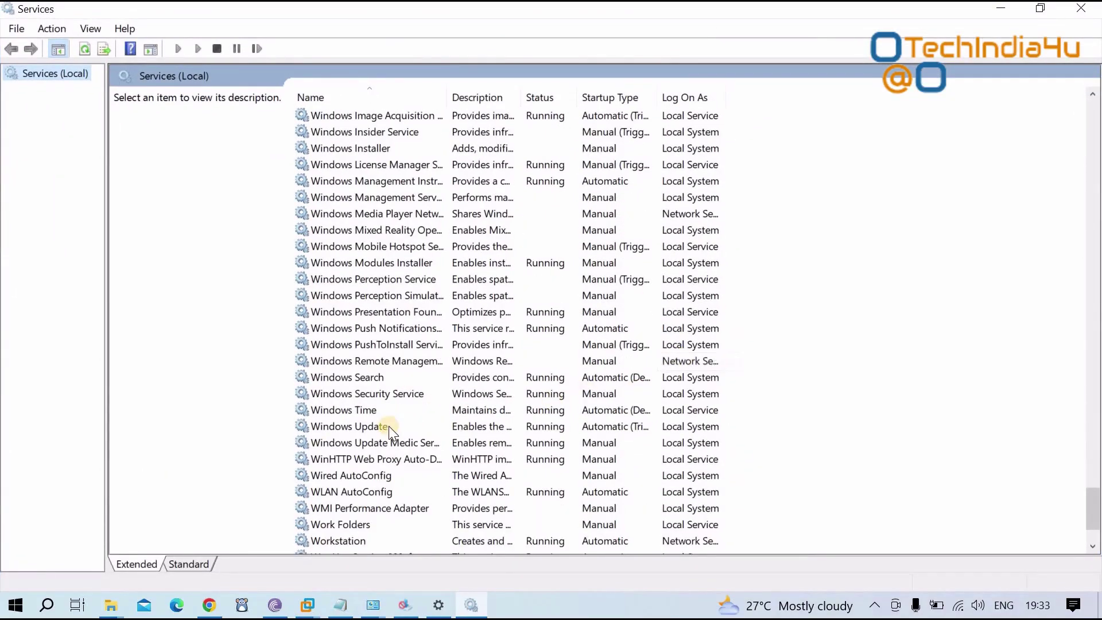
click(615, 427)
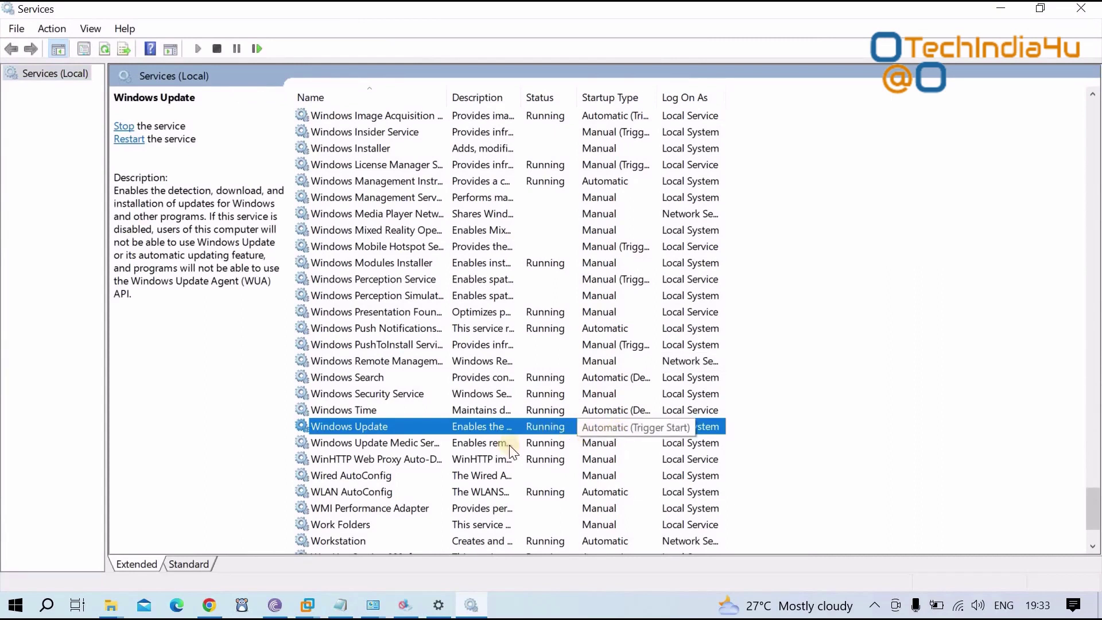
Step: Check the startup type in the Windows Update service's properties, cancel the dialog and select Windows Update Medic Service
double_click(604, 426)
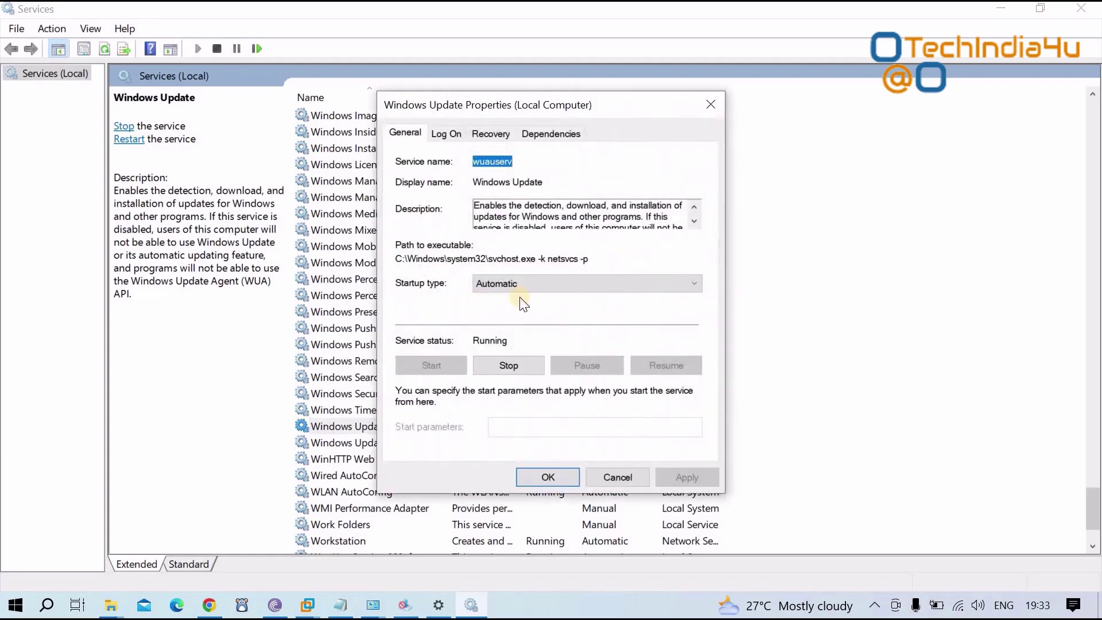
click(614, 478)
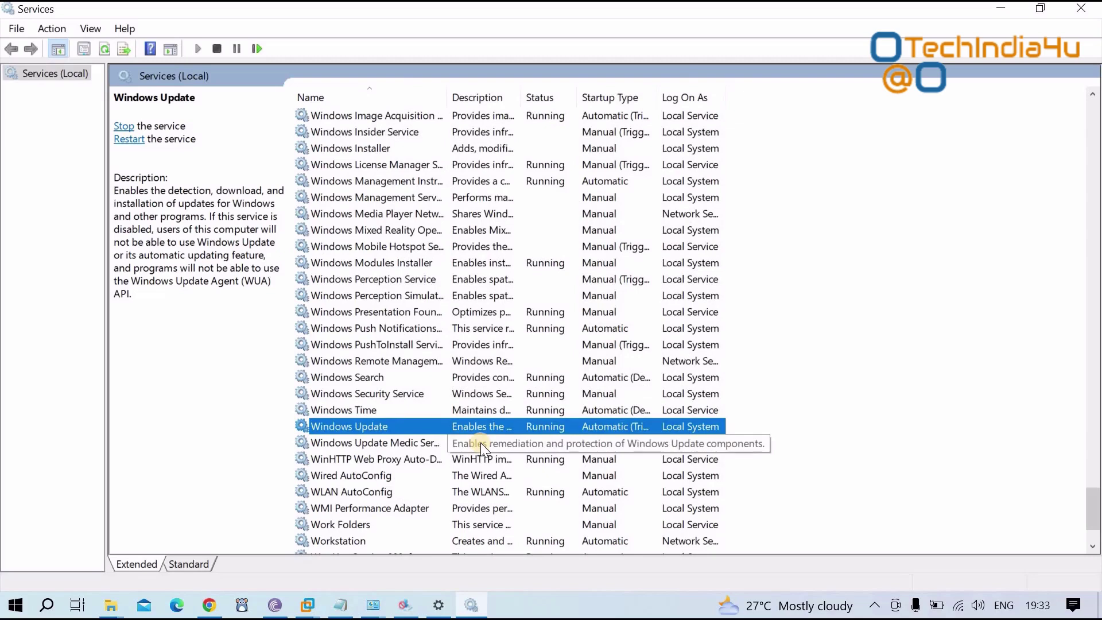
click(480, 442)
Step: Minimize the Services window, switch to the Windows Update page in Settings and check for updates
click(998, 10)
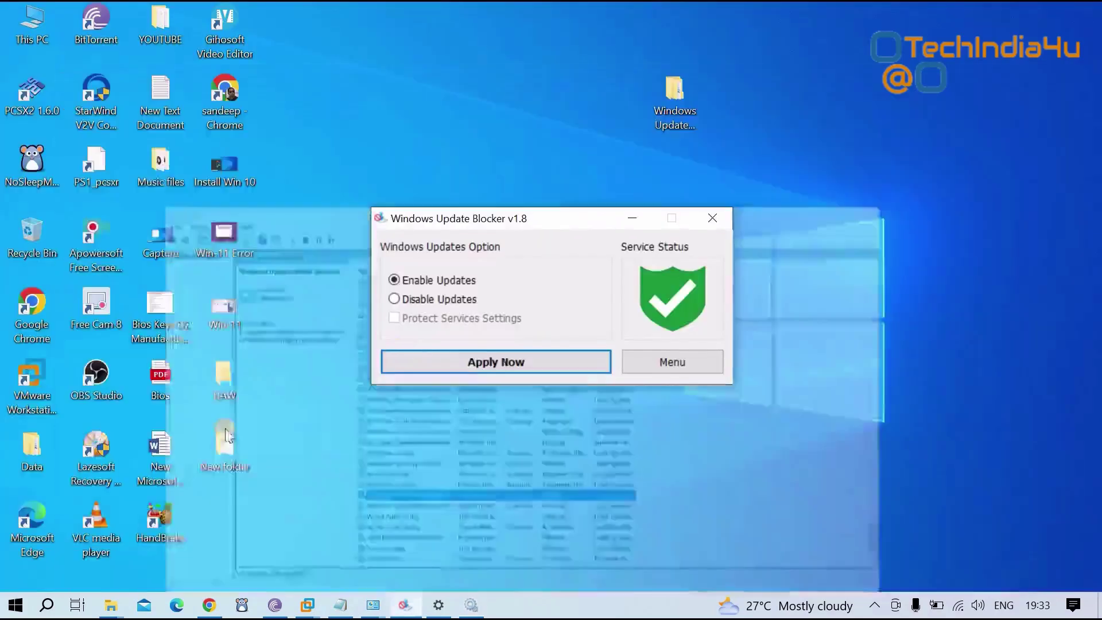
click(441, 607)
click(360, 213)
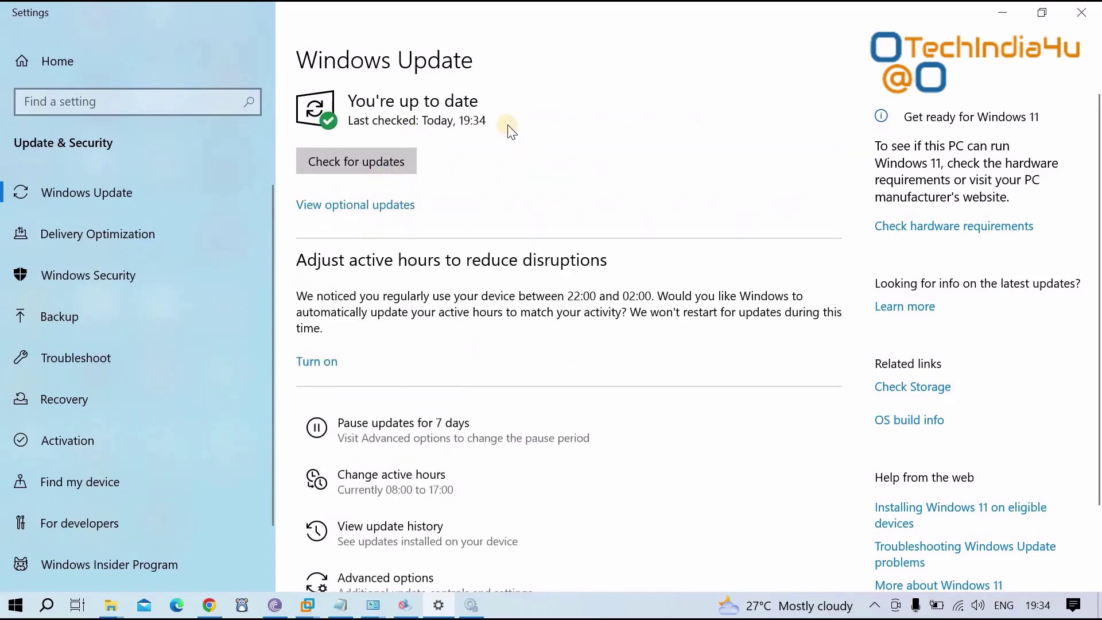
click(353, 167)
Step: Switch to Windows Update Blocker and apply the Disable Updates option
click(405, 605)
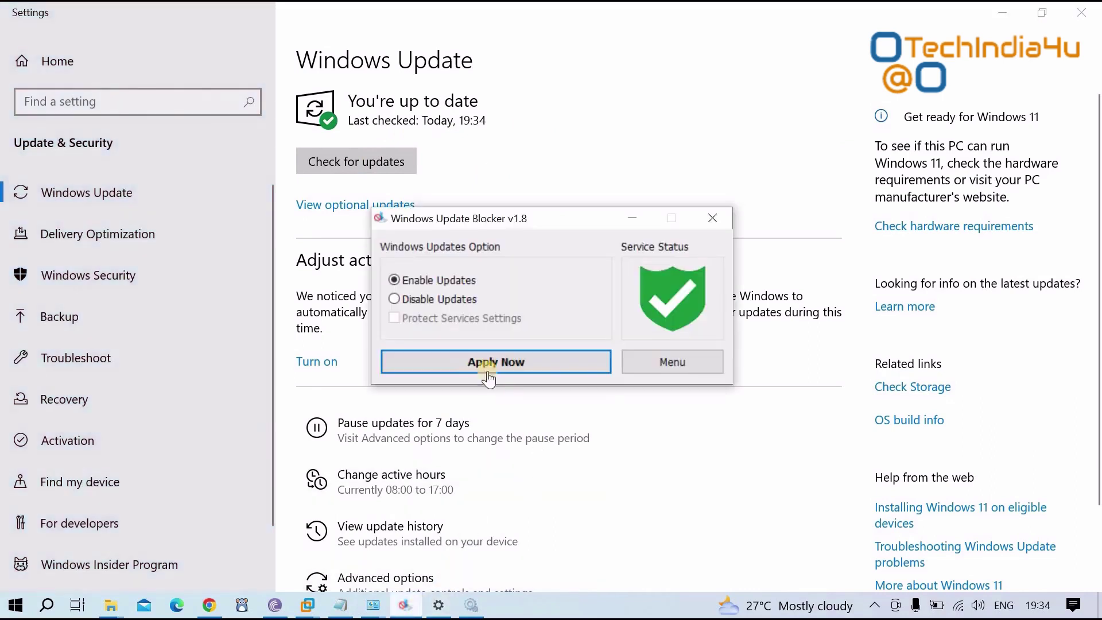
click(433, 301)
click(508, 361)
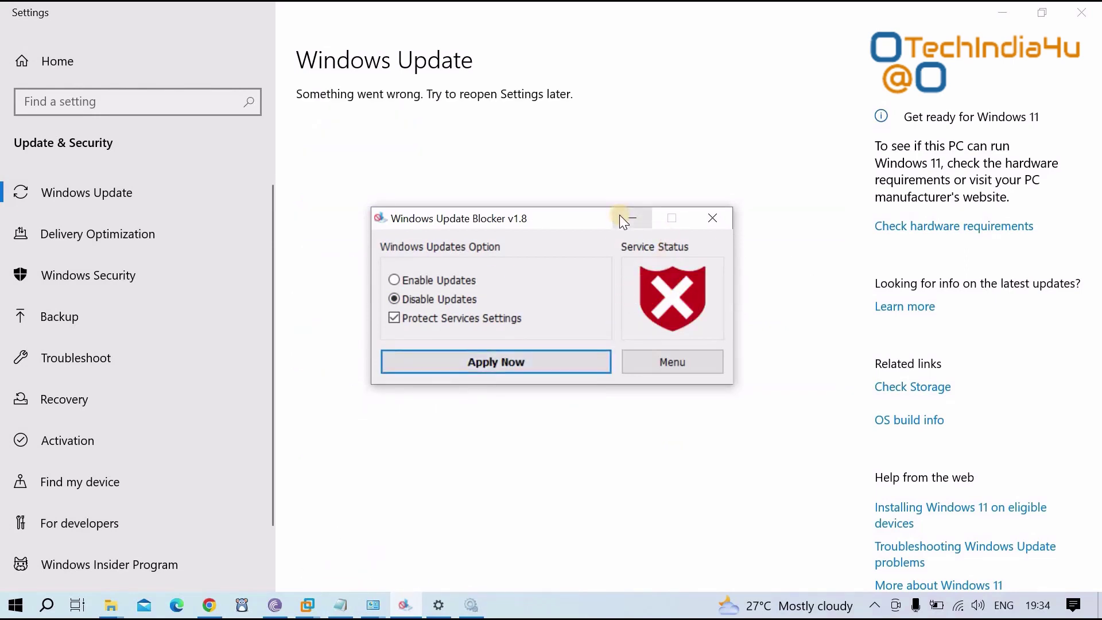
Step: Close Settings, reopen Windows Update settings by searching Windows for "windows", and check for updates
click(315, 224)
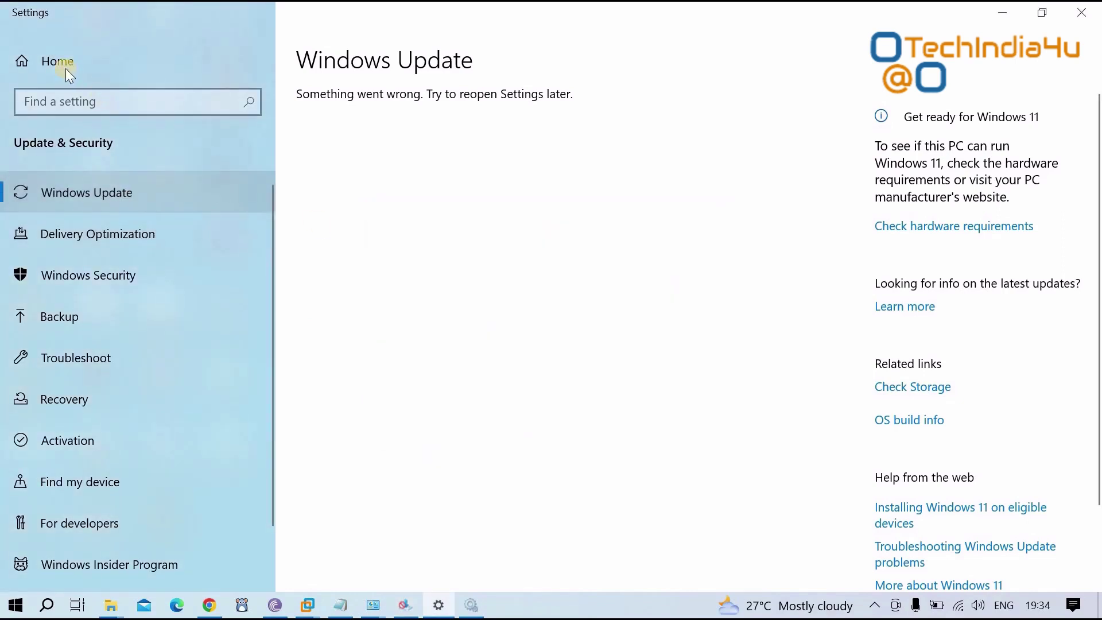
click(49, 64)
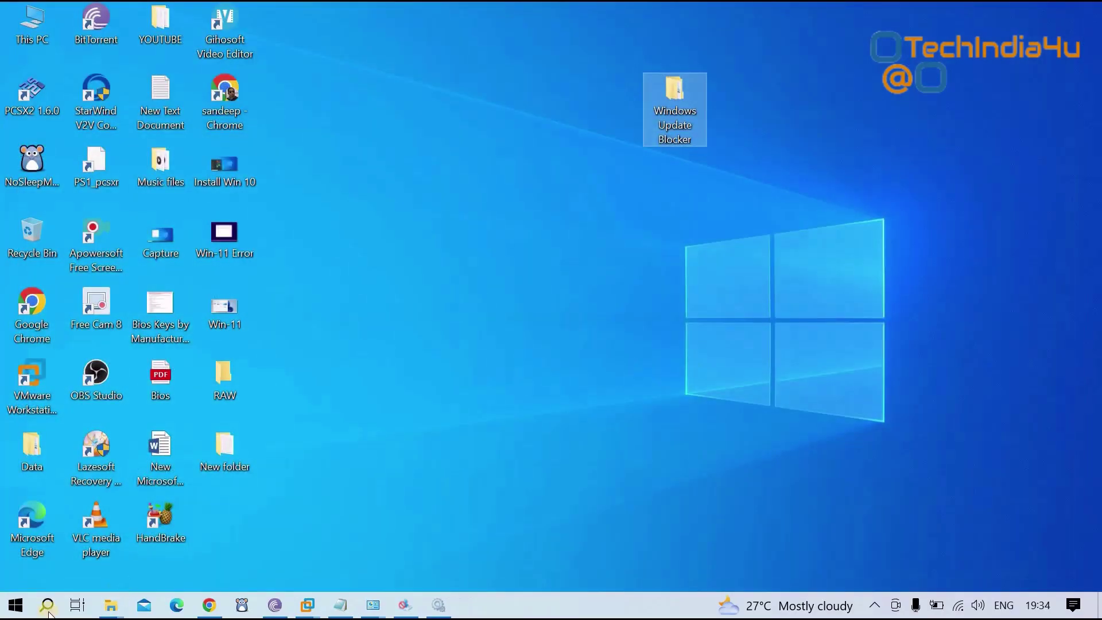
click(46, 609)
text(w)
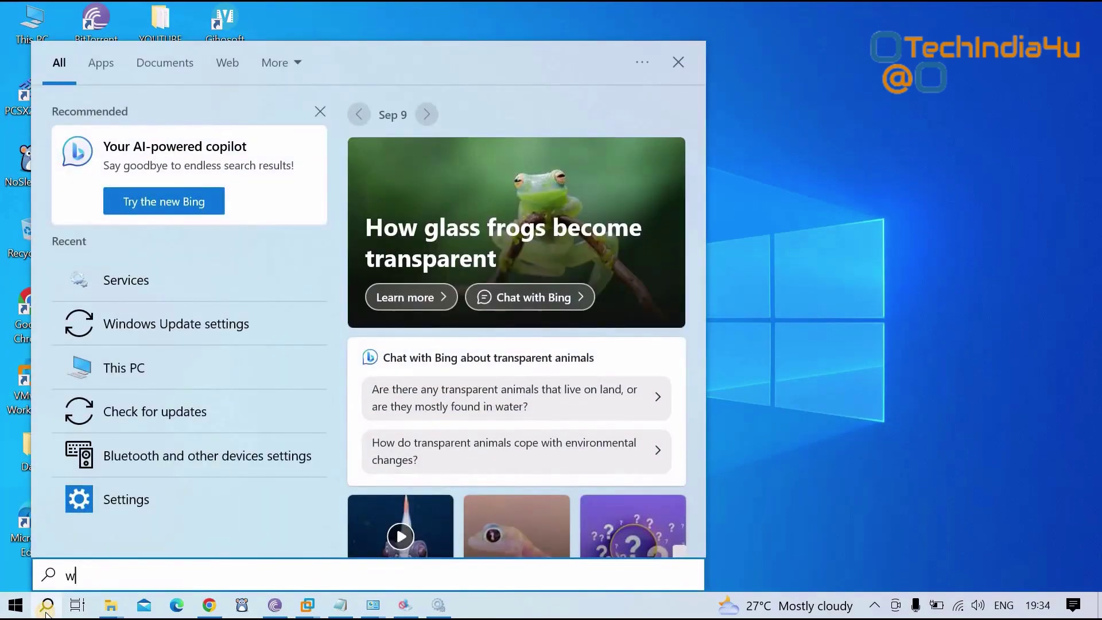
text(indows)
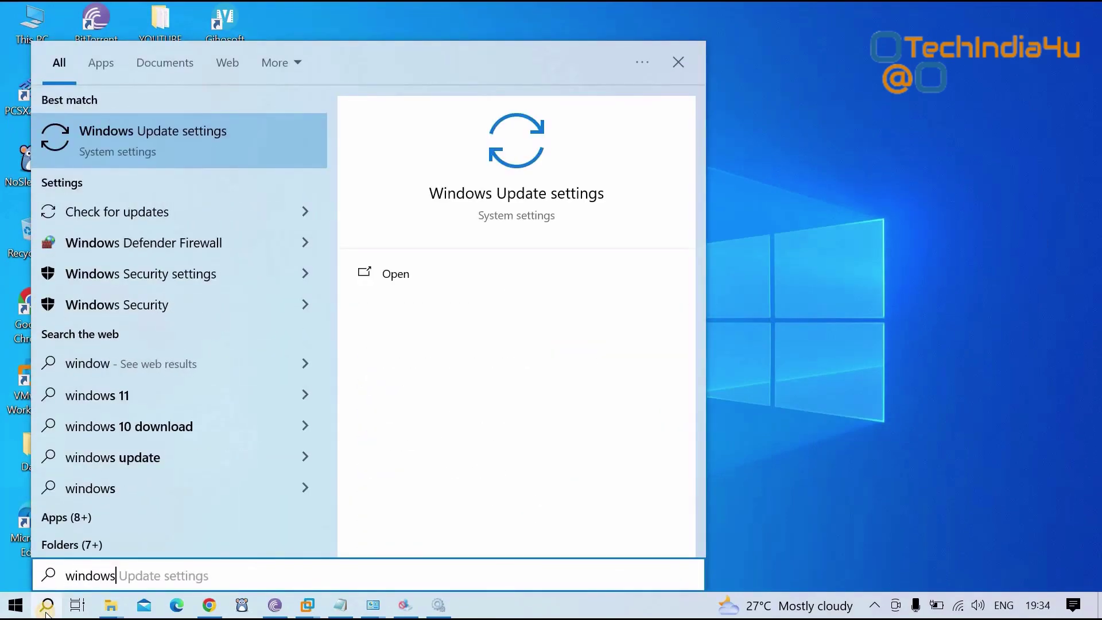
click(391, 282)
click(392, 282)
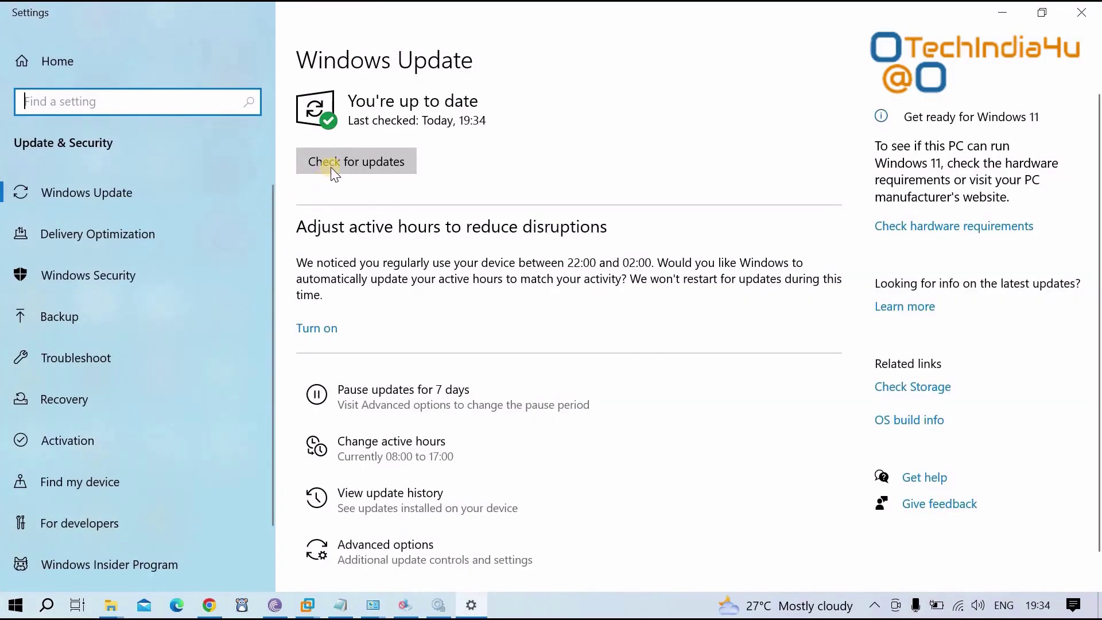
click(331, 167)
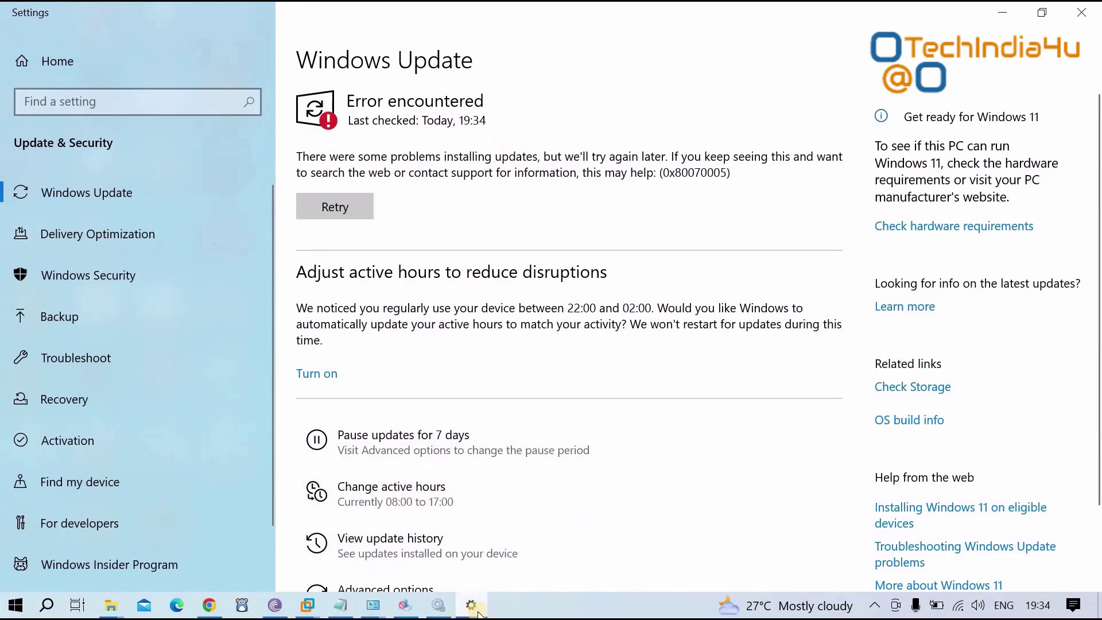
Step: Close the old Services window and reopen Services by running services.msc from the Run dialog
click(438, 605)
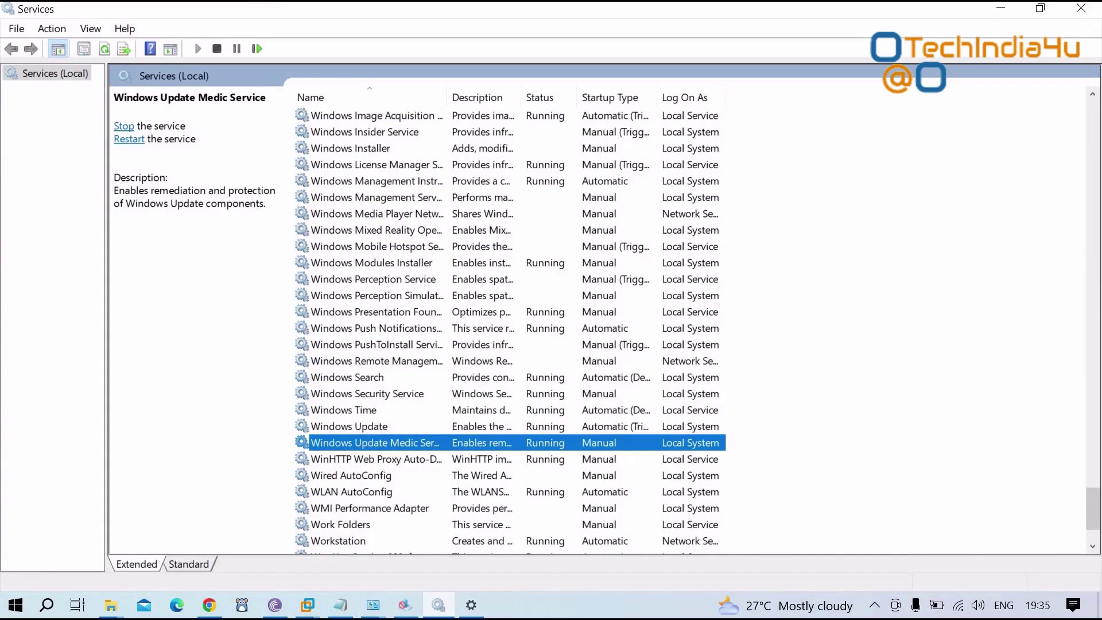
key(alt+F4)
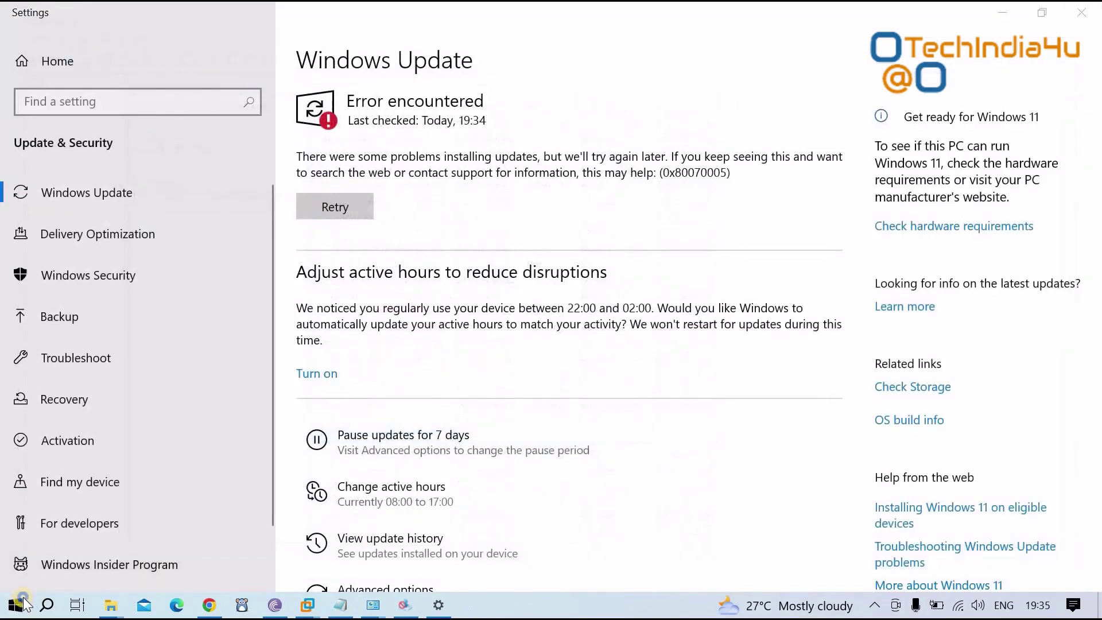
right_click(24, 603)
click(64, 525)
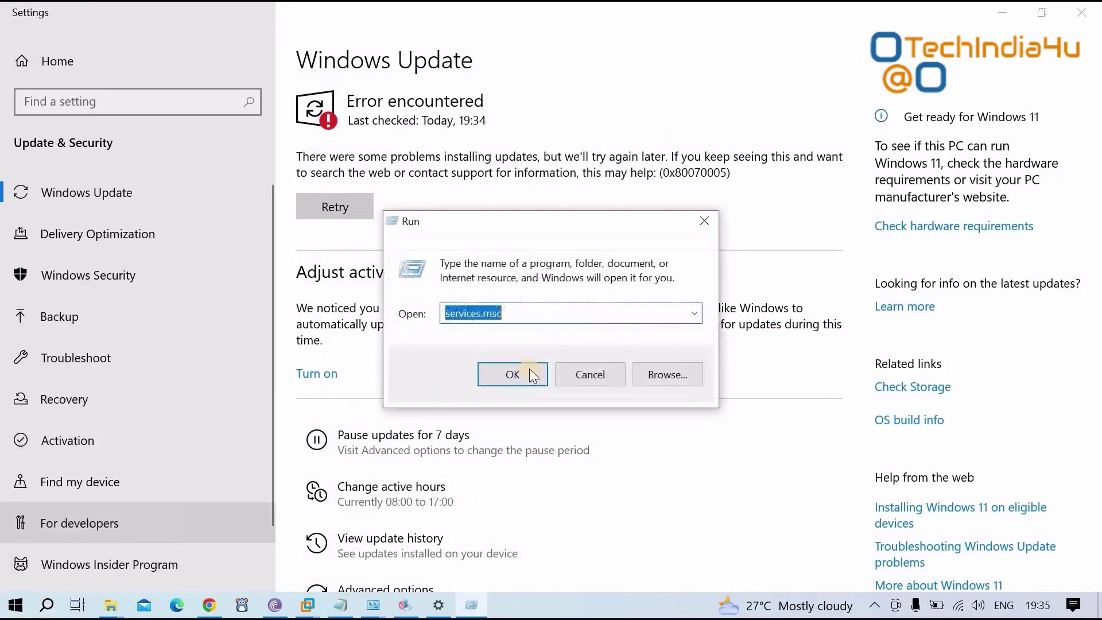
click(517, 376)
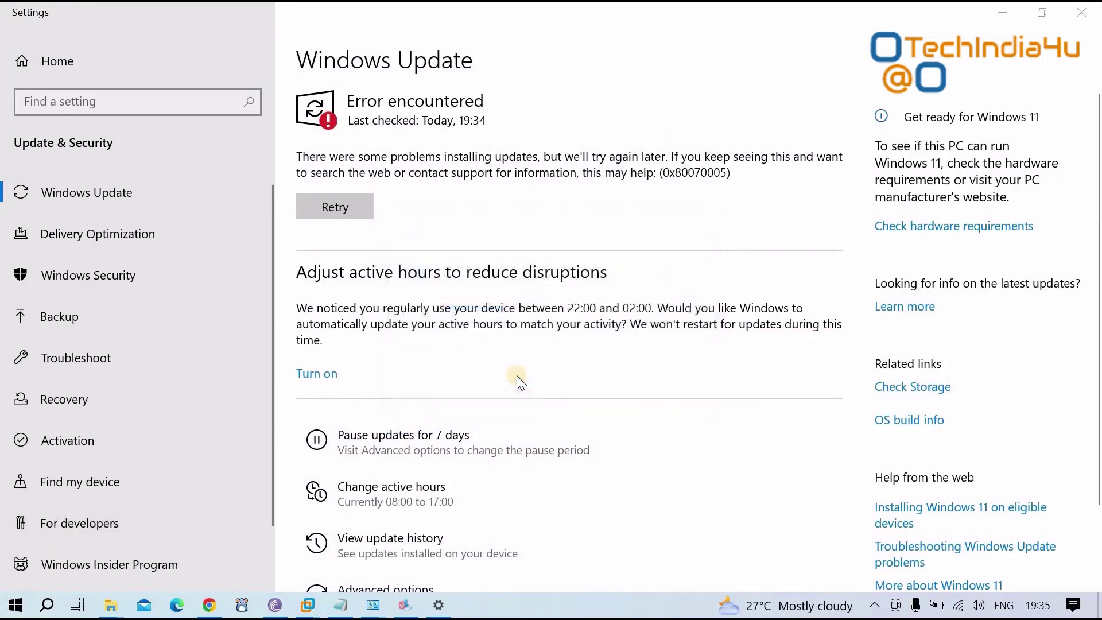
Step: Maximize the Services window and check the startup types listed for Windows Update and Windows Update Medic Service
click(706, 62)
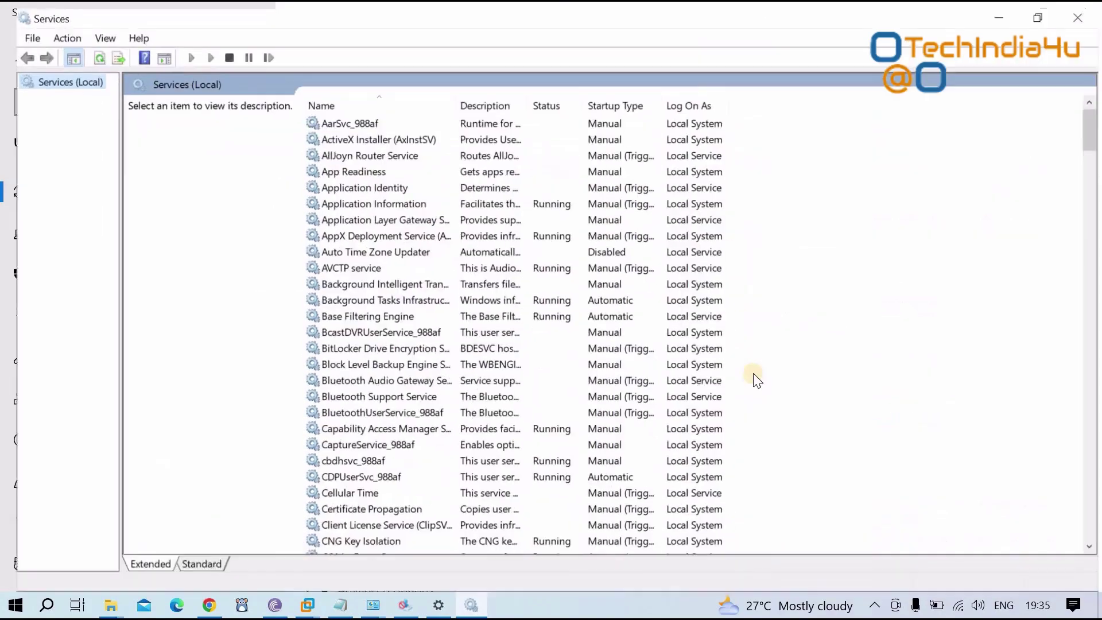
scroll(757, 380, down, 20)
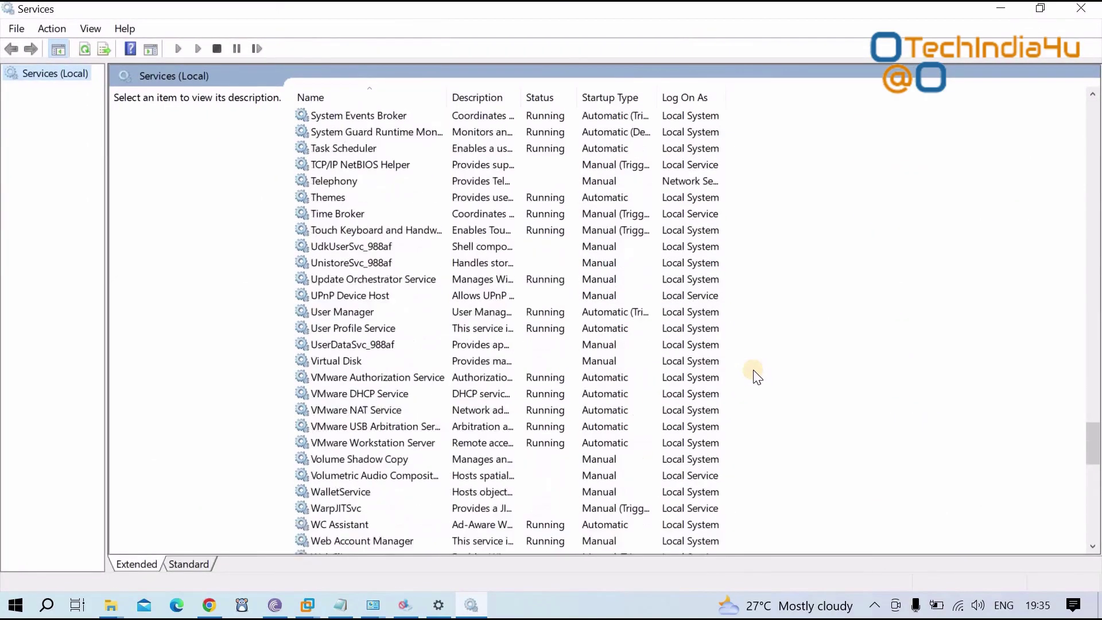
scroll(756, 376, down, 13)
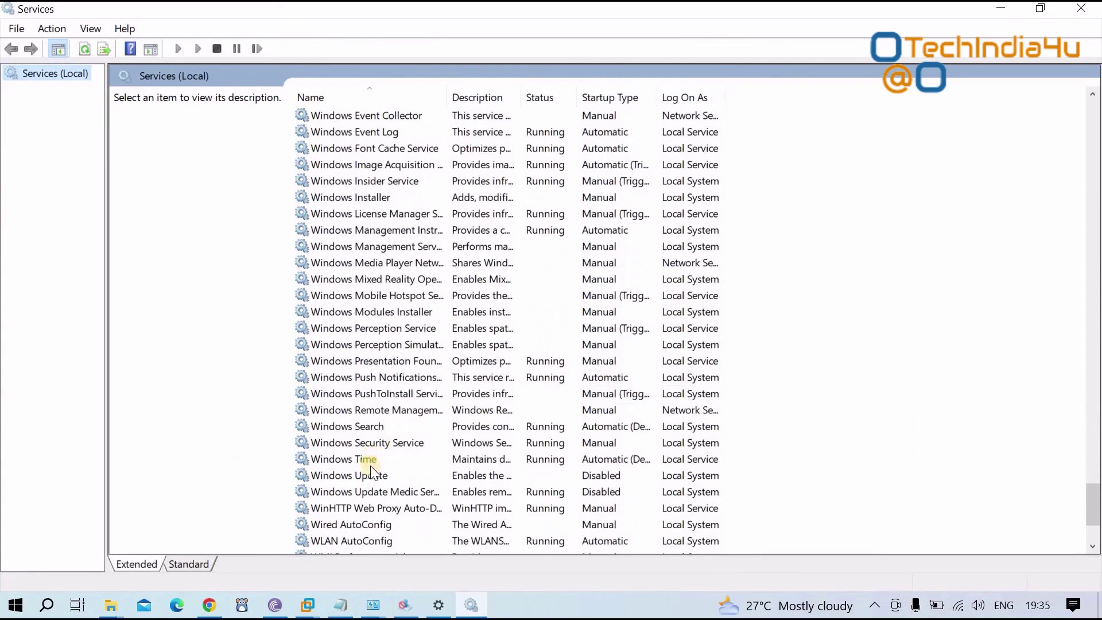
click(369, 461)
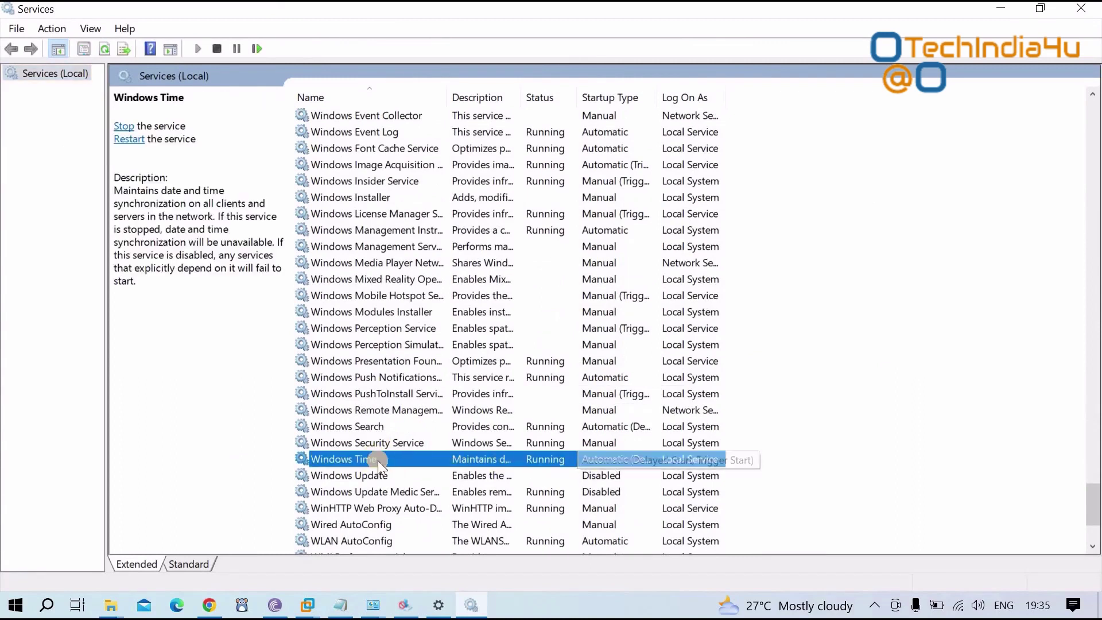
click(573, 476)
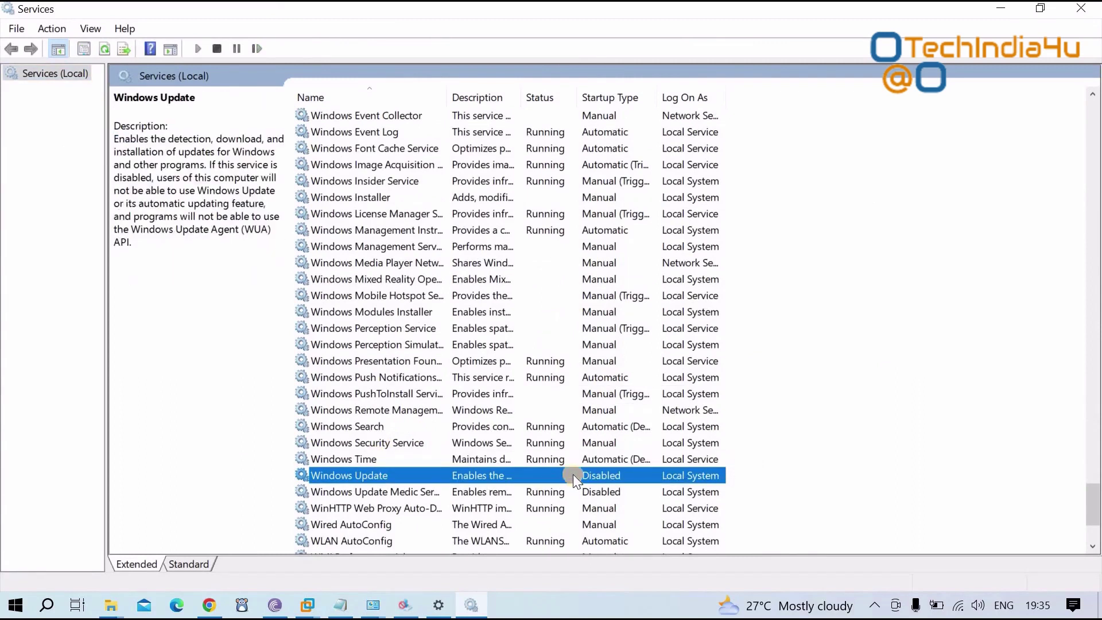
click(591, 493)
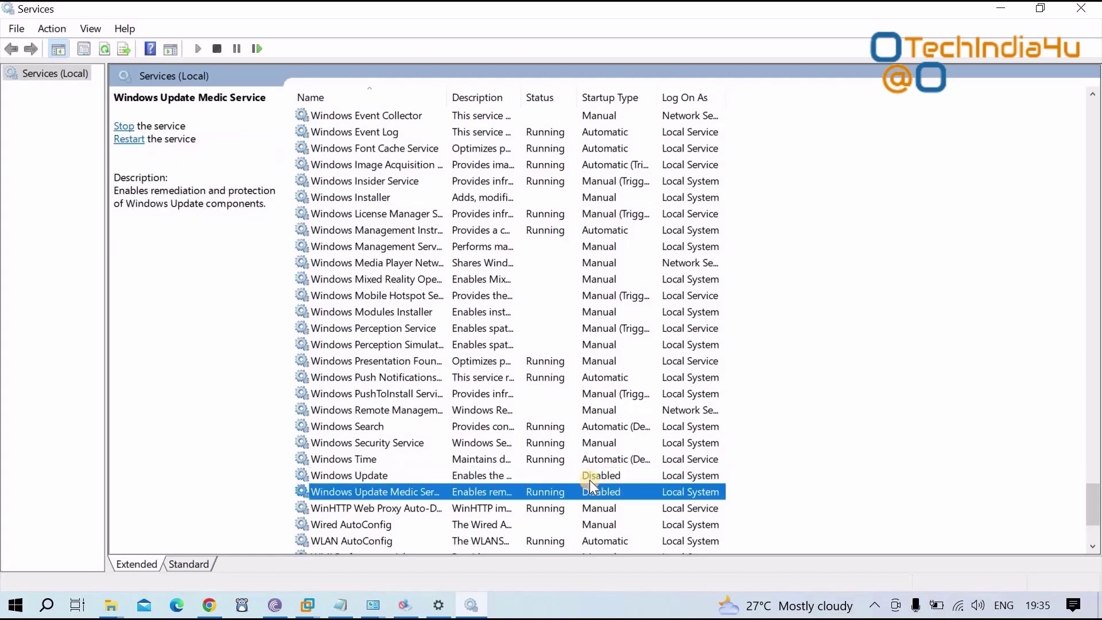
Step: Check the startup type in the properties of Windows Update and of Windows Update Medic Service, cancelling each dialog
double_click(591, 478)
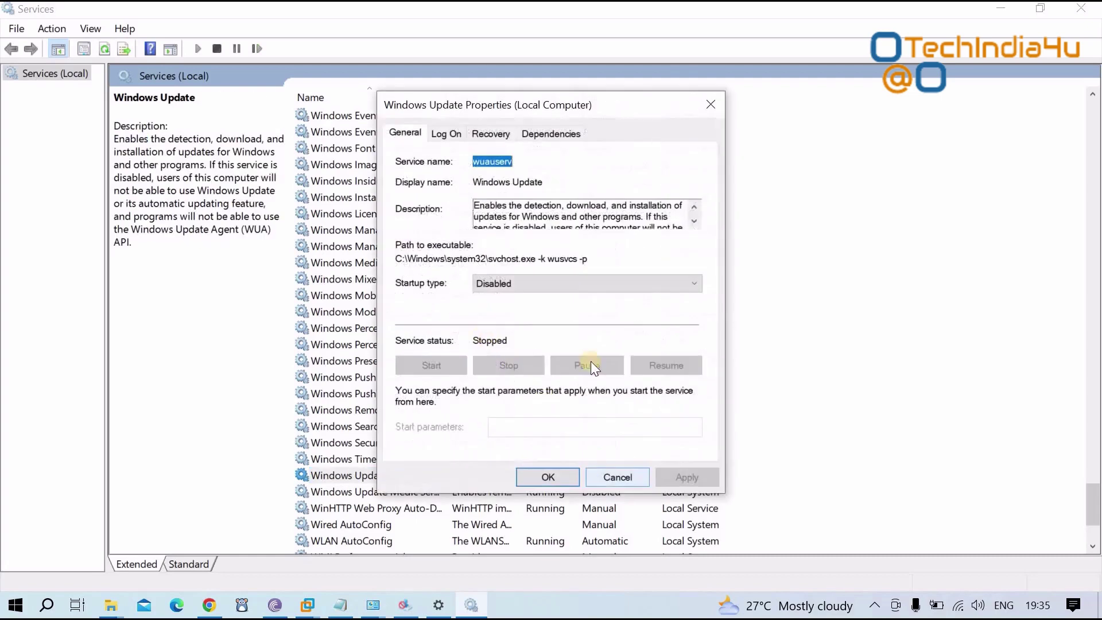
click(611, 478)
click(367, 492)
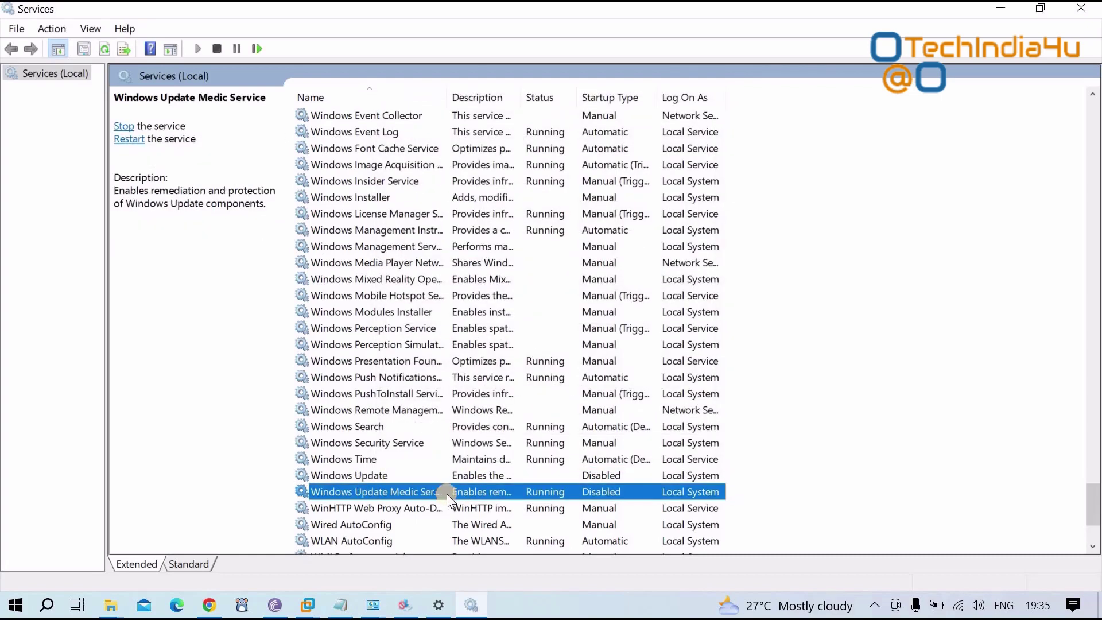
double_click(595, 492)
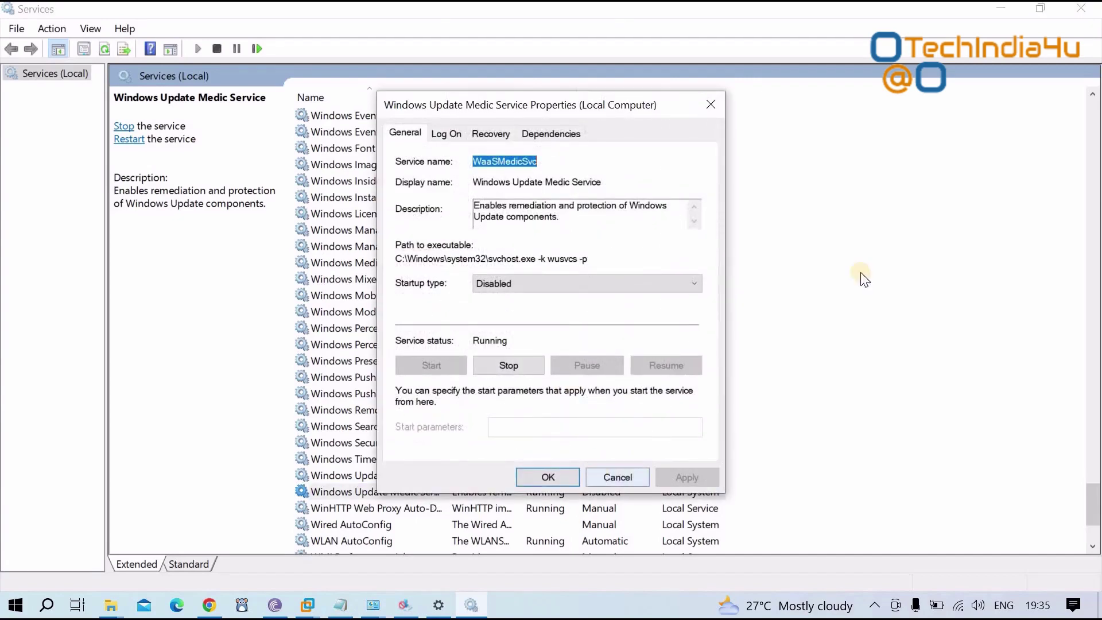
click(602, 476)
Step: Close the Services and Settings windows to return to the desktop
click(1082, 10)
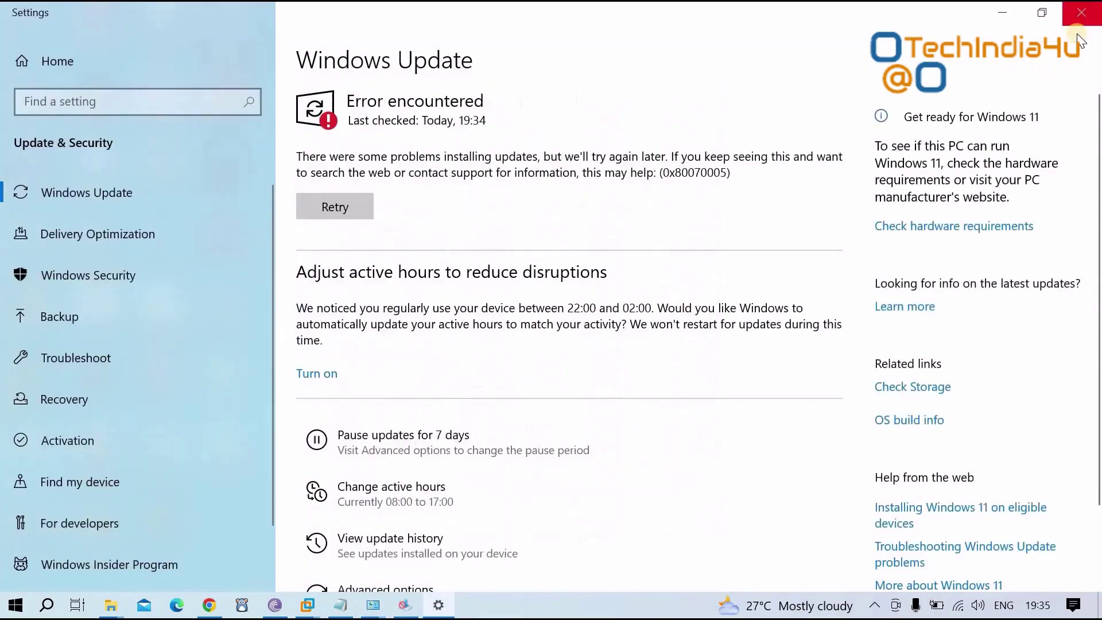
click(1083, 10)
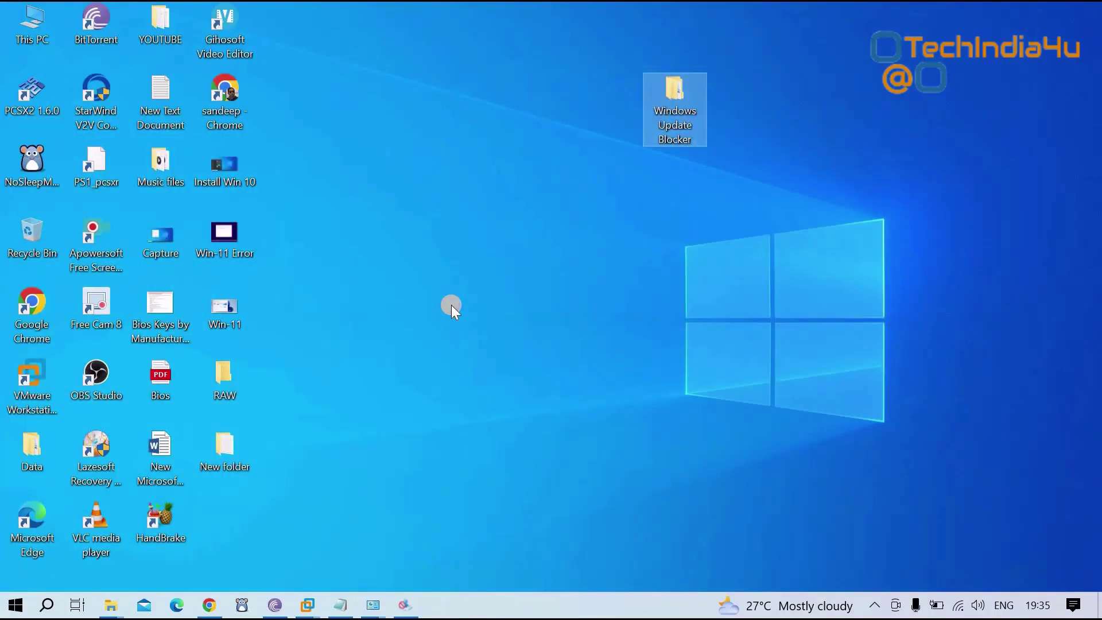
click(451, 305)
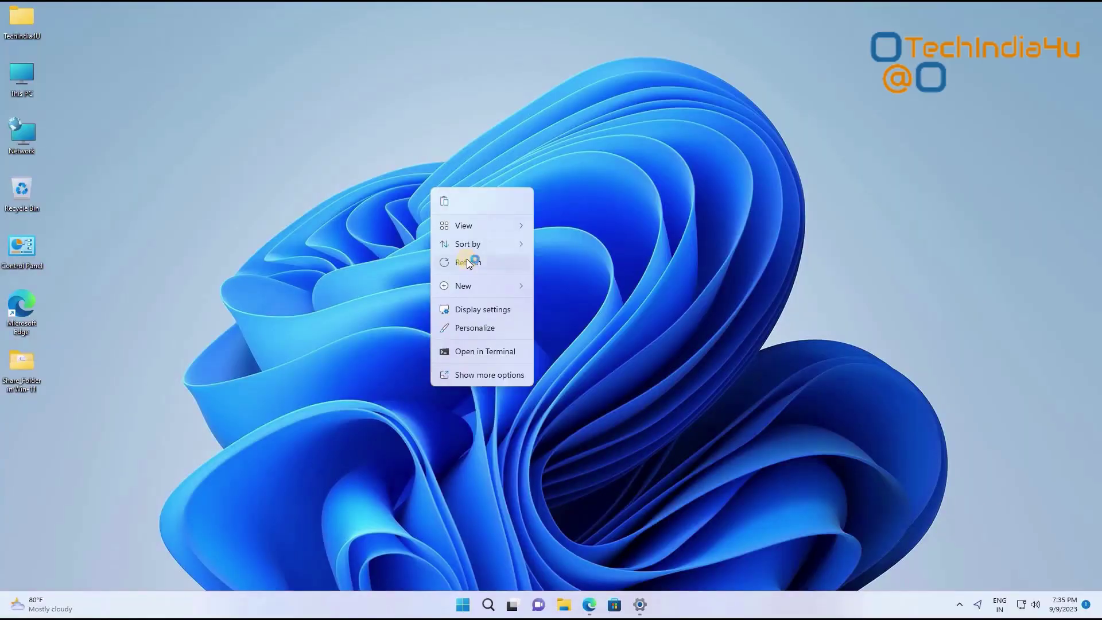
Step: Refresh the Windows 11 desktop and switch to Microsoft Edge with the Windows Update Blocker v1.8 page on sordum.org
click(467, 261)
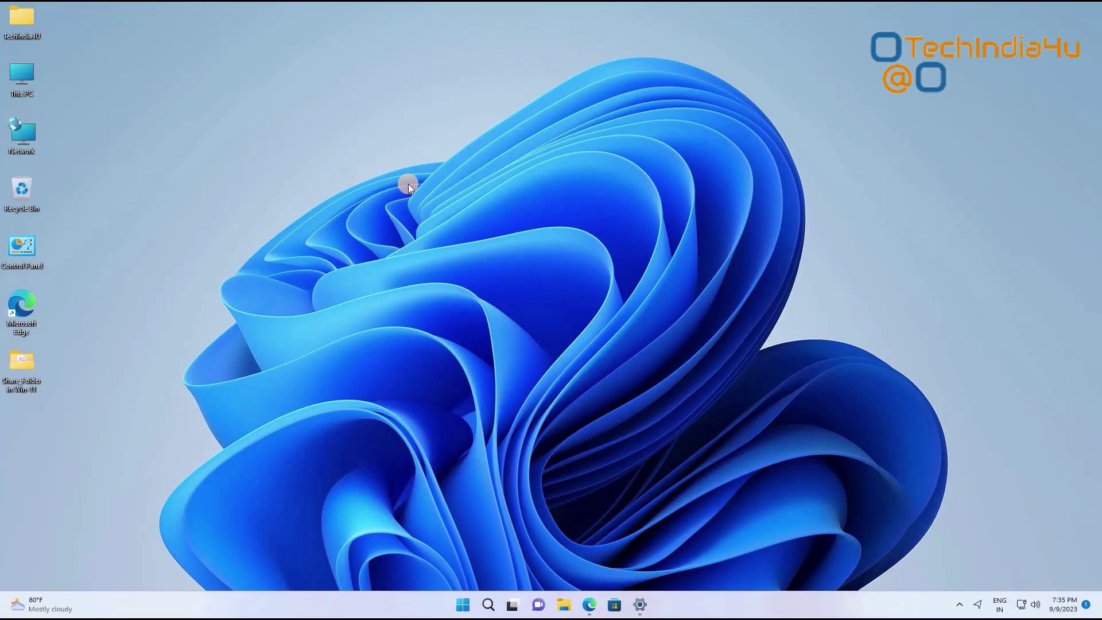
right_click(410, 253)
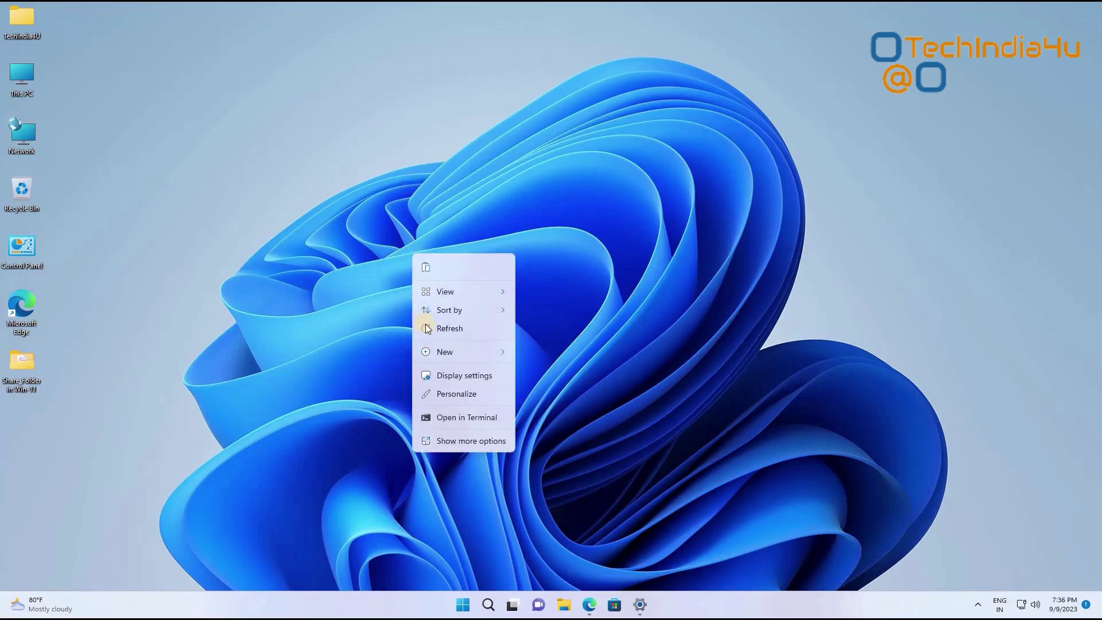
click(450, 328)
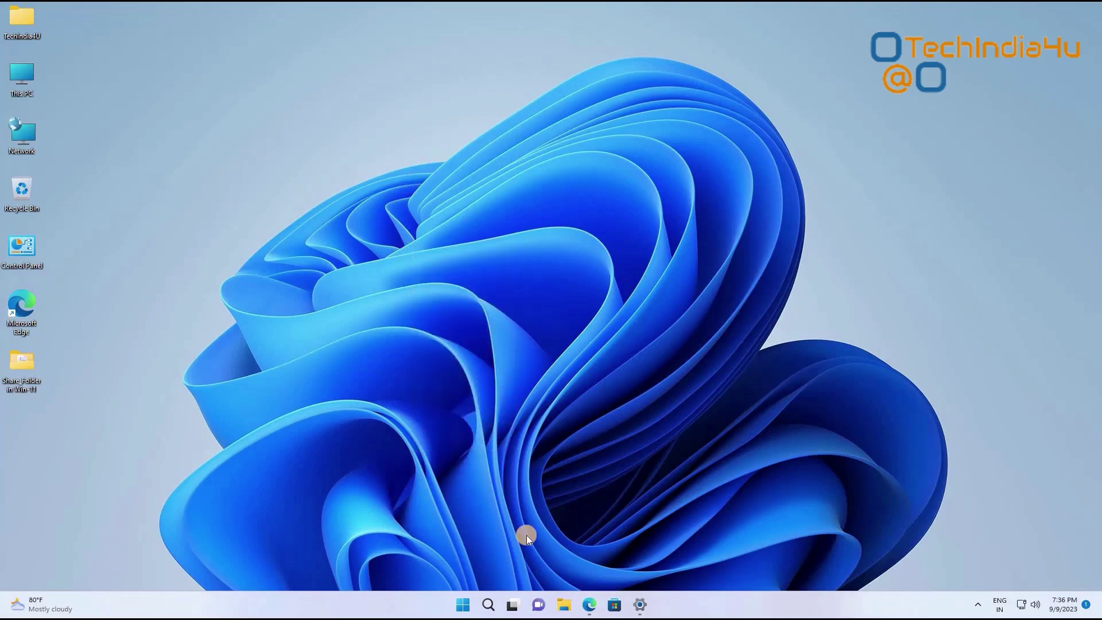
click(591, 606)
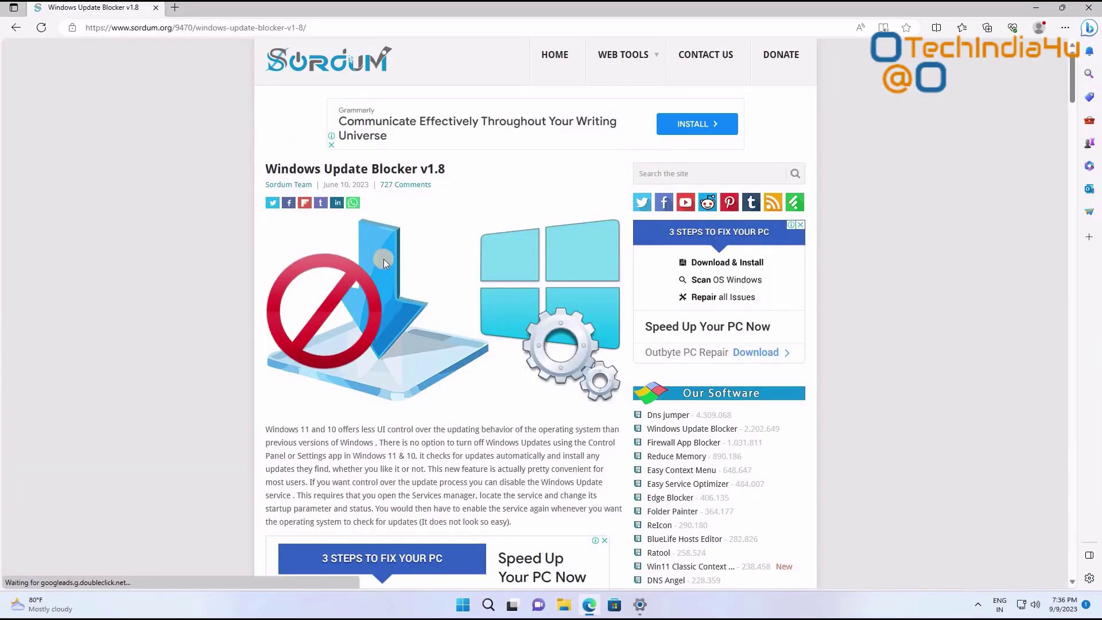
Step: Start the Windows Update Blocker v1.8 download from its sordum.org page, closing the ad that interrupts it
scroll(502, 219, down, 20)
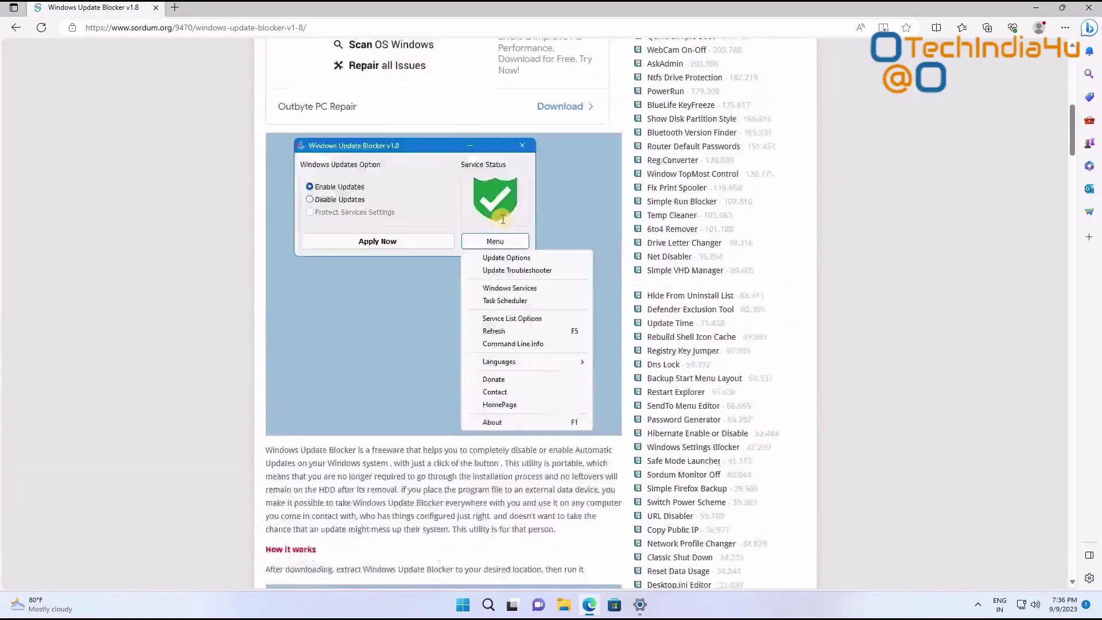
scroll(502, 219, down, 10)
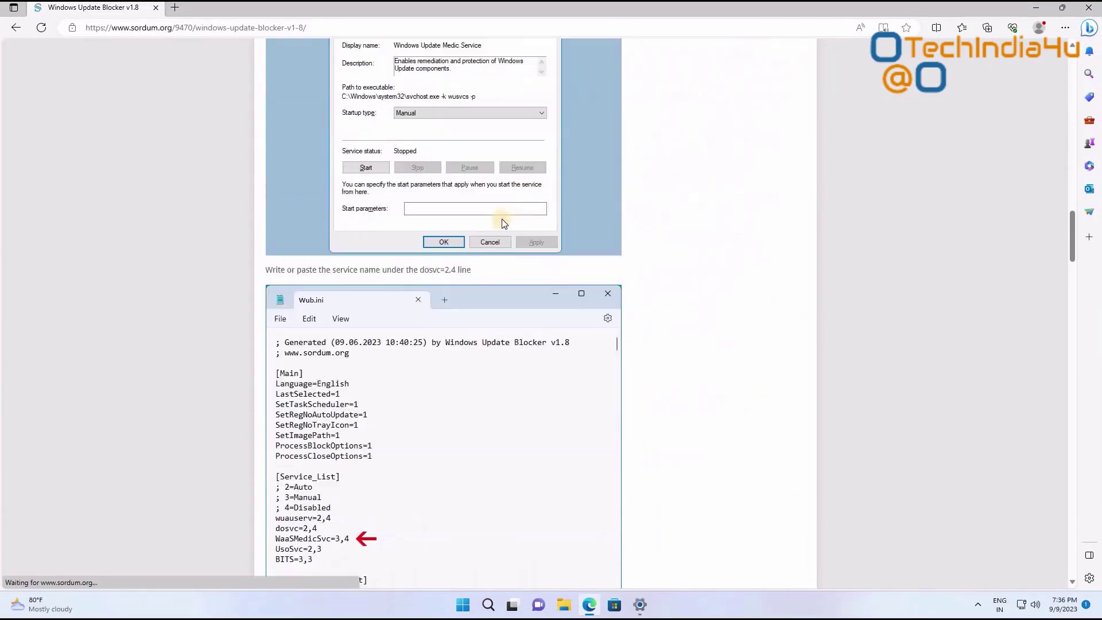
scroll(502, 218, up, 7)
scroll(503, 223, down, 20)
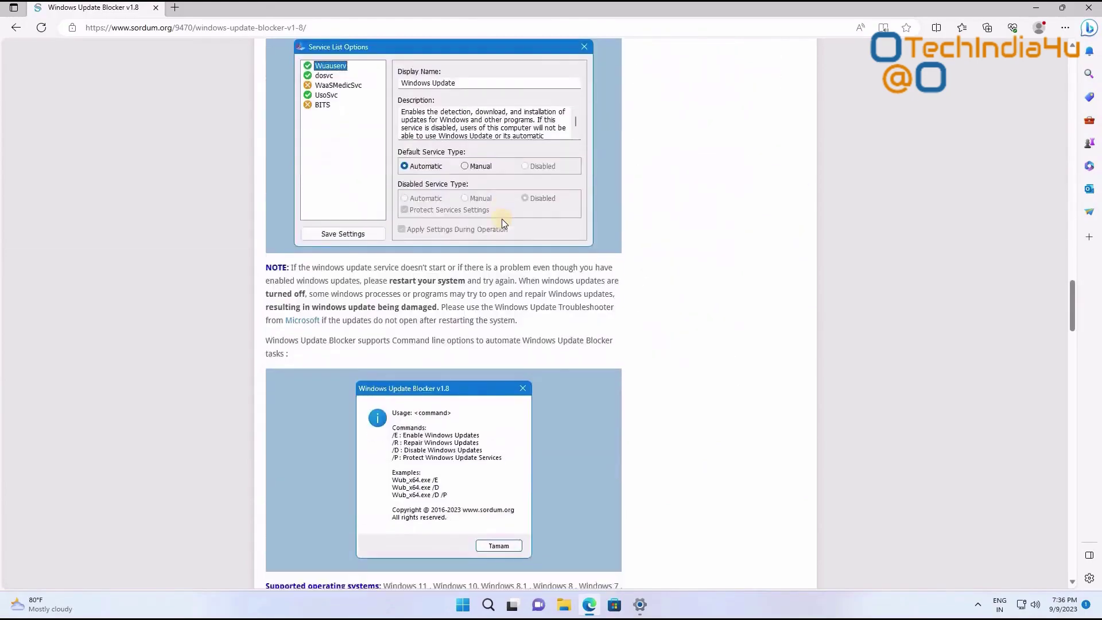
scroll(232, 511, up, 1)
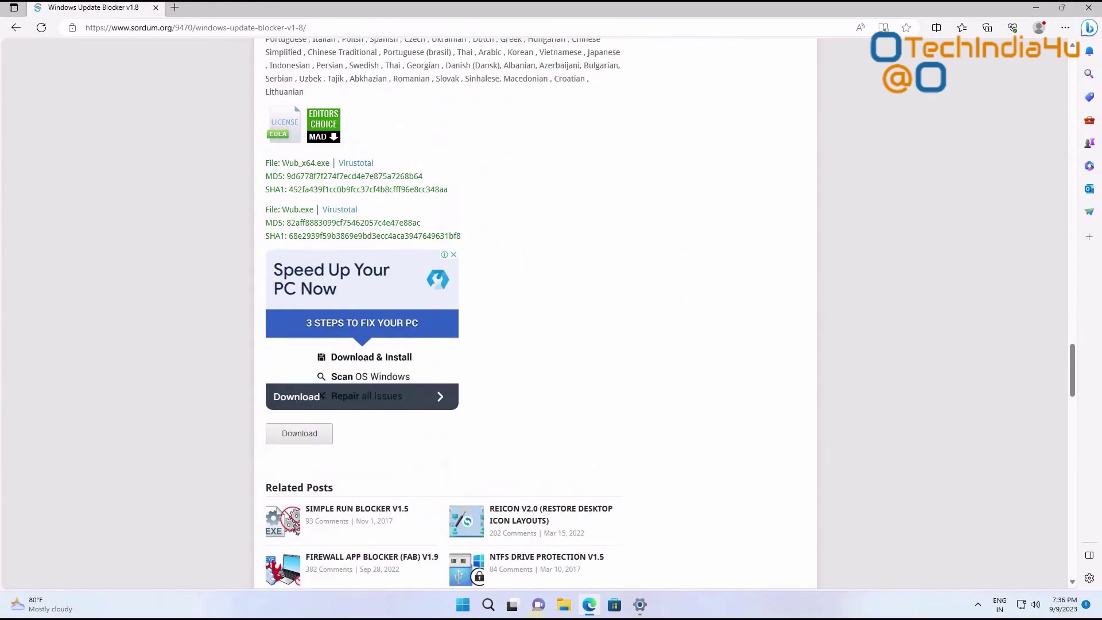
click(299, 435)
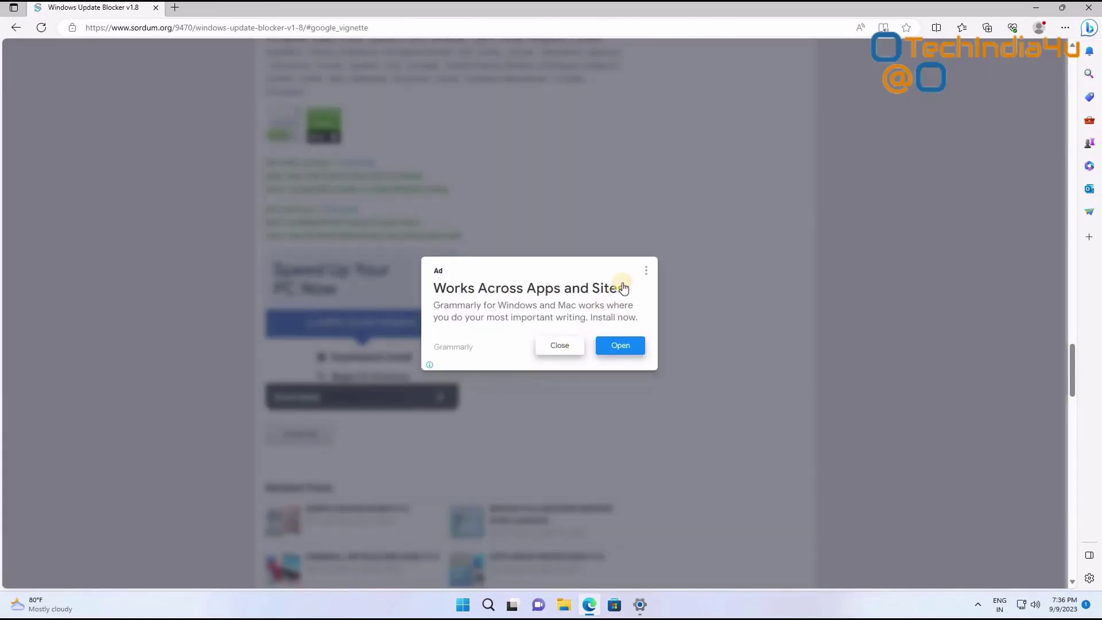
click(560, 345)
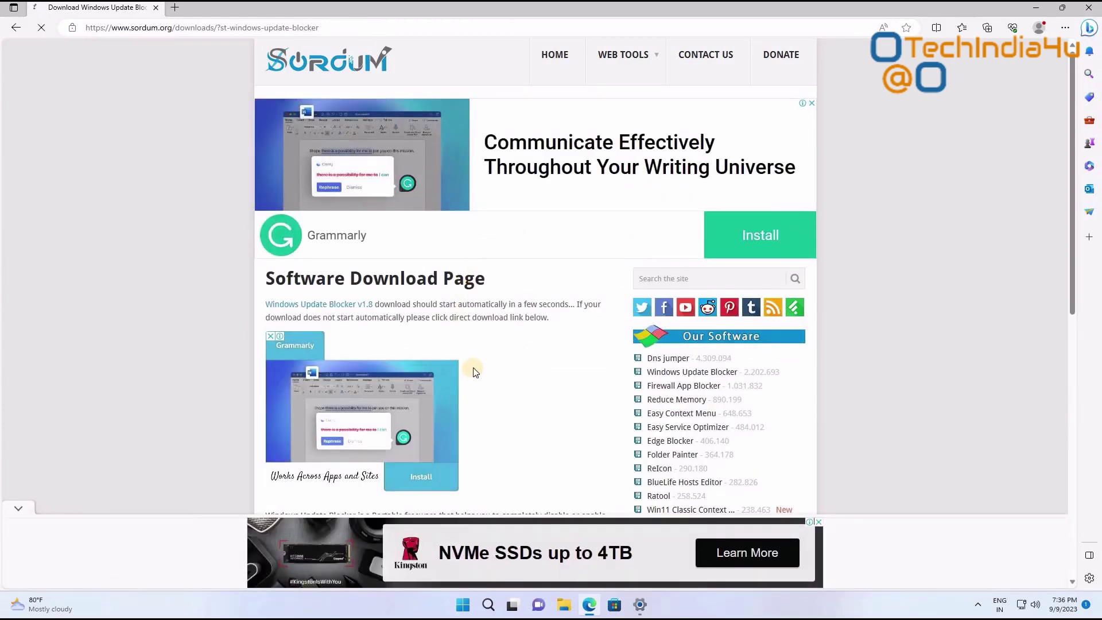
Step: Open the Downloads folder from the browser's download entry for Wub_v1.8.zip
scroll(480, 362, down, 9)
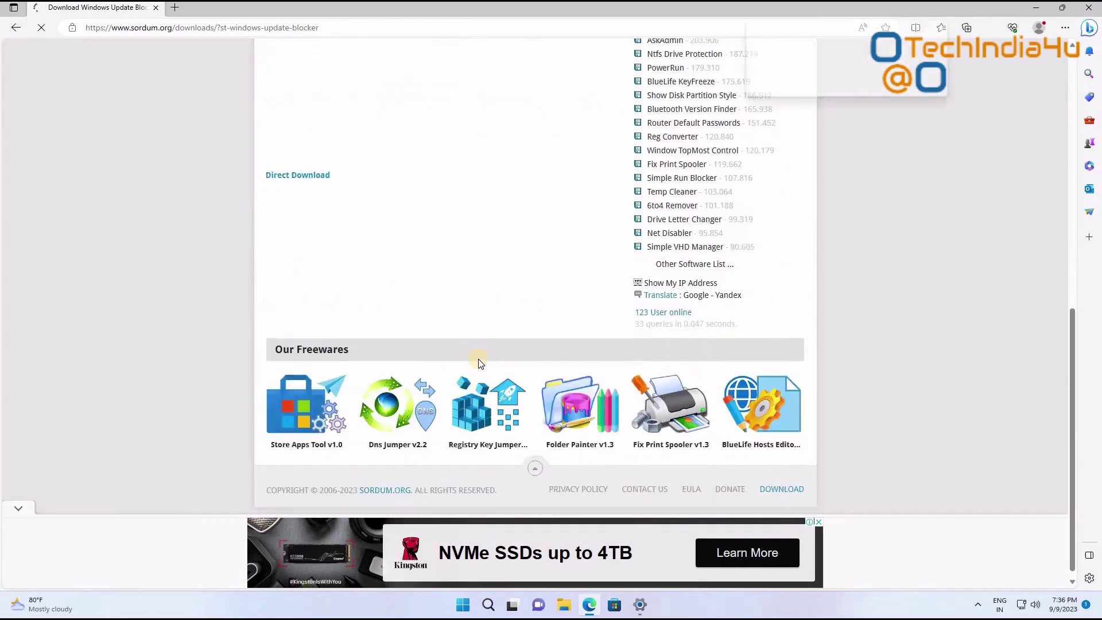
scroll(677, 207, up, 4)
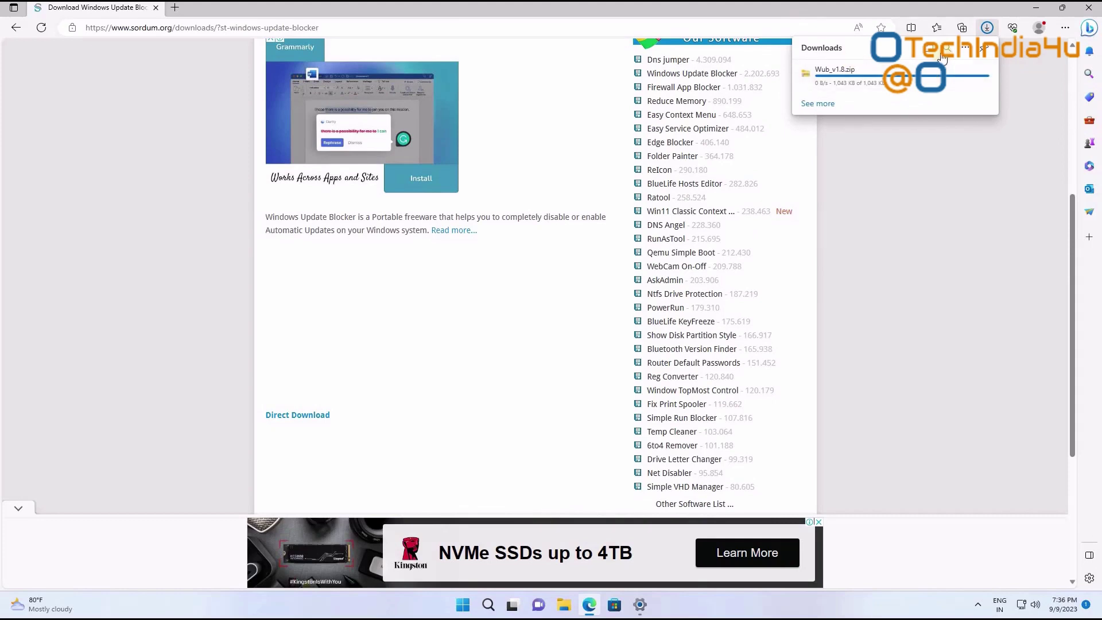
click(929, 51)
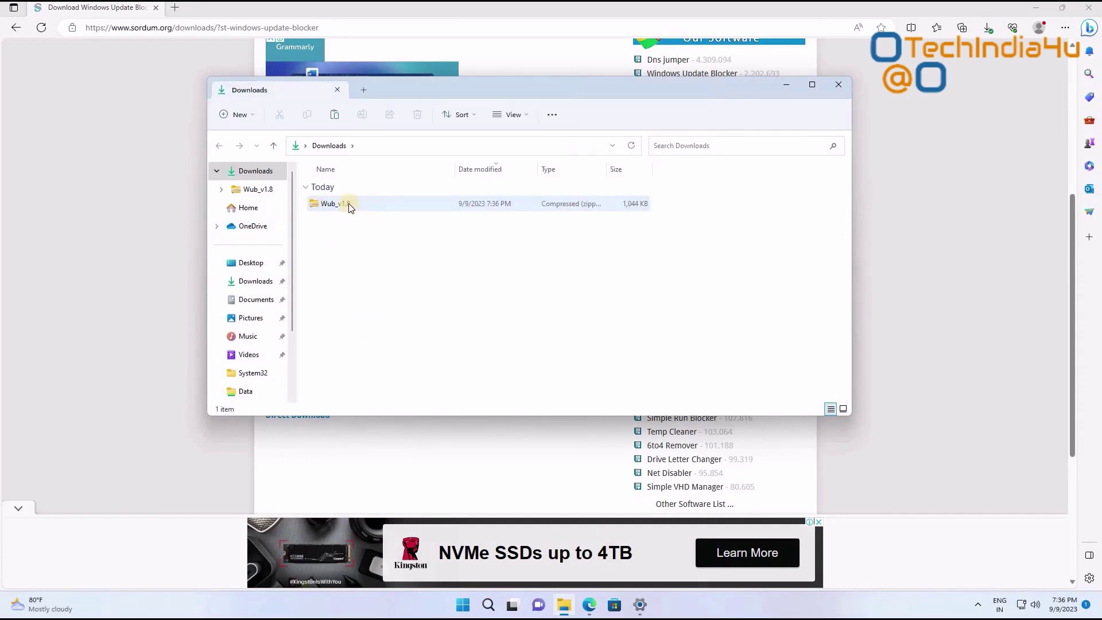
Step: Switch to the Windows Update settings, check for updates, and open the Services console by running services.msc
click(638, 606)
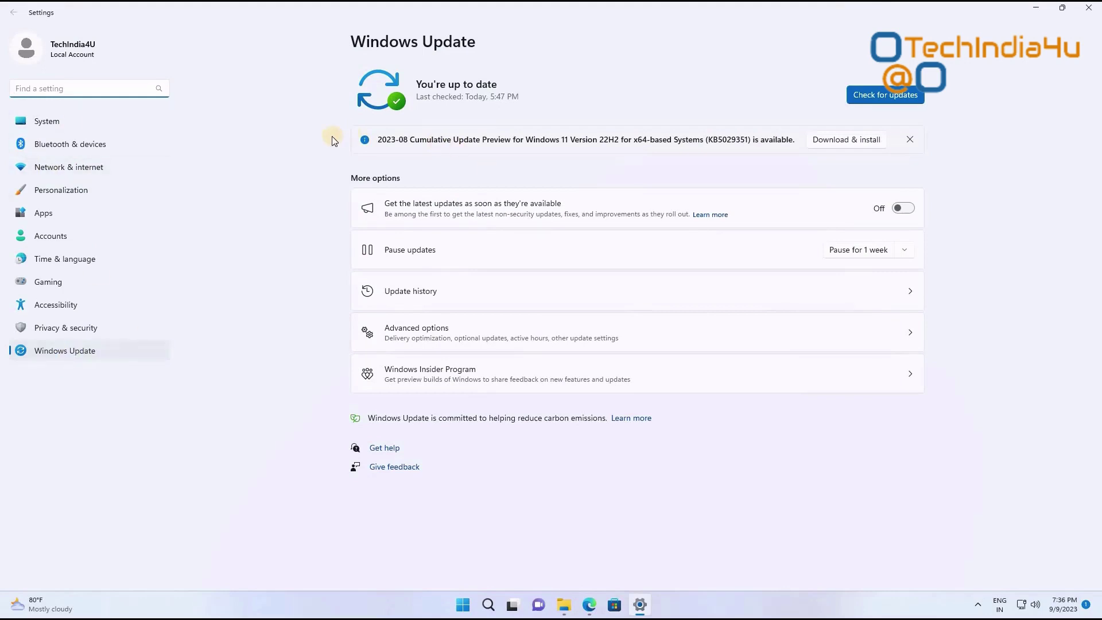
click(868, 97)
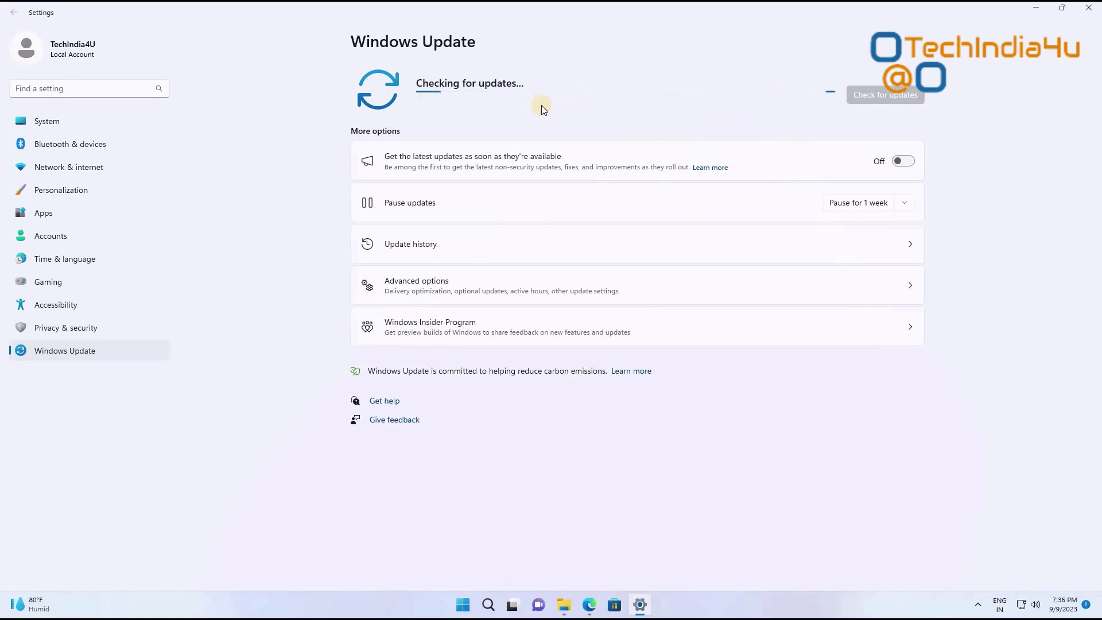
right_click(466, 610)
click(426, 540)
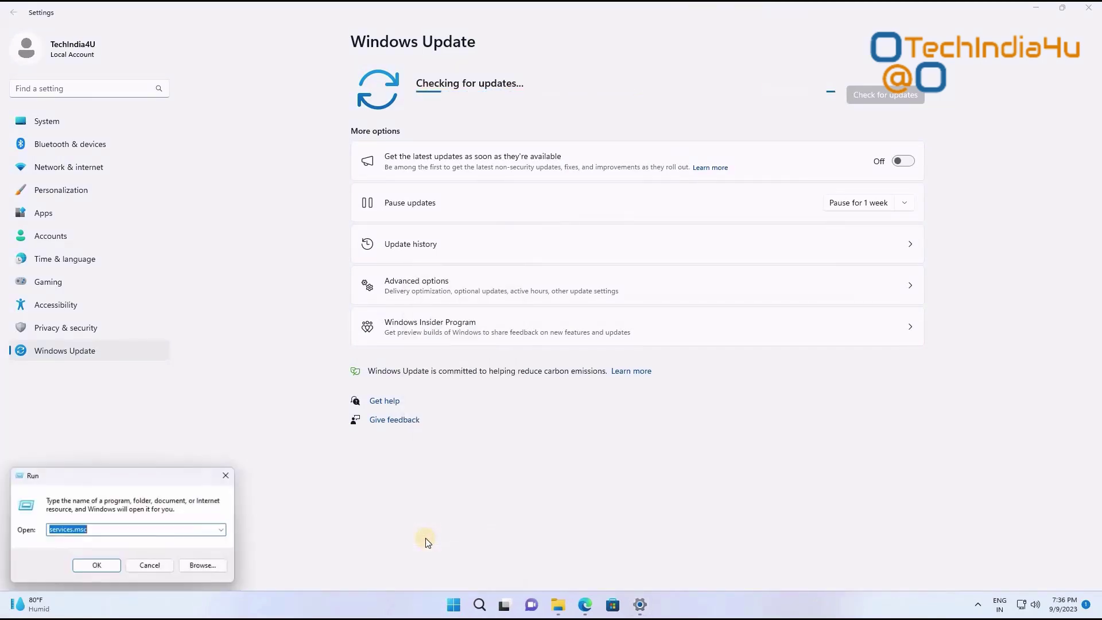
click(92, 566)
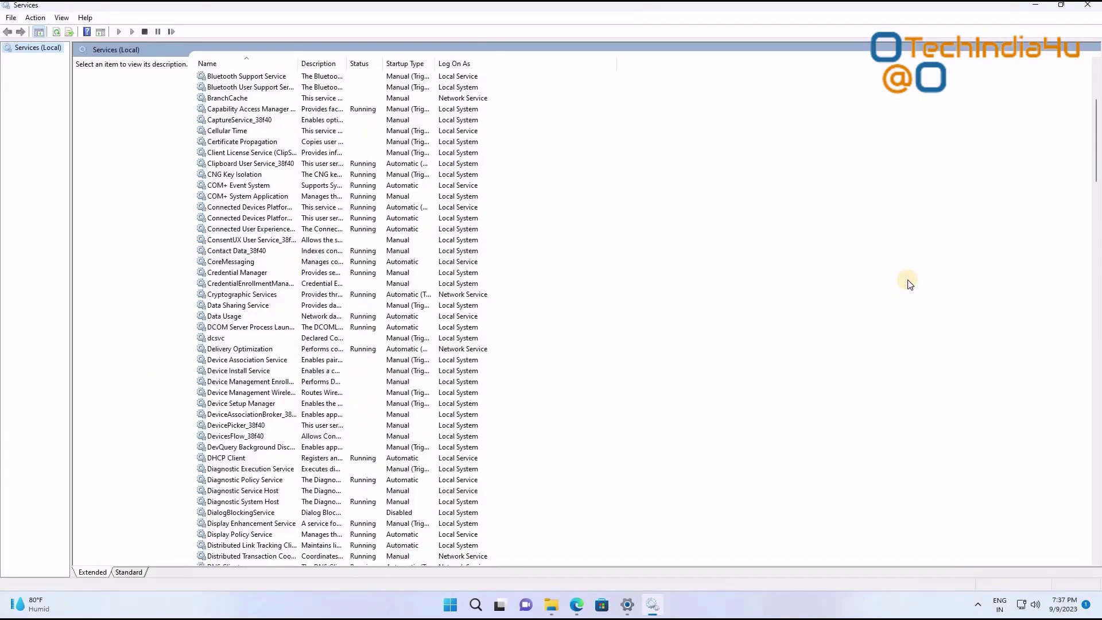
Step: Check the startup type and status in the Windows Update service's properties, cancel the dialog and minimize Services
scroll(910, 284, down, 20)
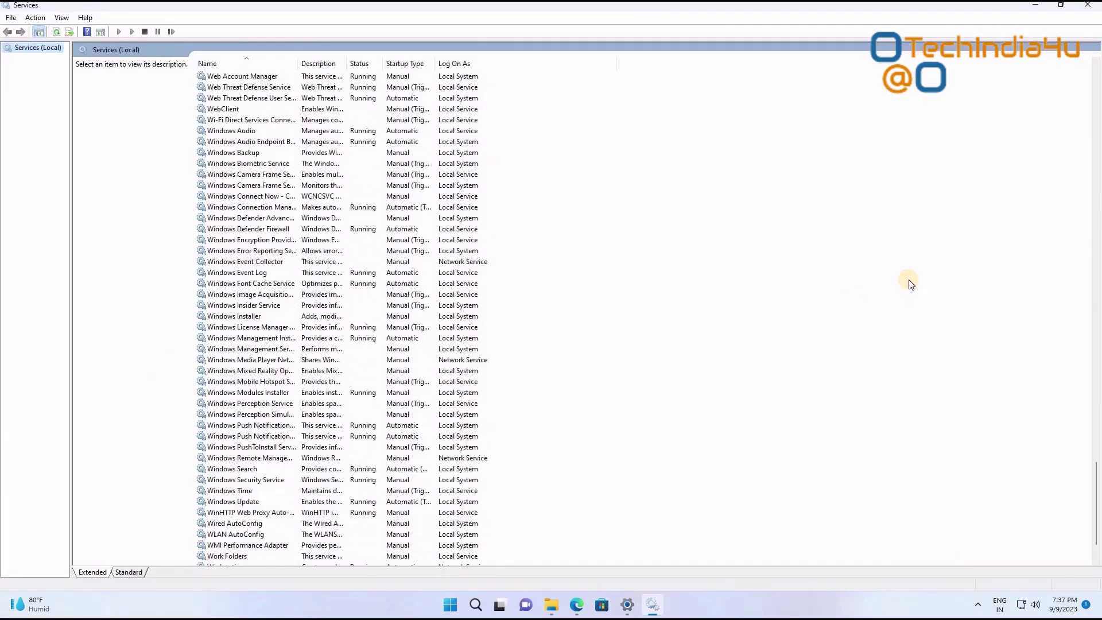
scroll(910, 284, down, 2)
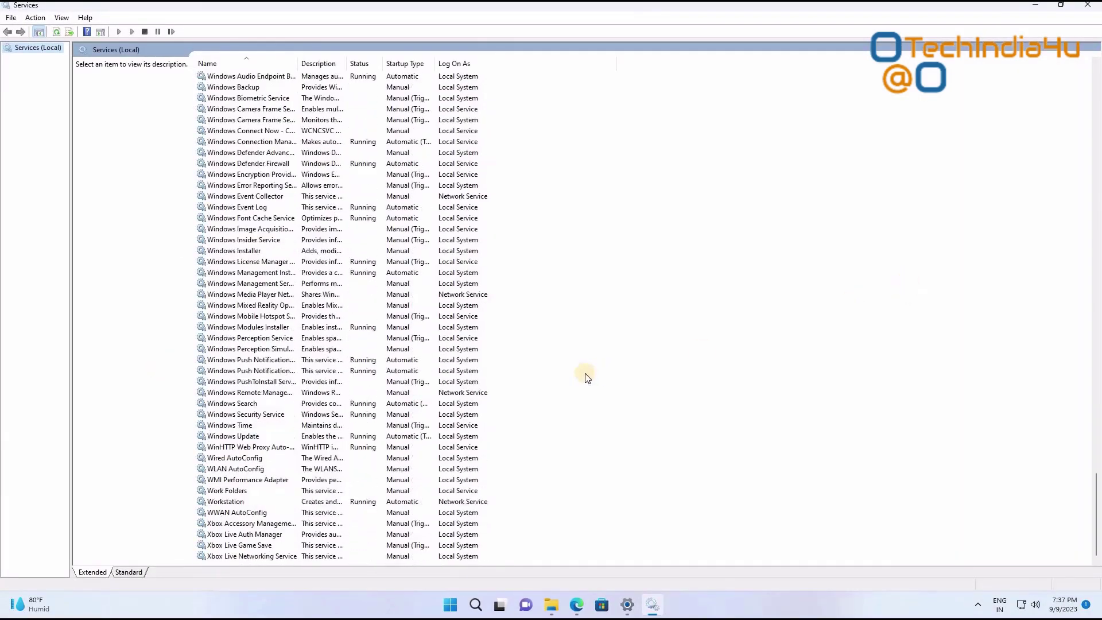
click(257, 435)
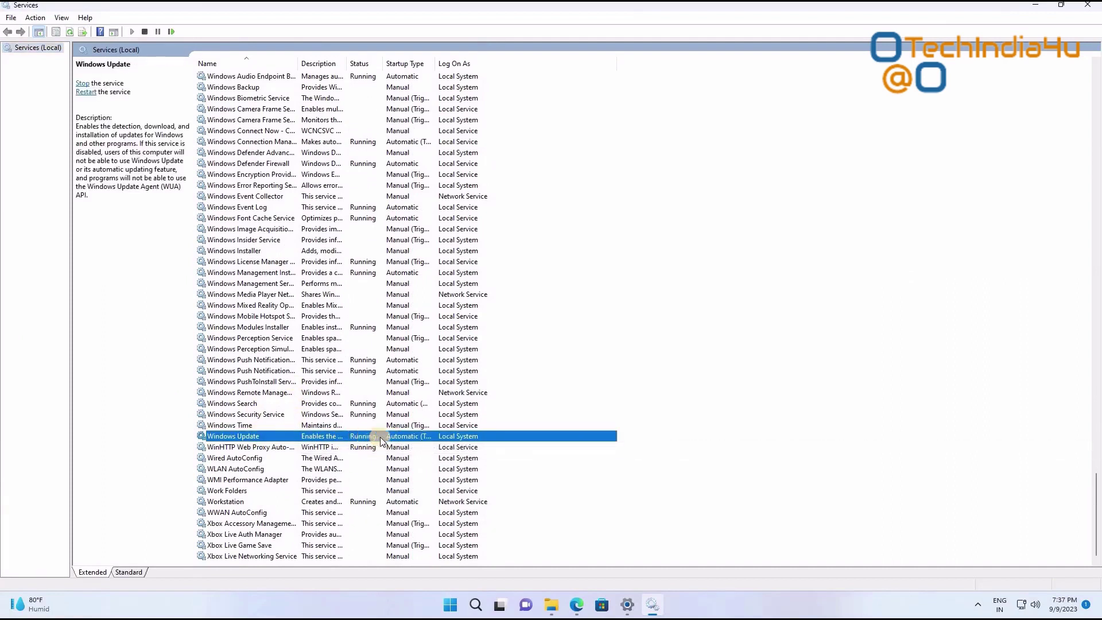
double_click(391, 437)
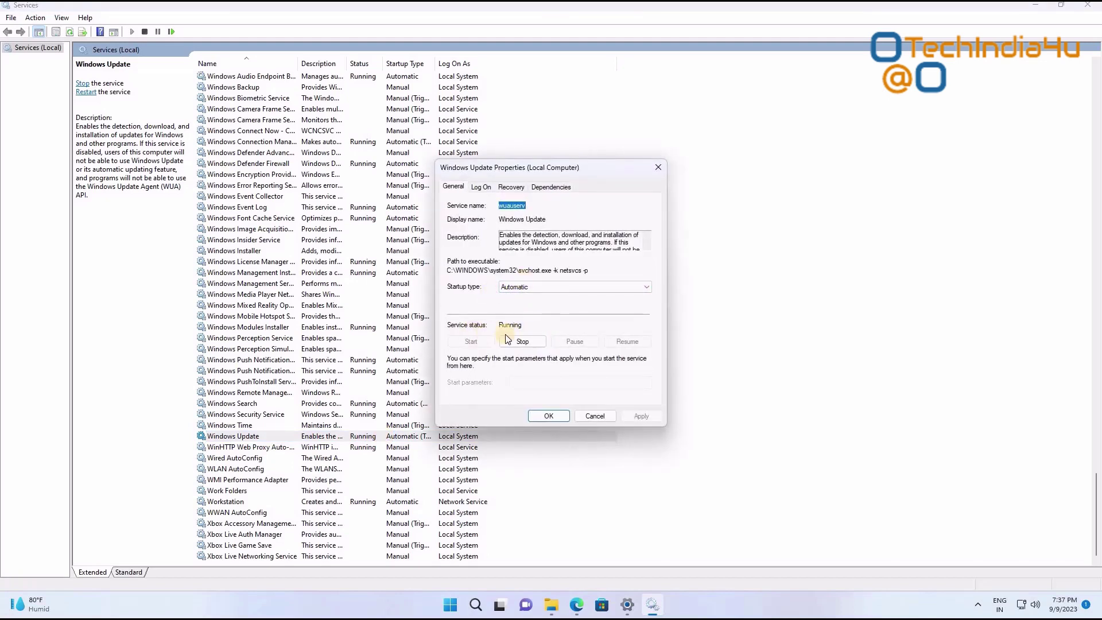
click(595, 417)
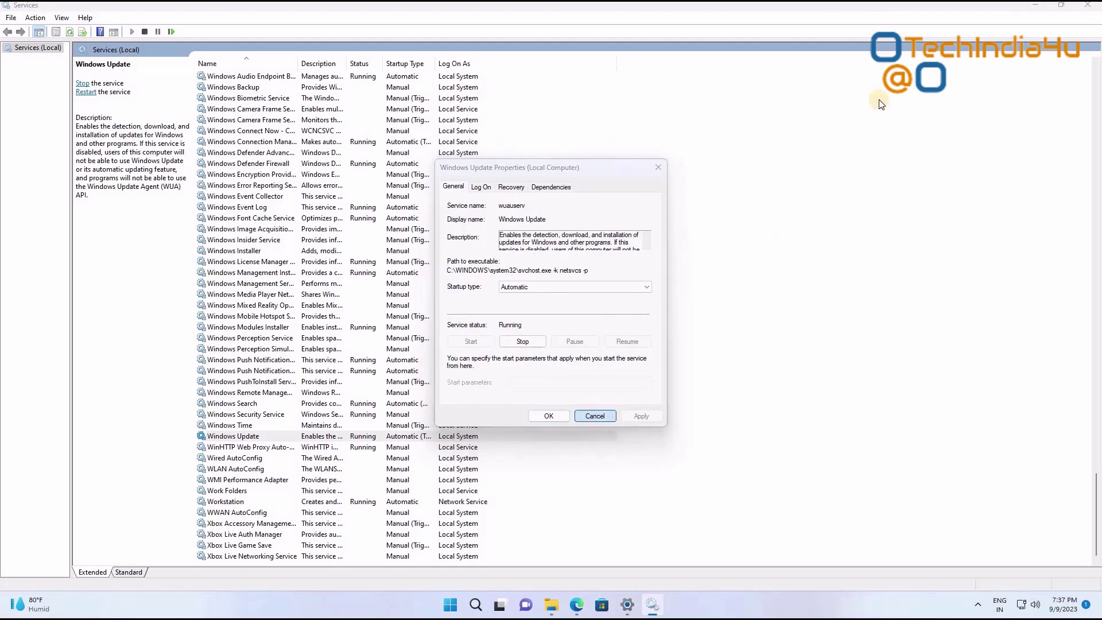
click(1036, 6)
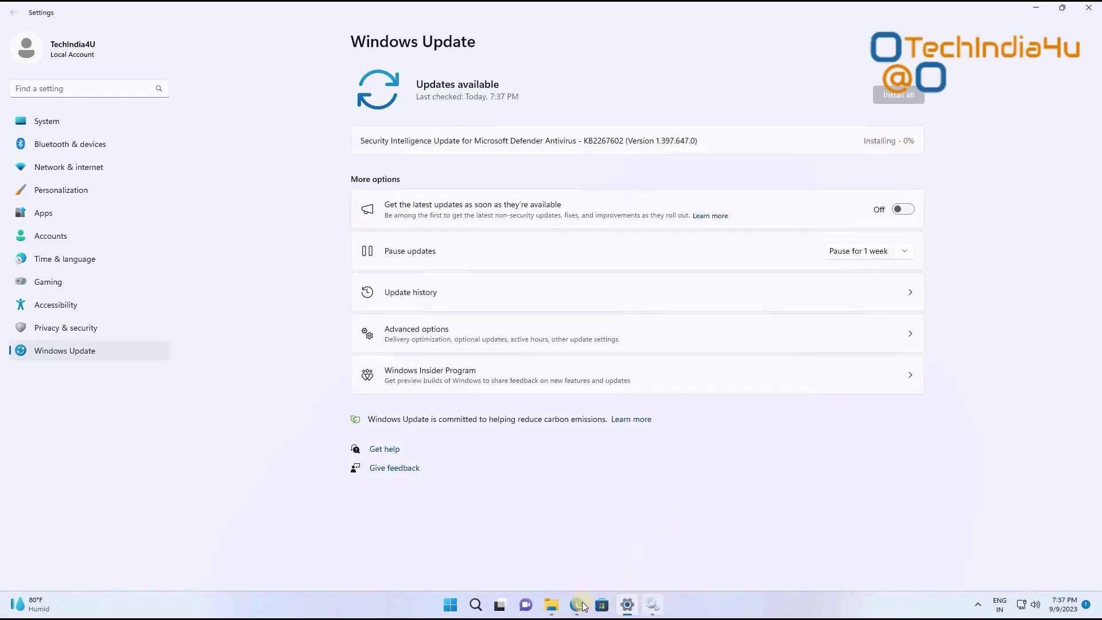
Step: Switch to the Downloads folder and extract the Wub_v1.8 zip archive there
mouse_move(552, 608)
click(534, 482)
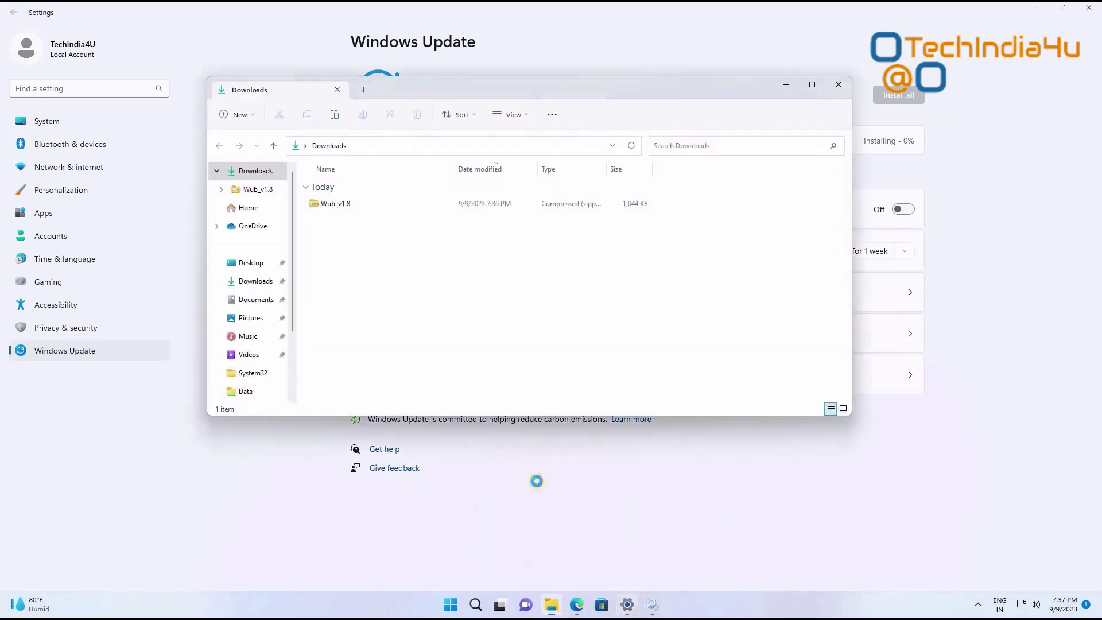
click(335, 206)
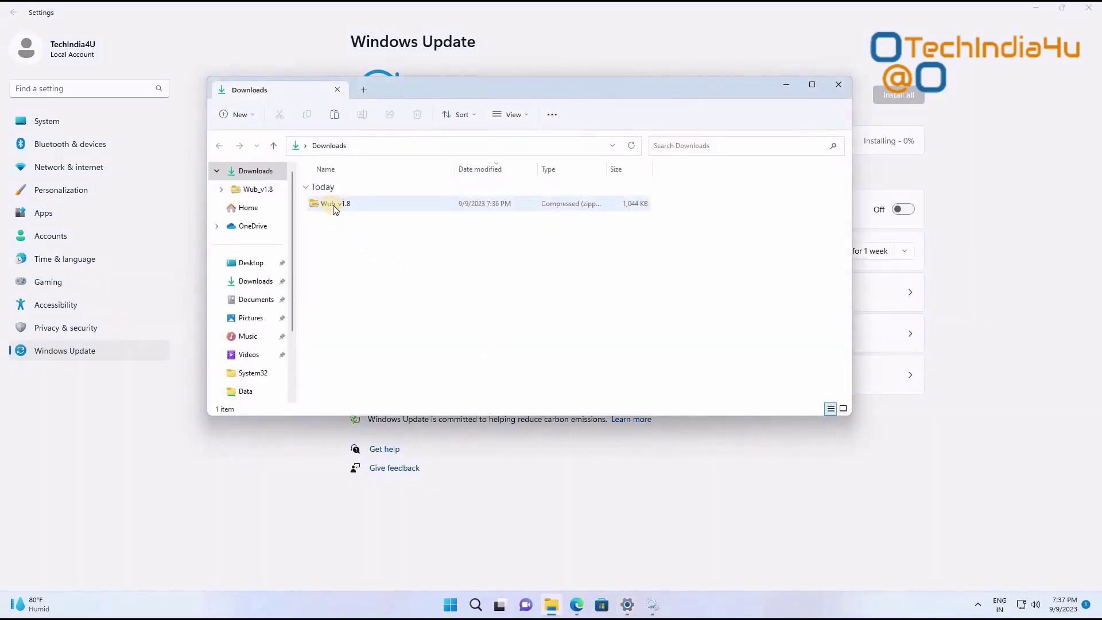
click(335, 206)
right_click(335, 208)
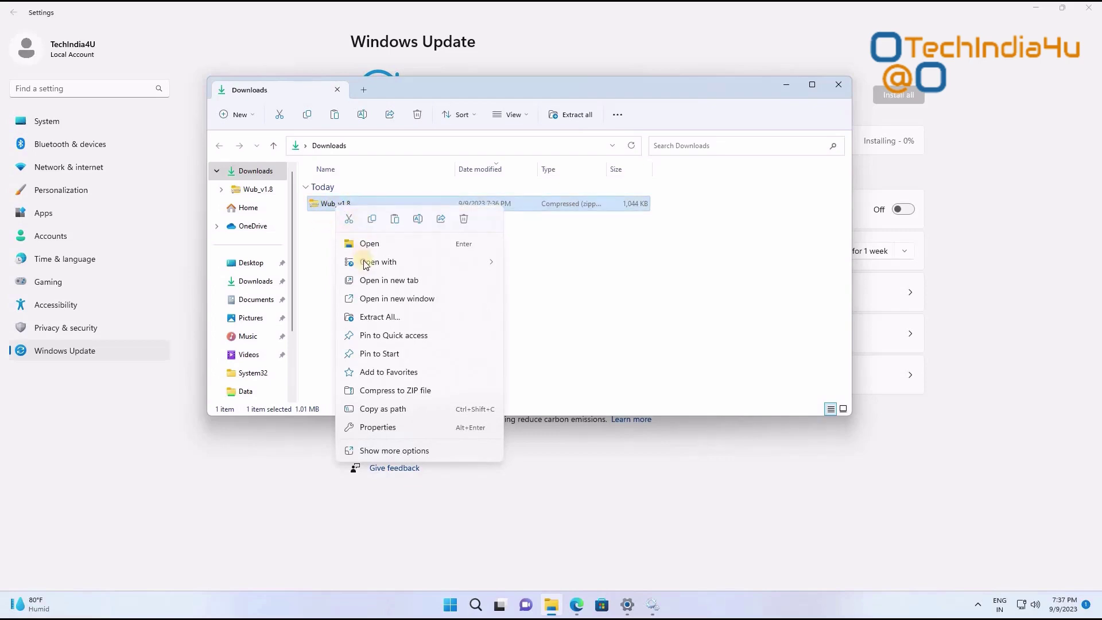
click(373, 319)
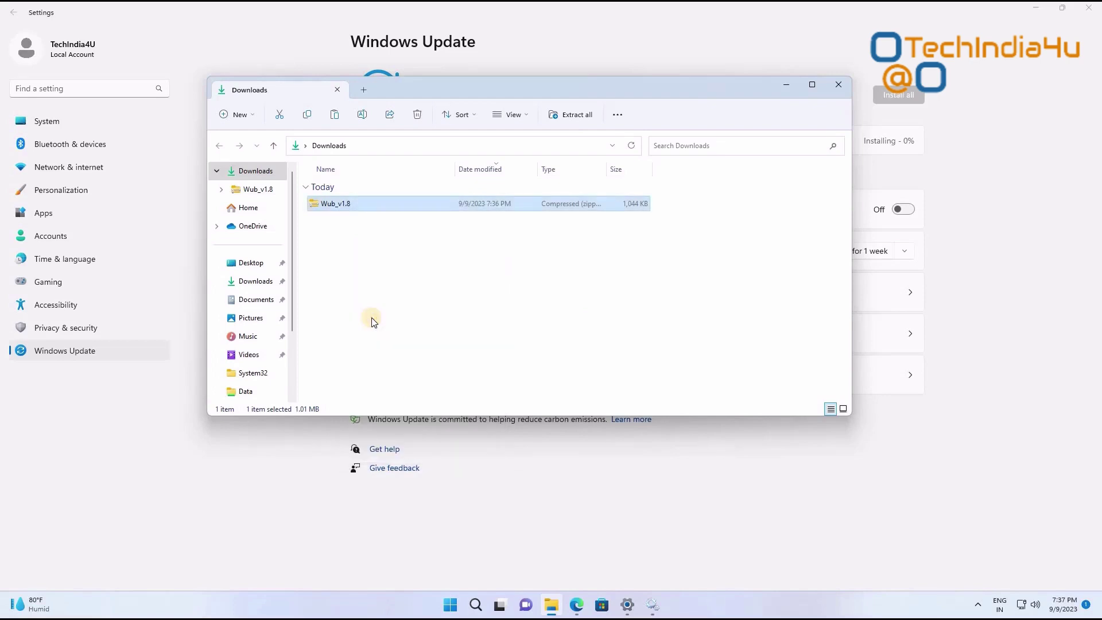
click(657, 416)
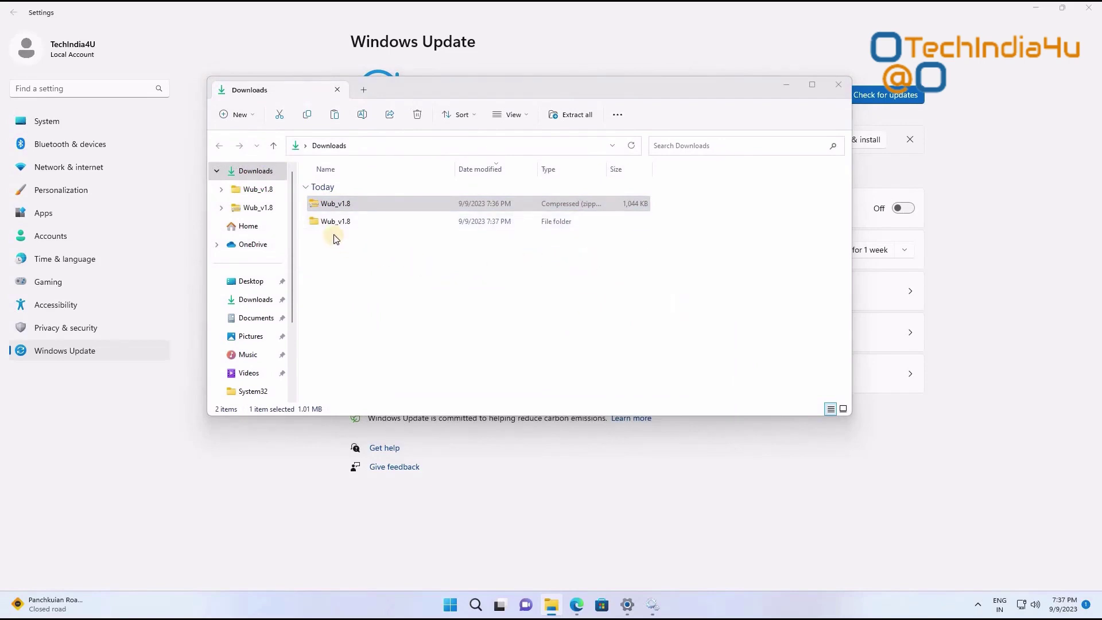
Step: Go to the Wub folder inside the extracted Wub_v1.8 folder and run Wub_x64 as administrator, allowing the elevation request
double_click(344, 222)
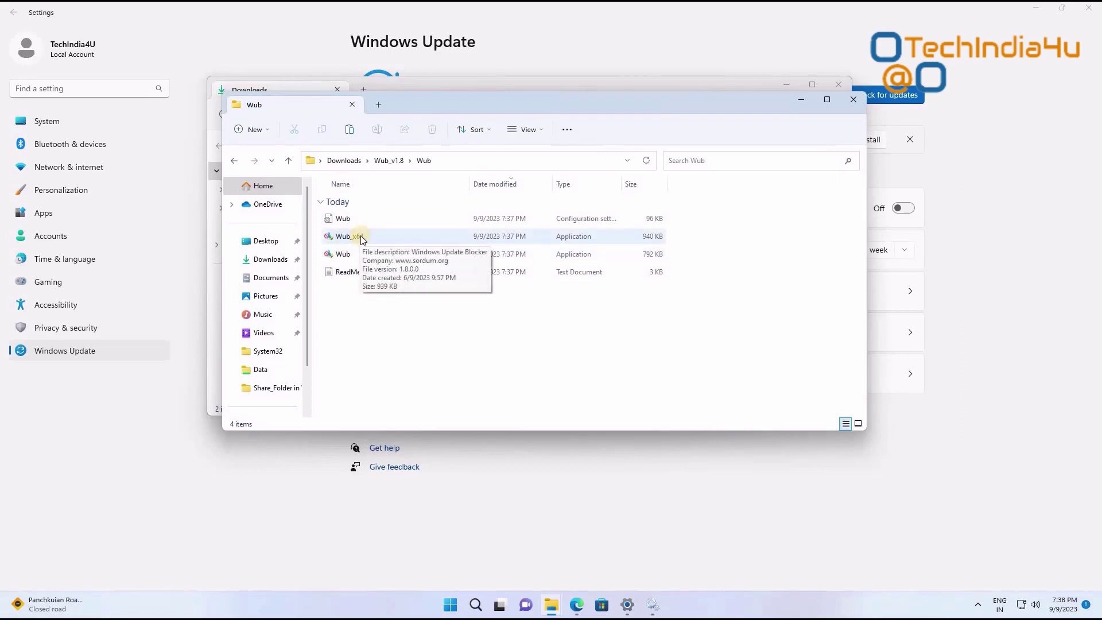
click(391, 239)
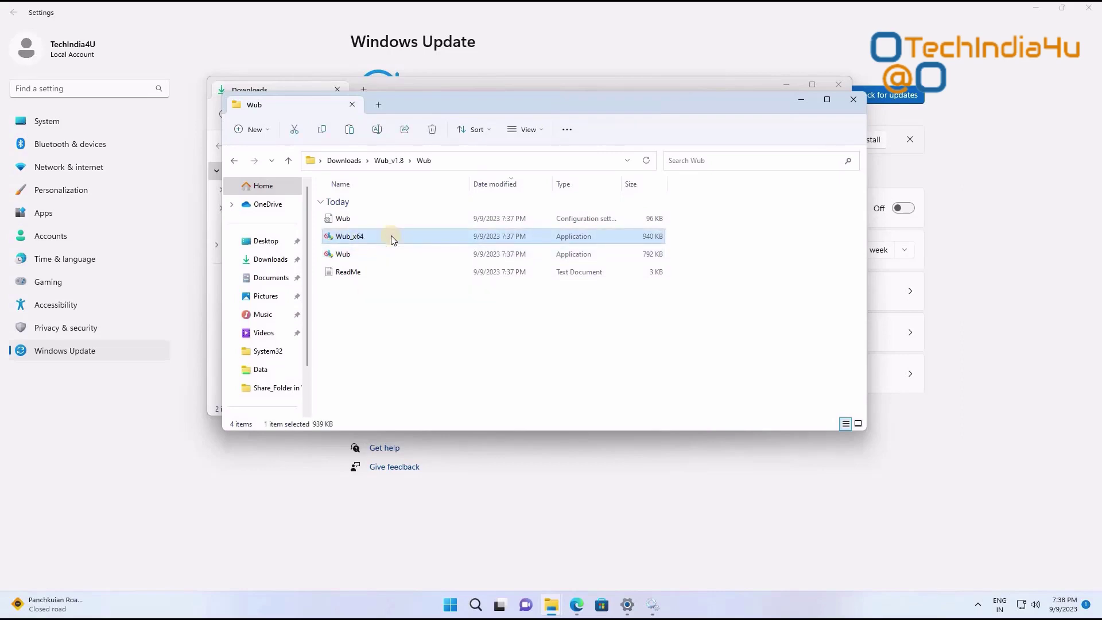
right_click(393, 239)
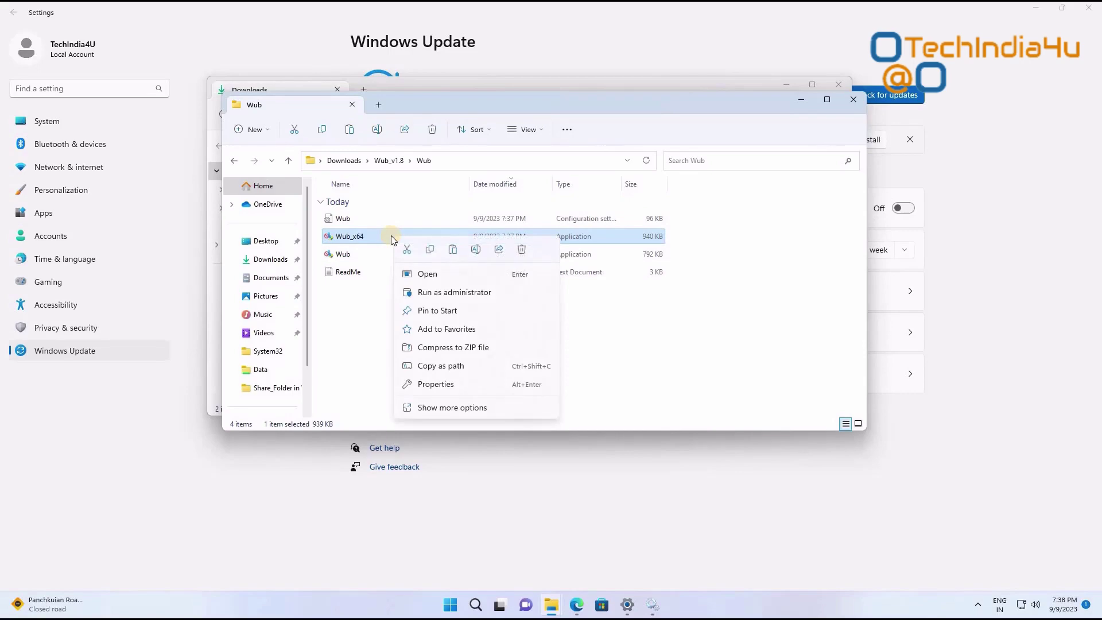
click(422, 291)
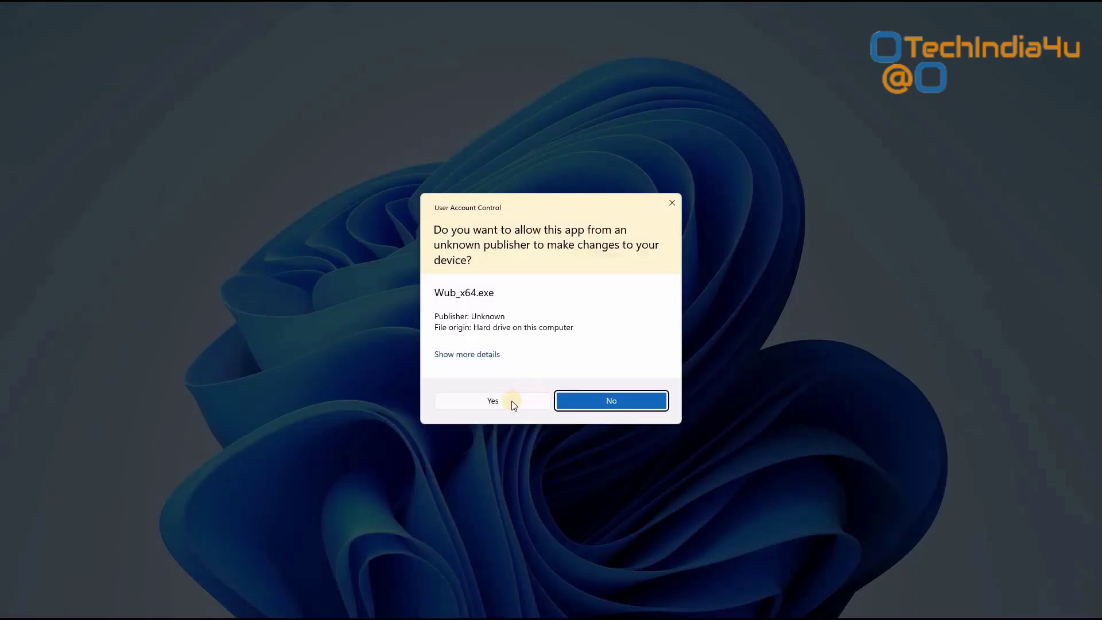
click(512, 401)
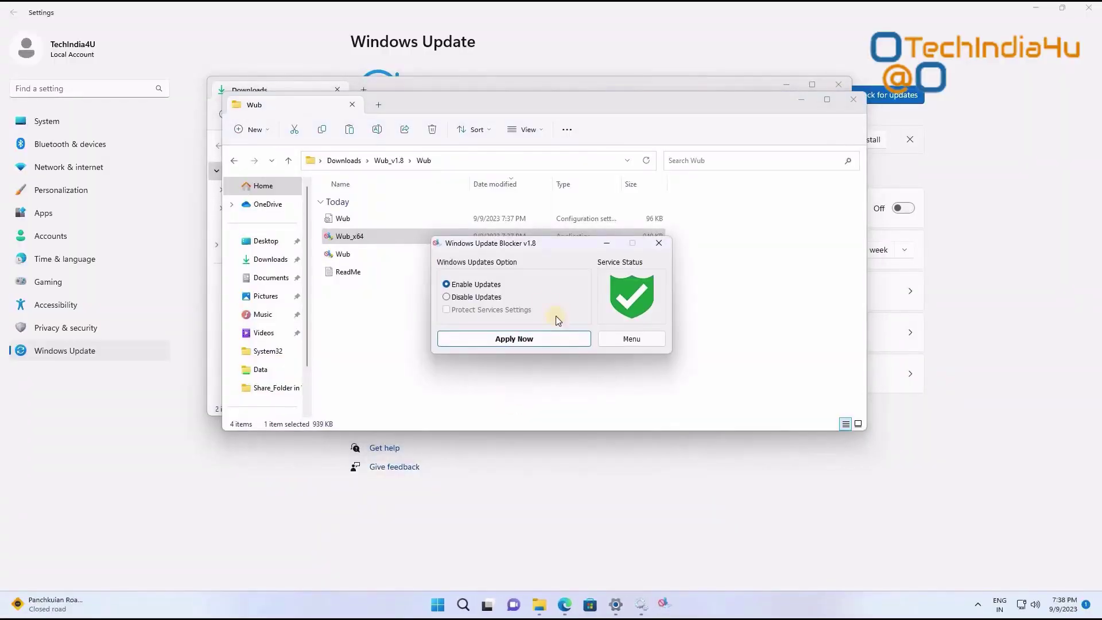
Step: Apply Disable Updates with Protect Services Settings enabled in Windows Update Blocker
click(474, 299)
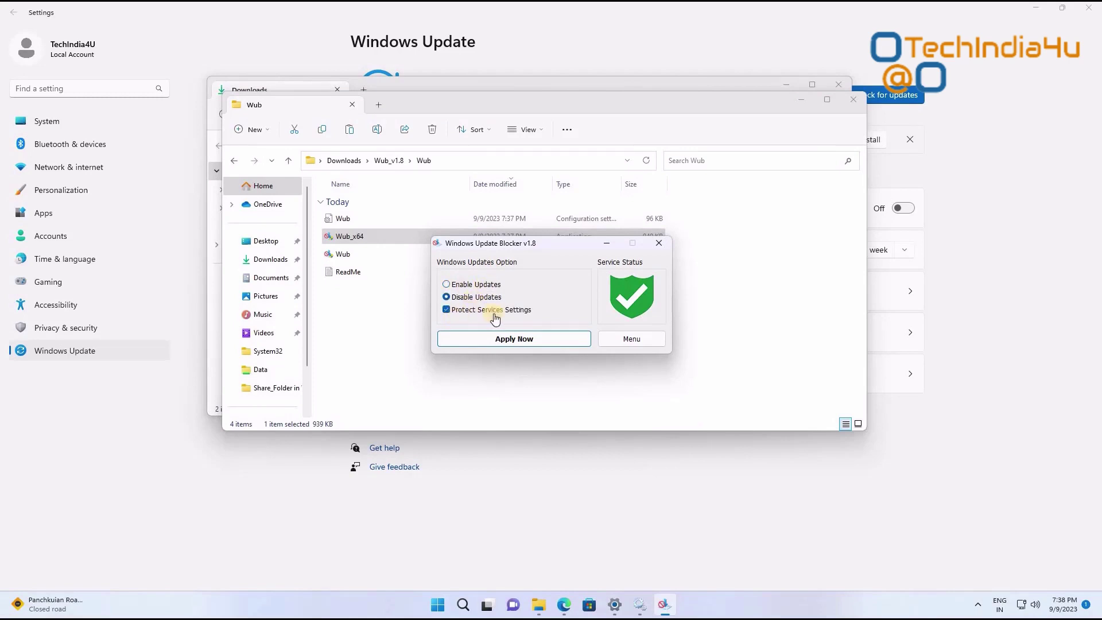
click(525, 345)
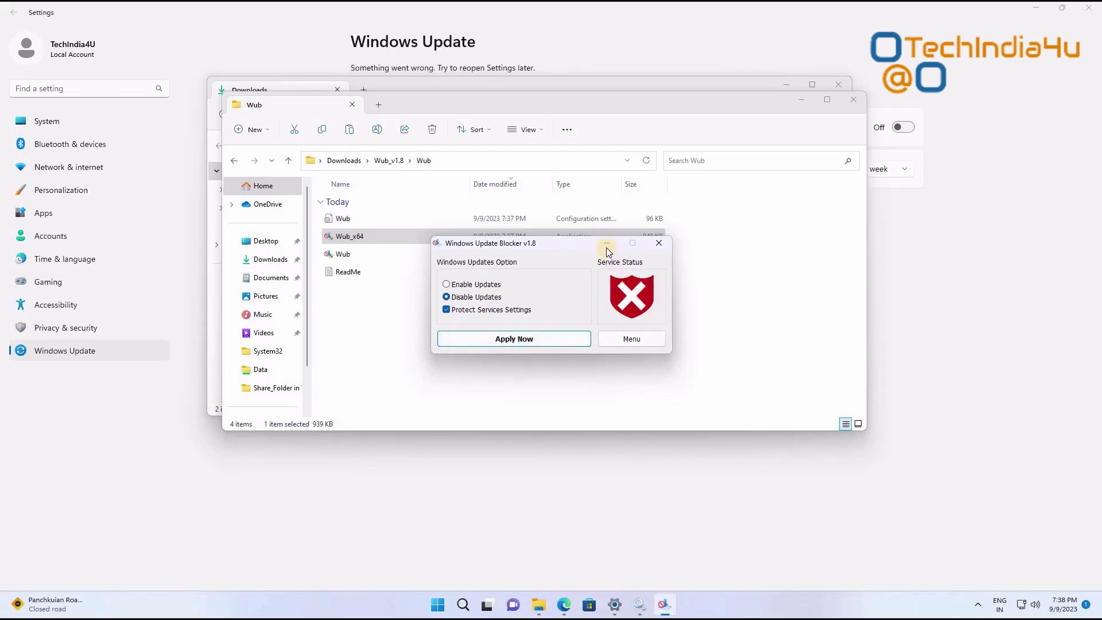
Step: Minimize the Wub folder, Downloads and Windows Update Blocker windows, and close the Settings window
click(797, 102)
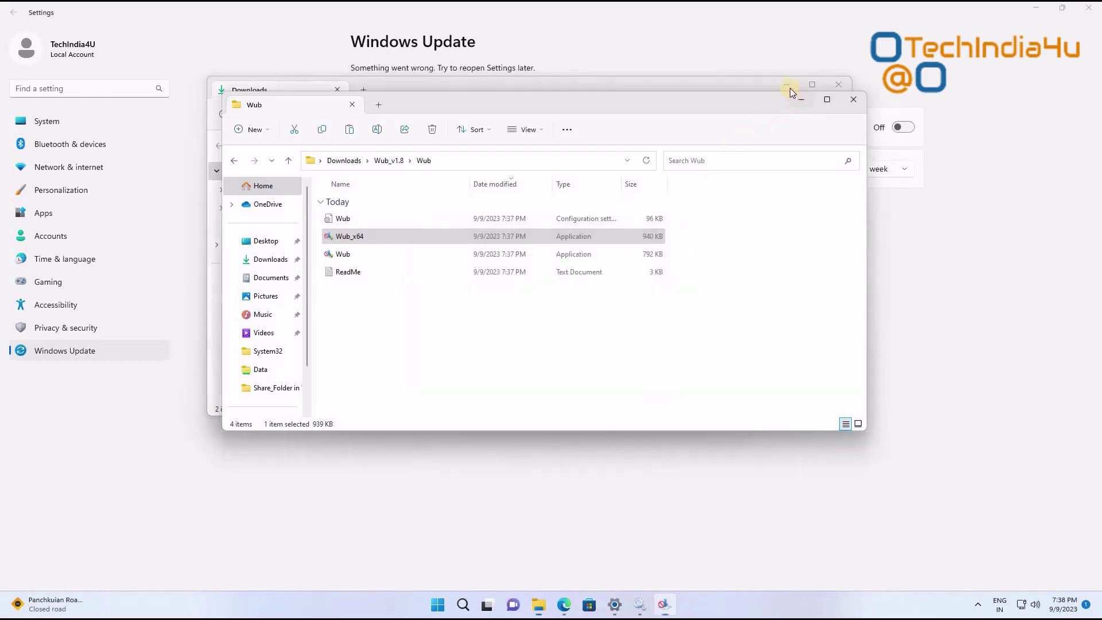
click(789, 88)
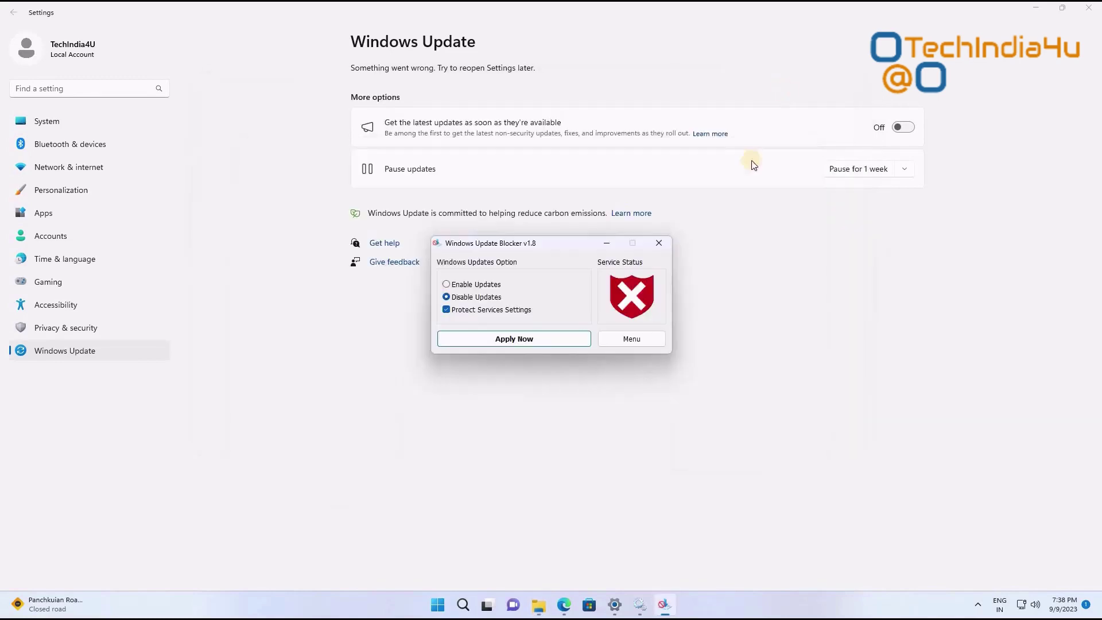
click(606, 244)
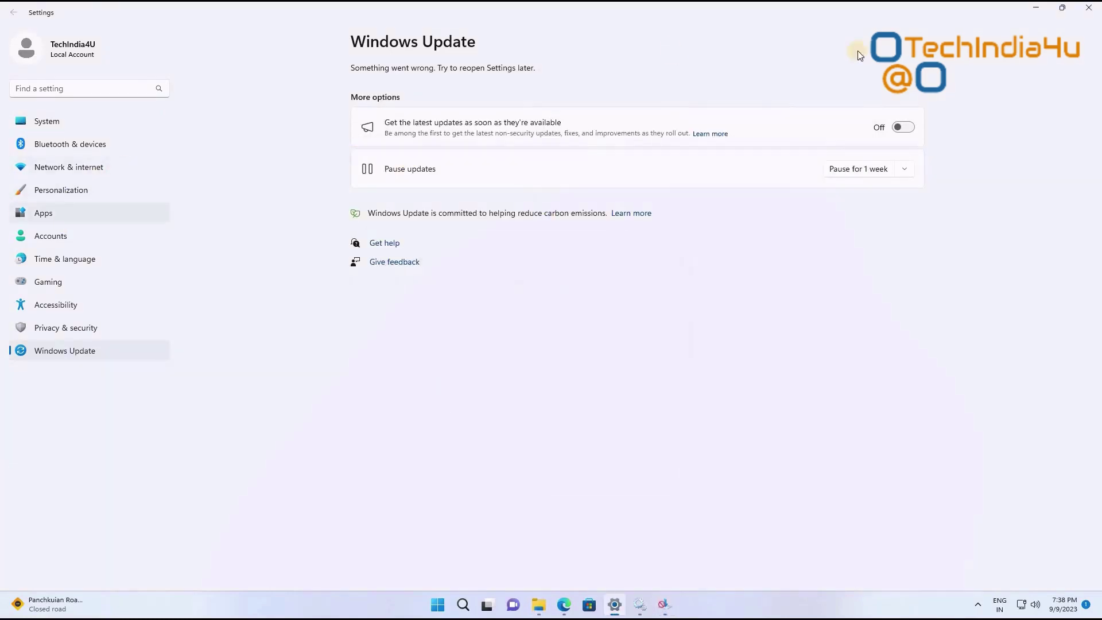
click(1089, 7)
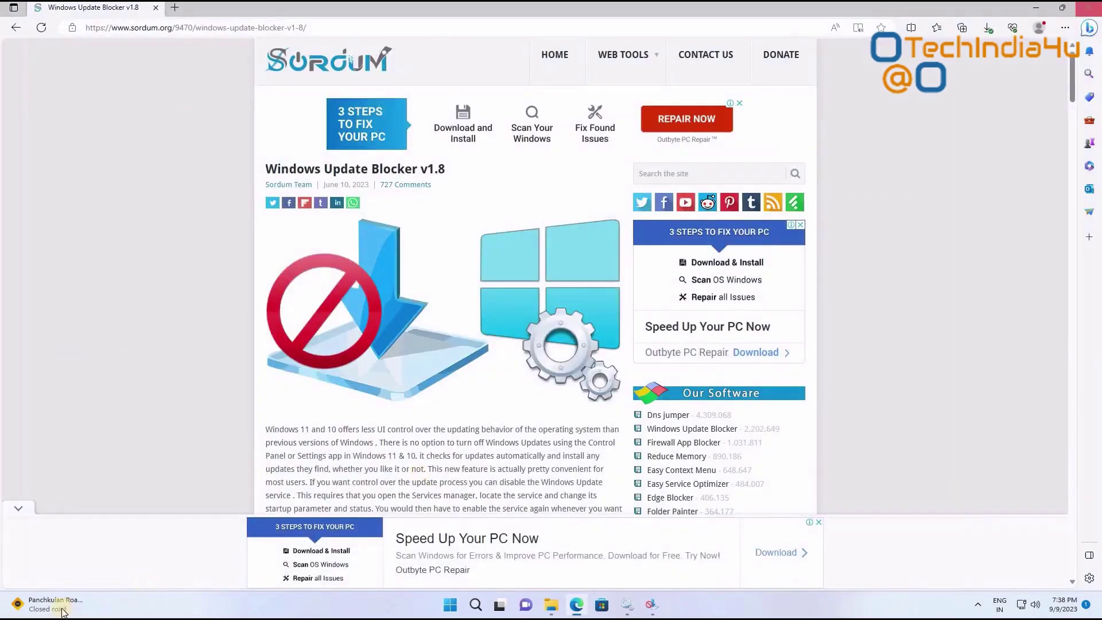
Step: Search Windows for "windows", go to the Windows Update settings, check for updates and retry the check once
click(475, 605)
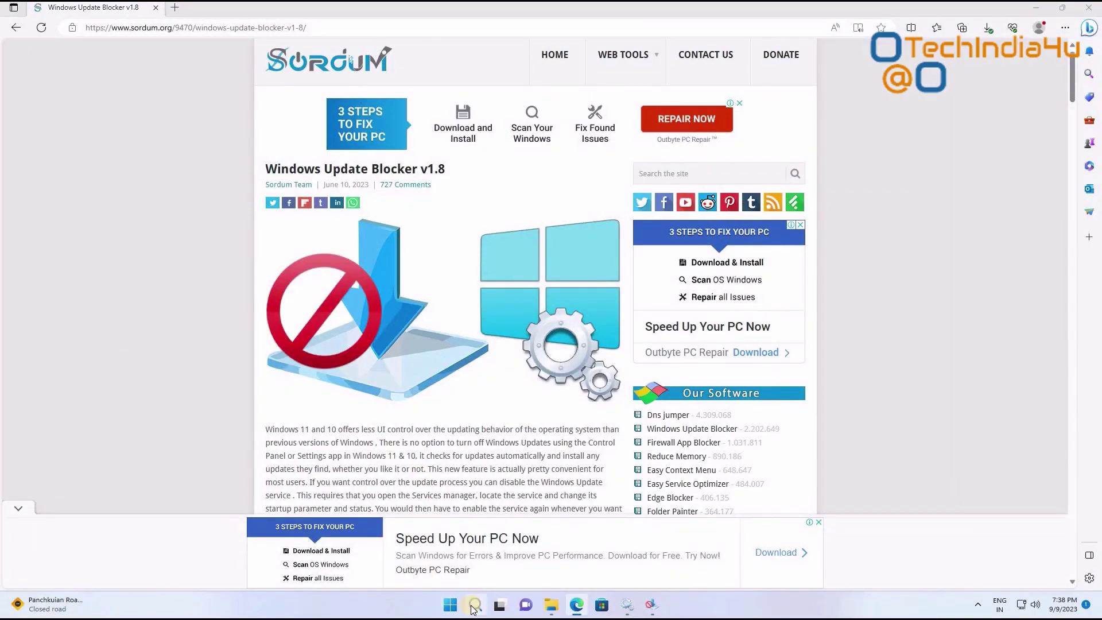
text(wind)
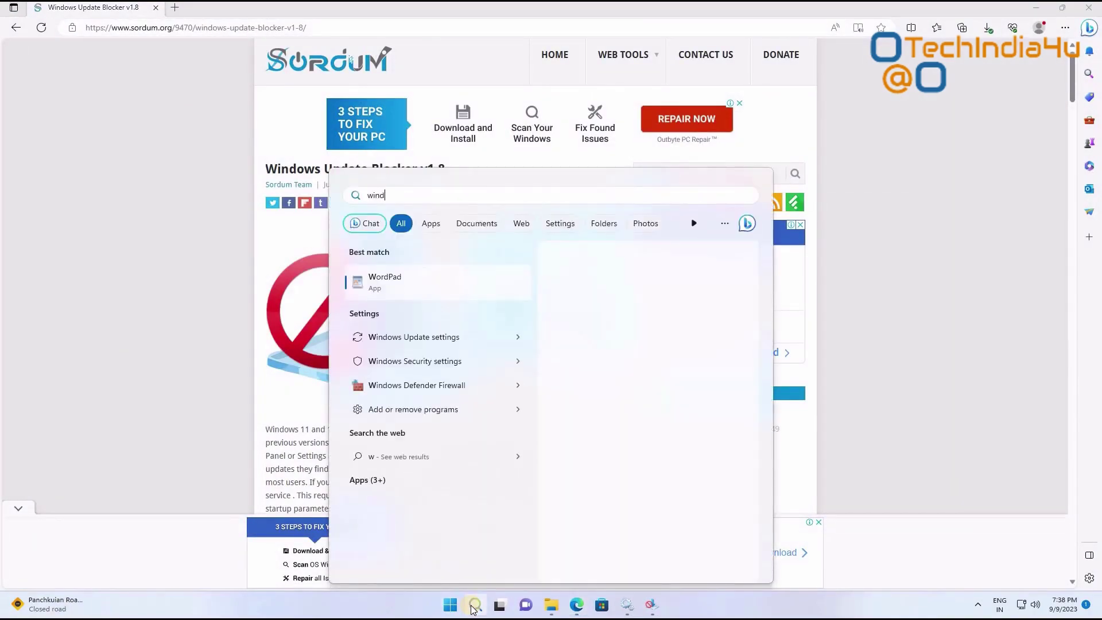
text(ows)
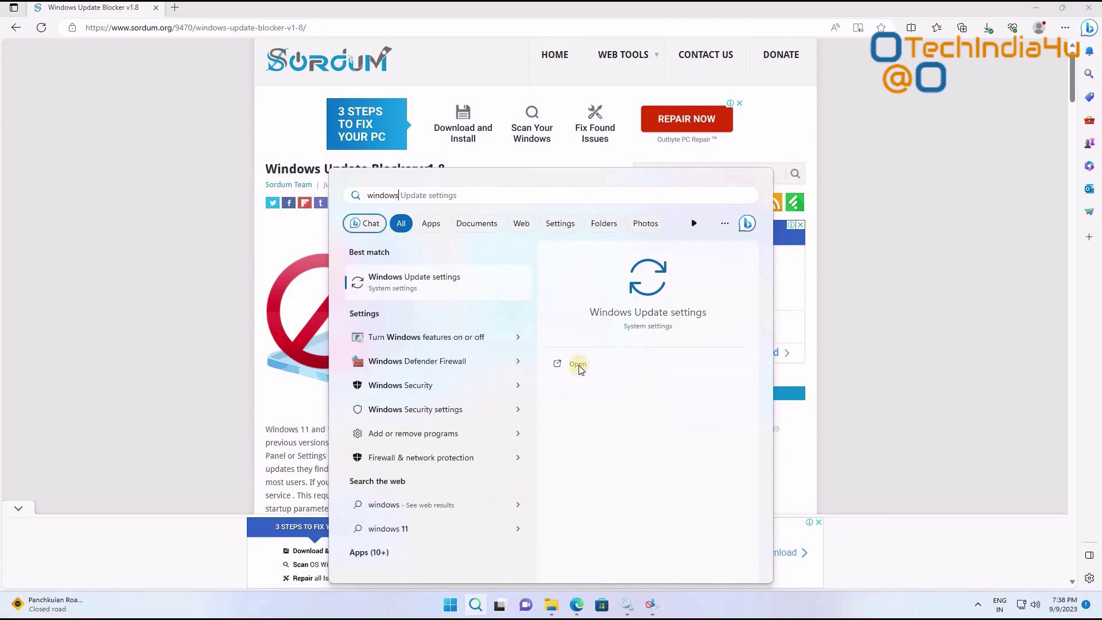
click(579, 365)
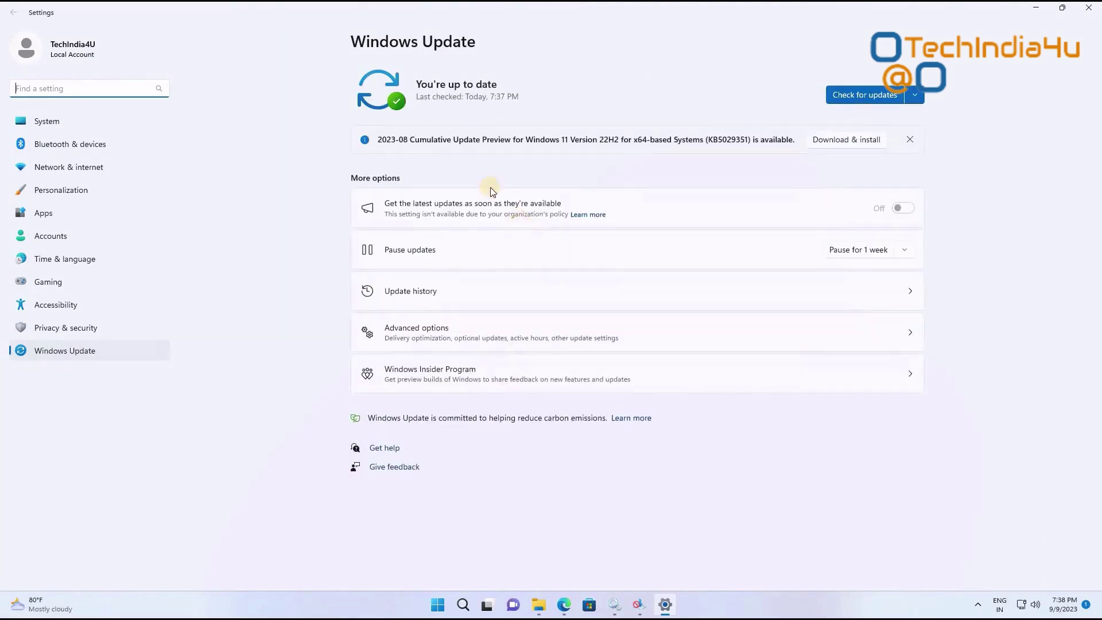
click(882, 97)
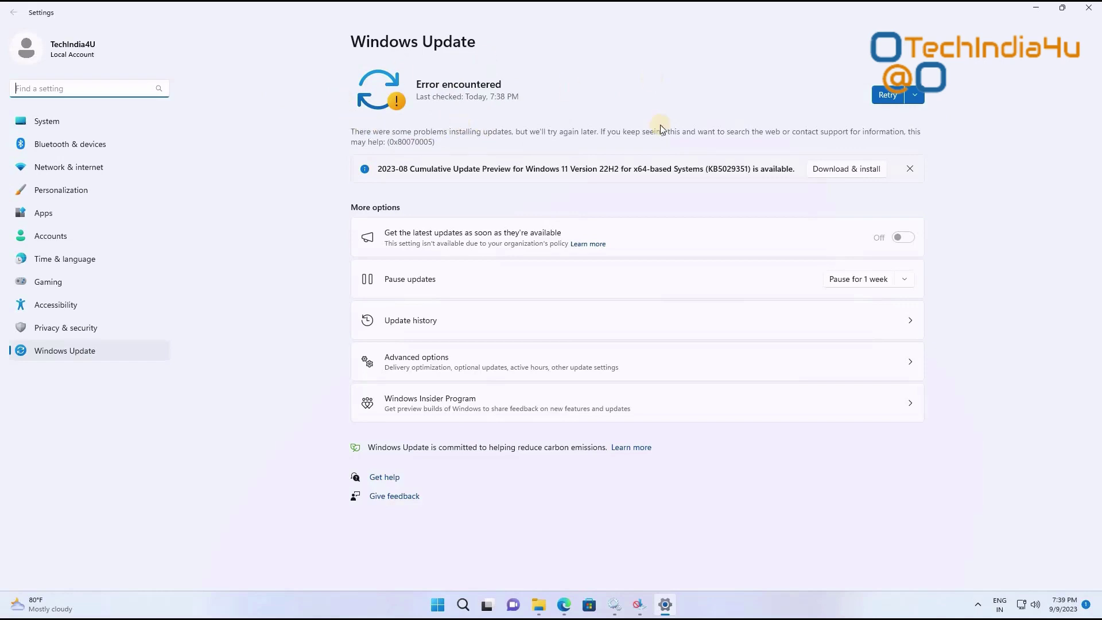
click(887, 96)
Step: Close the already open Services window and relaunch it by running services.msc
click(616, 607)
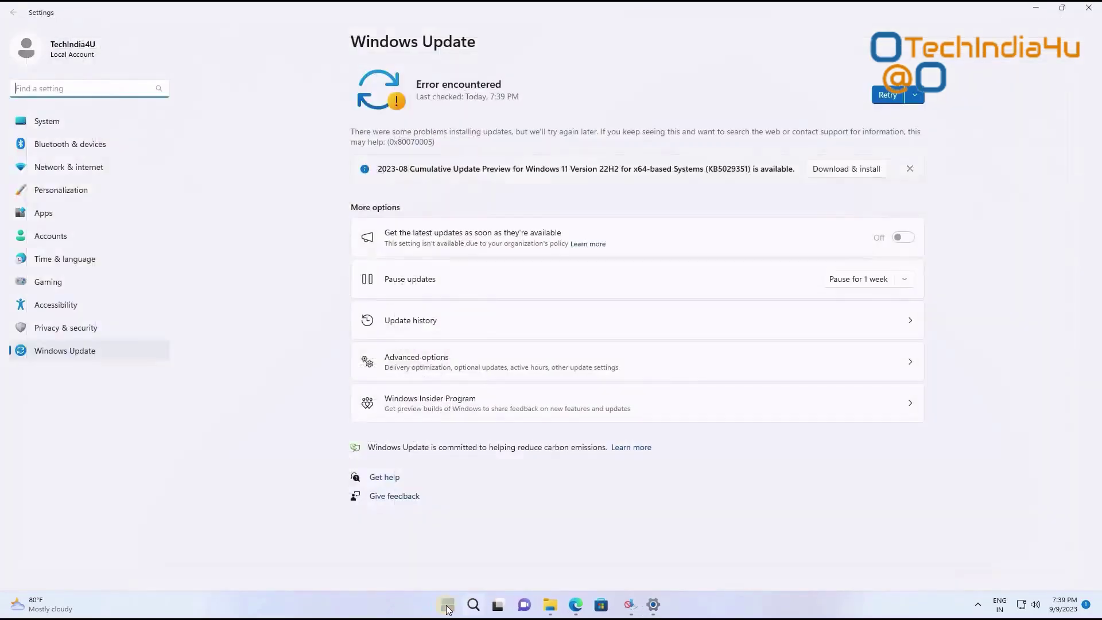
key(alt+F4)
right_click(448, 610)
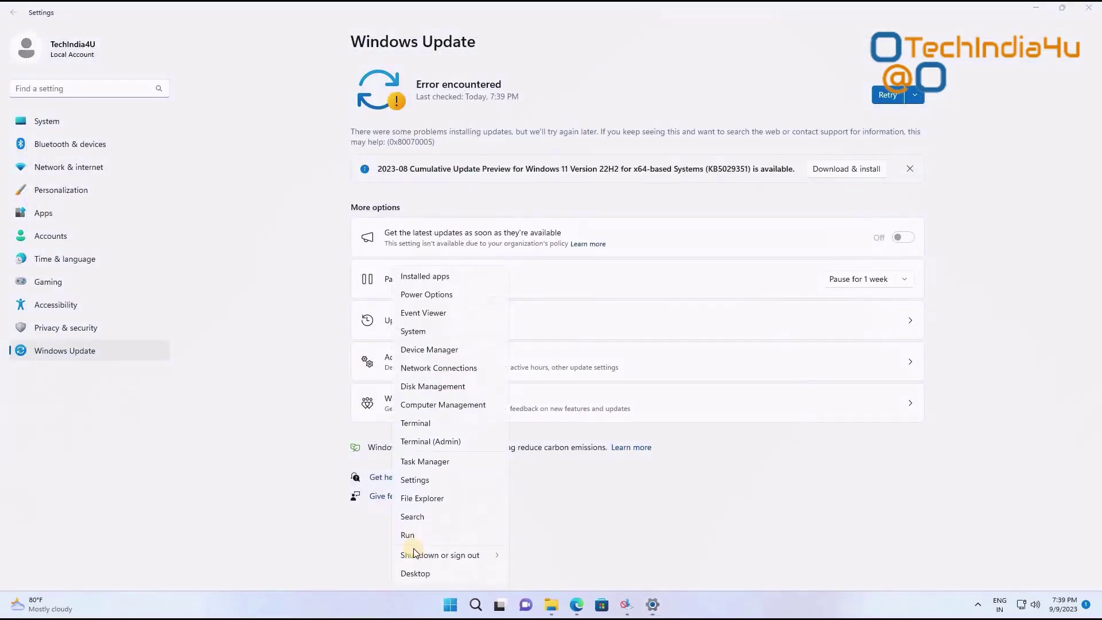
click(406, 534)
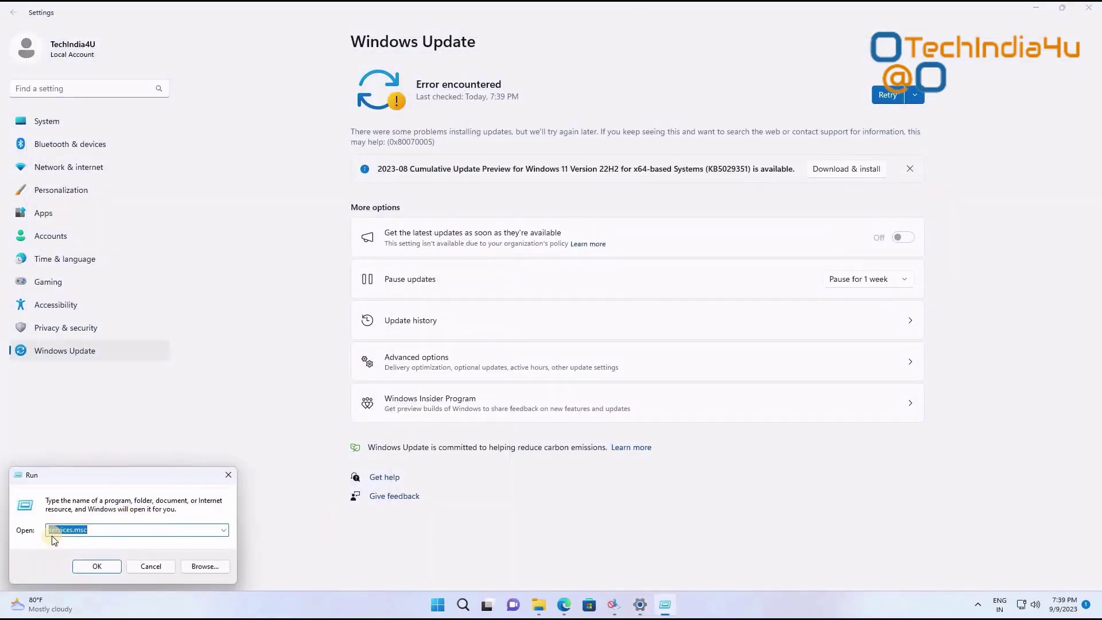
click(98, 567)
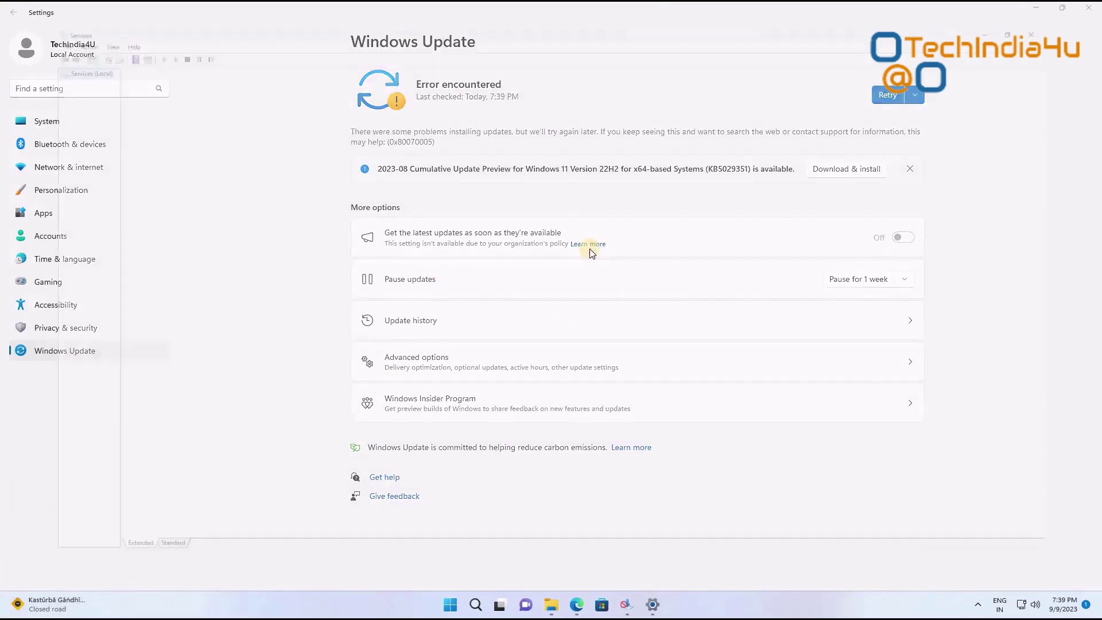
Step: Examine the startup type and service status in the Windows Update service's properties, closing them without changes
scroll(637, 290, down, 13)
scroll(645, 285, down, 20)
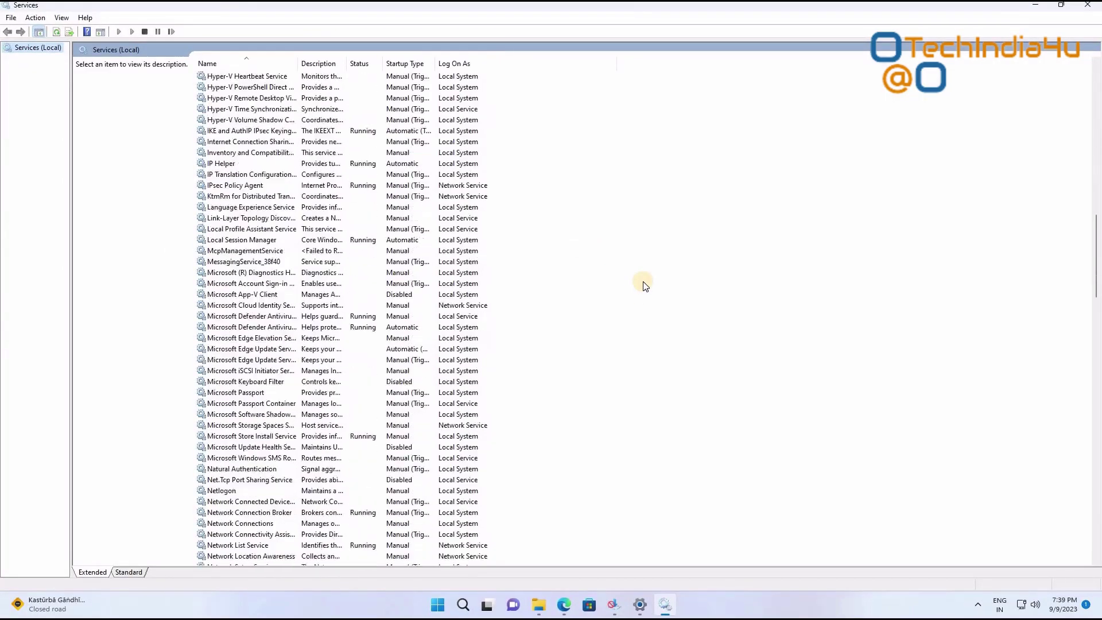
scroll(645, 289, down, 5)
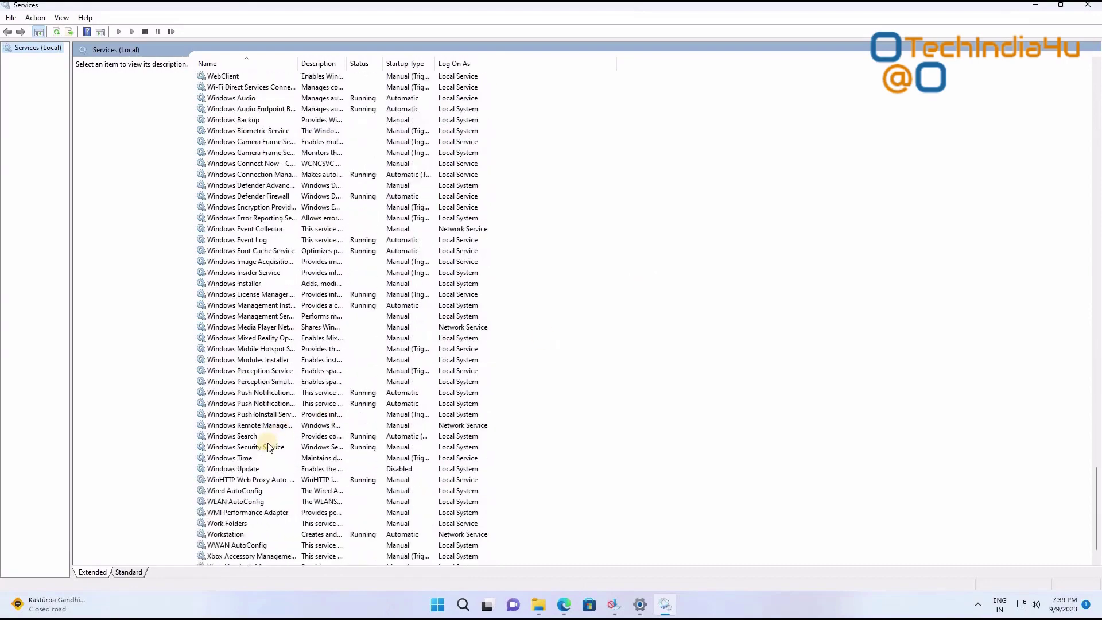
click(421, 471)
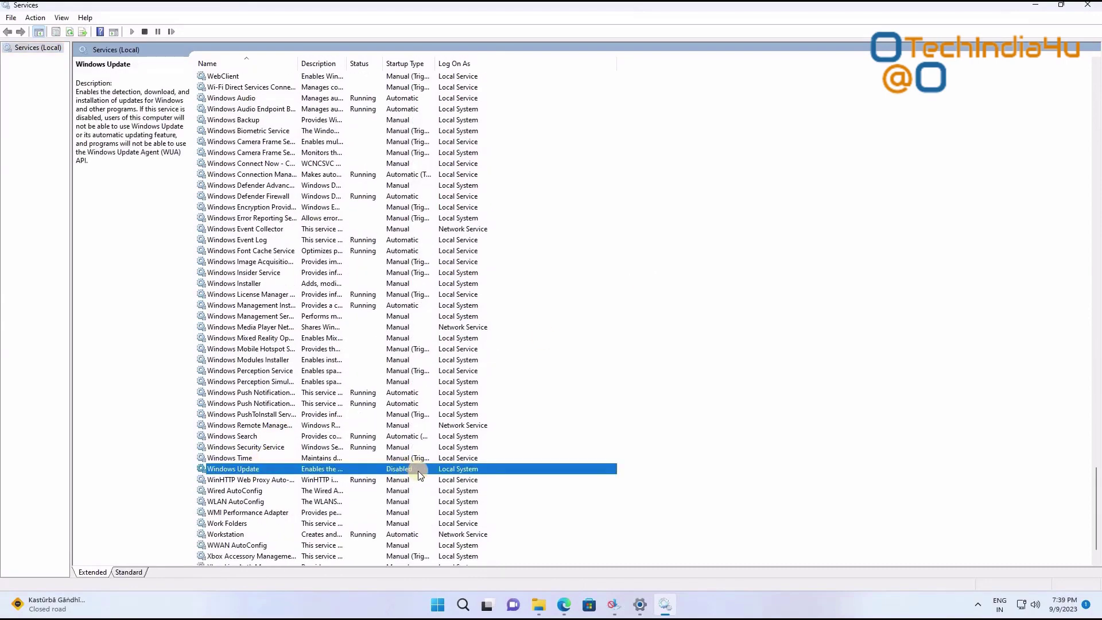
double_click(418, 471)
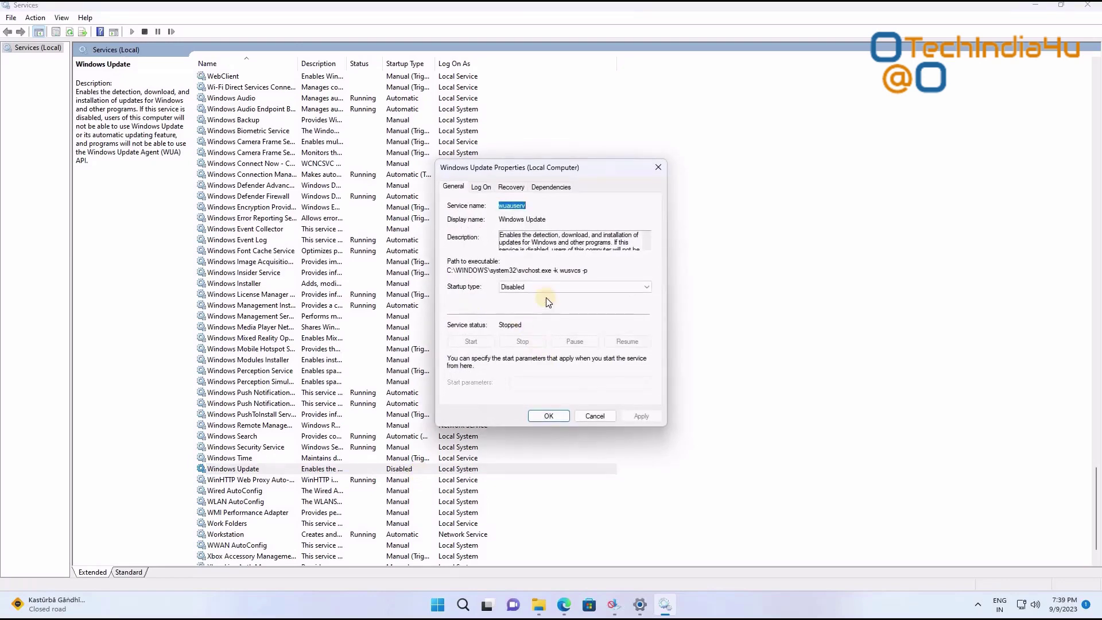
click(592, 417)
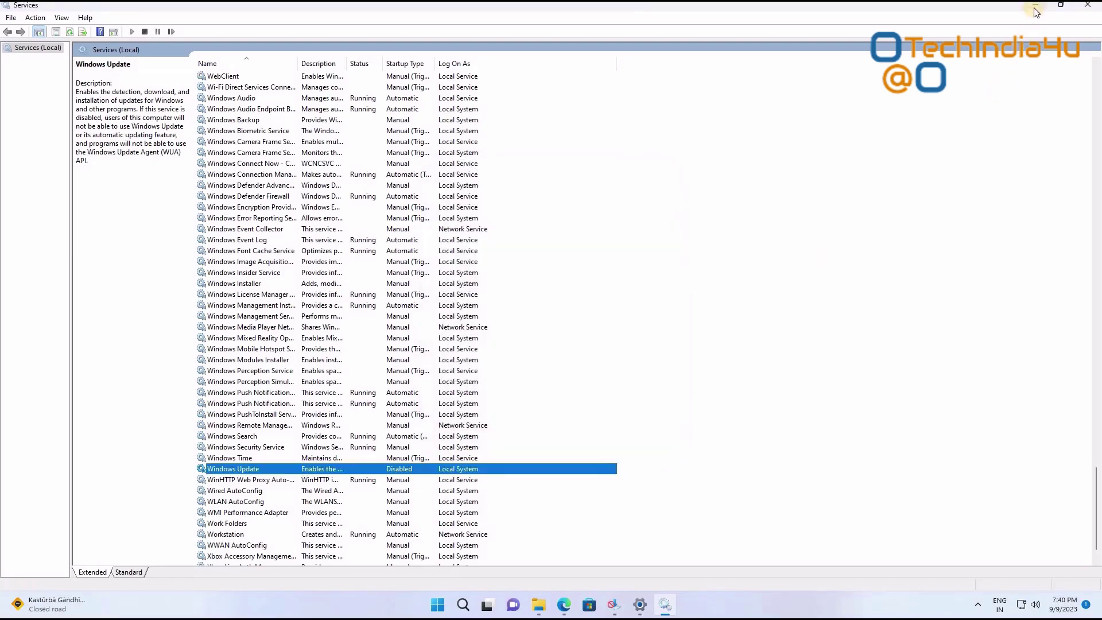
Step: Minimize Services, switch to Windows Update Blocker and apply Enable Updates
click(1036, 11)
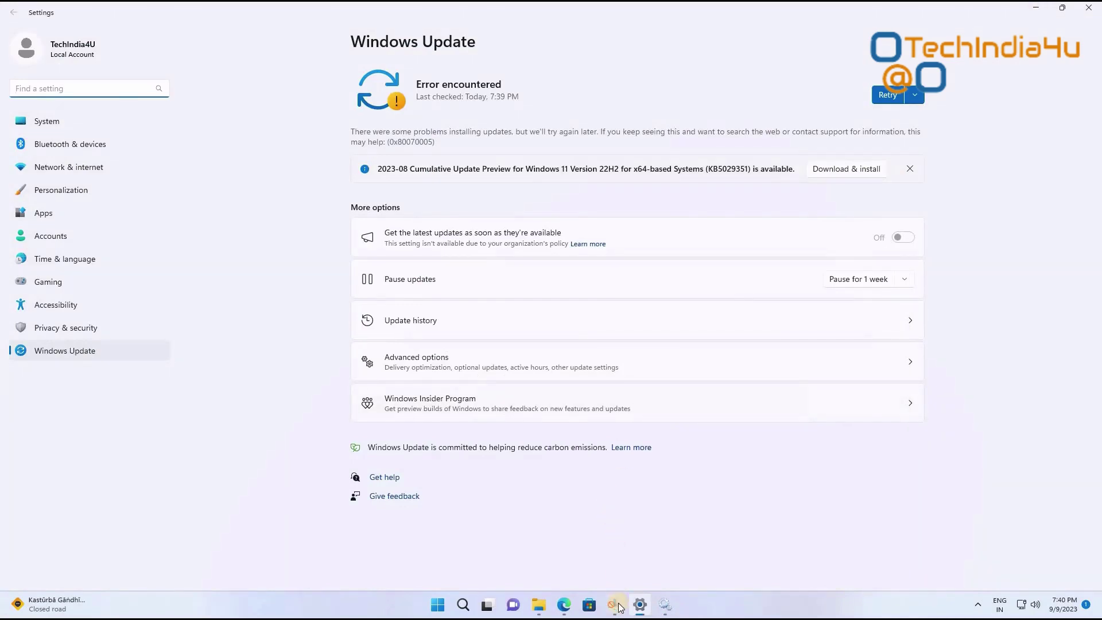
click(618, 607)
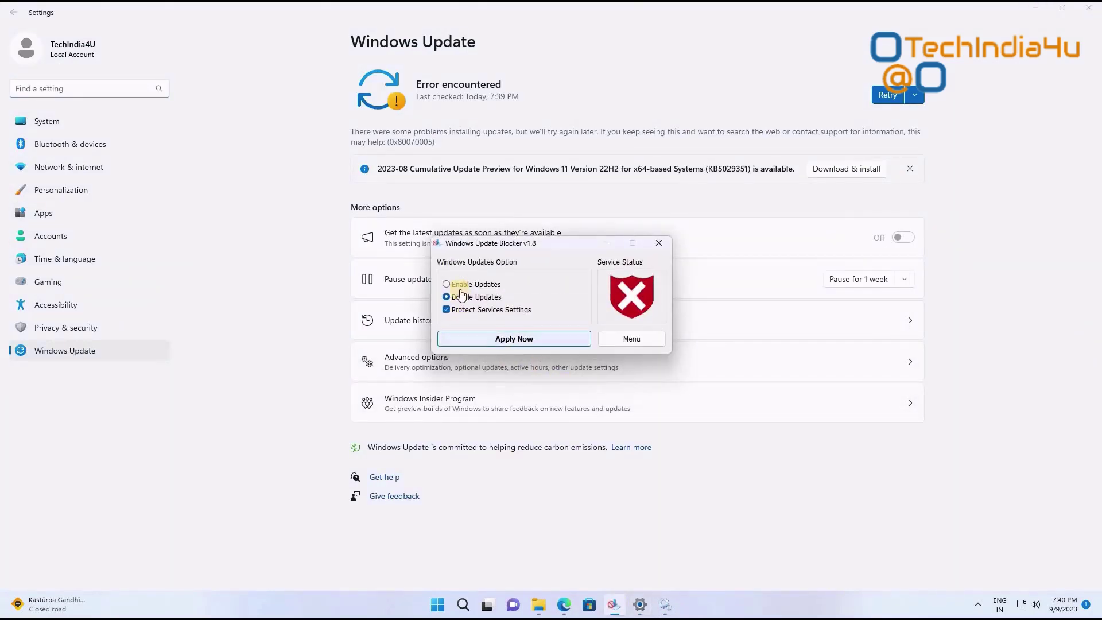
click(450, 284)
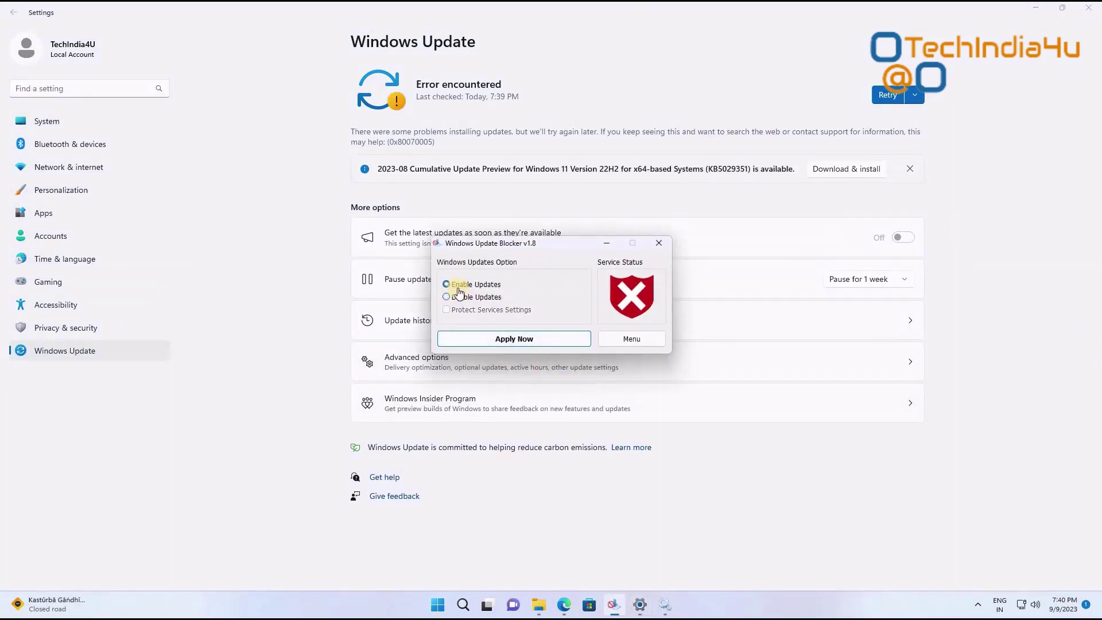
click(520, 340)
click(514, 340)
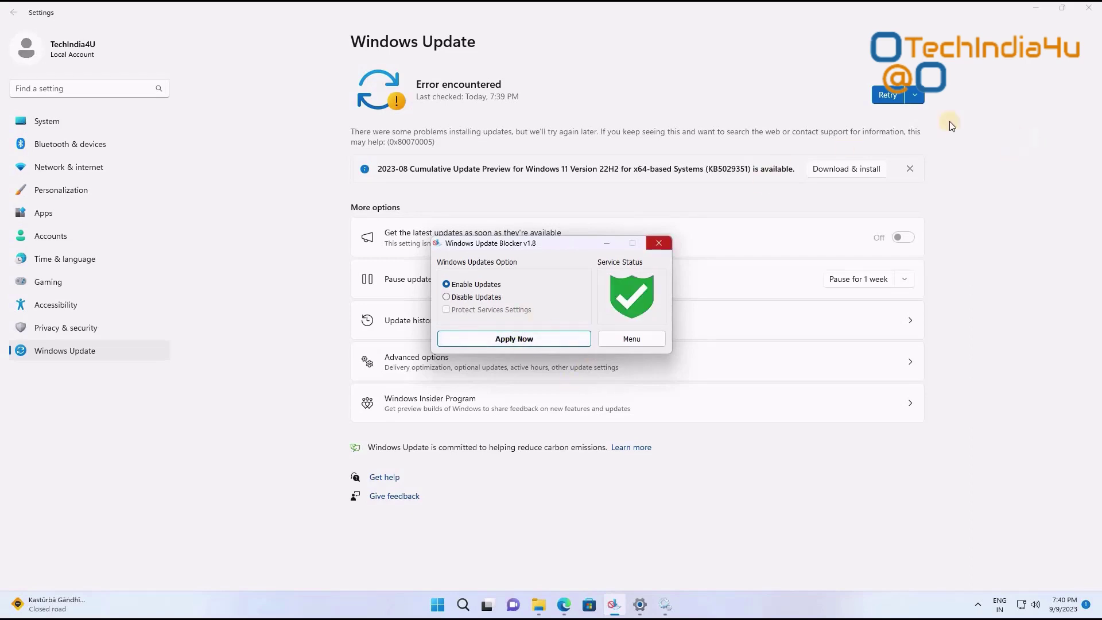
Step: Return to the Windows Update settings and retry the update check
click(887, 95)
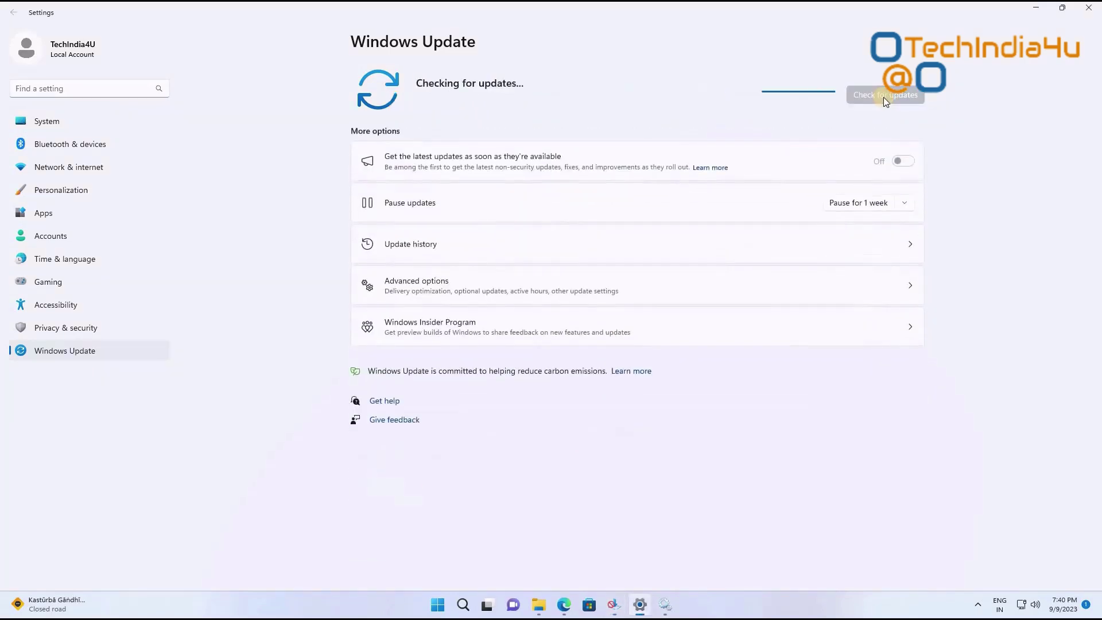